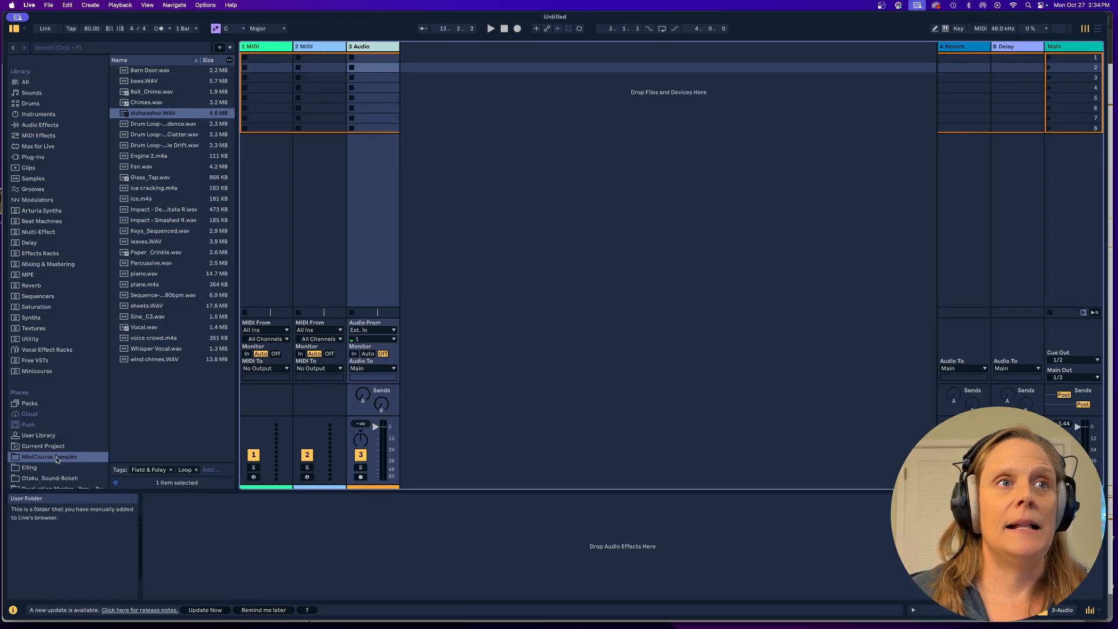
- Load PaulXStretch from the Free VSTs collection onto a new audio track and reposition its plug-in window
{"action": "left_click", "coordinate": [34, 361]}
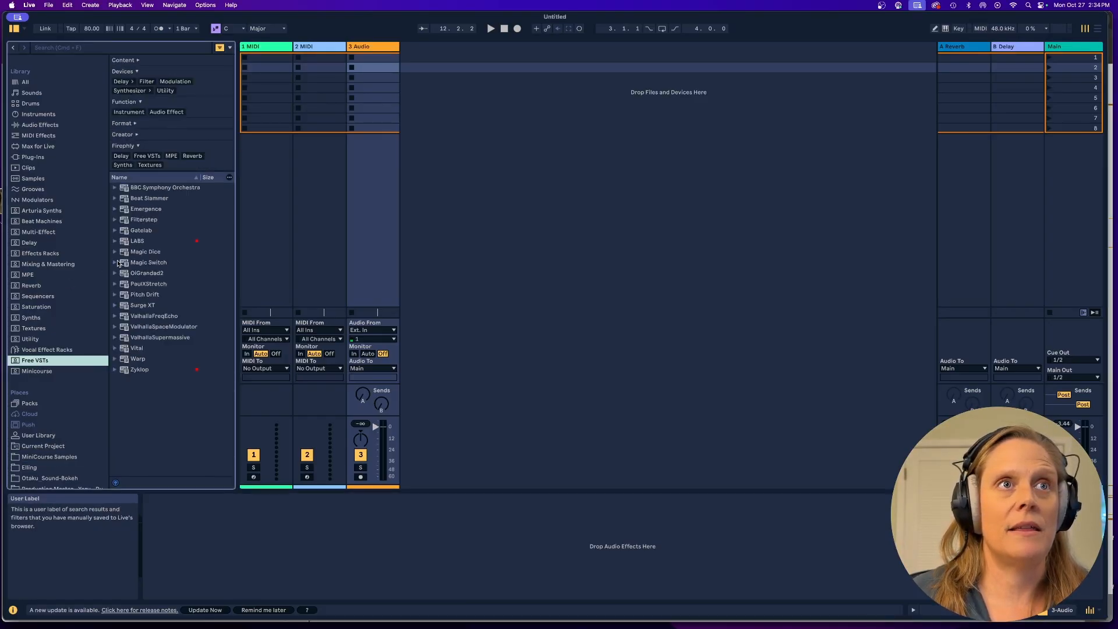
{"action": "left_click", "coordinate": [158, 284]}
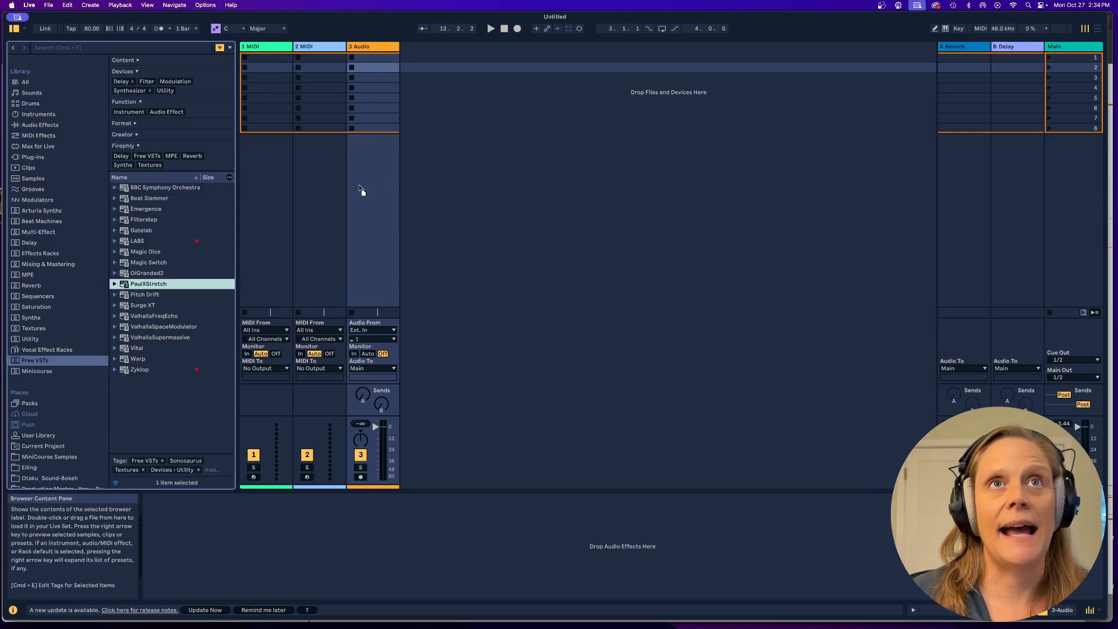
{"action": "left_click_drag", "start_coordinate": [426, 149], "coordinate": [425, 149]}
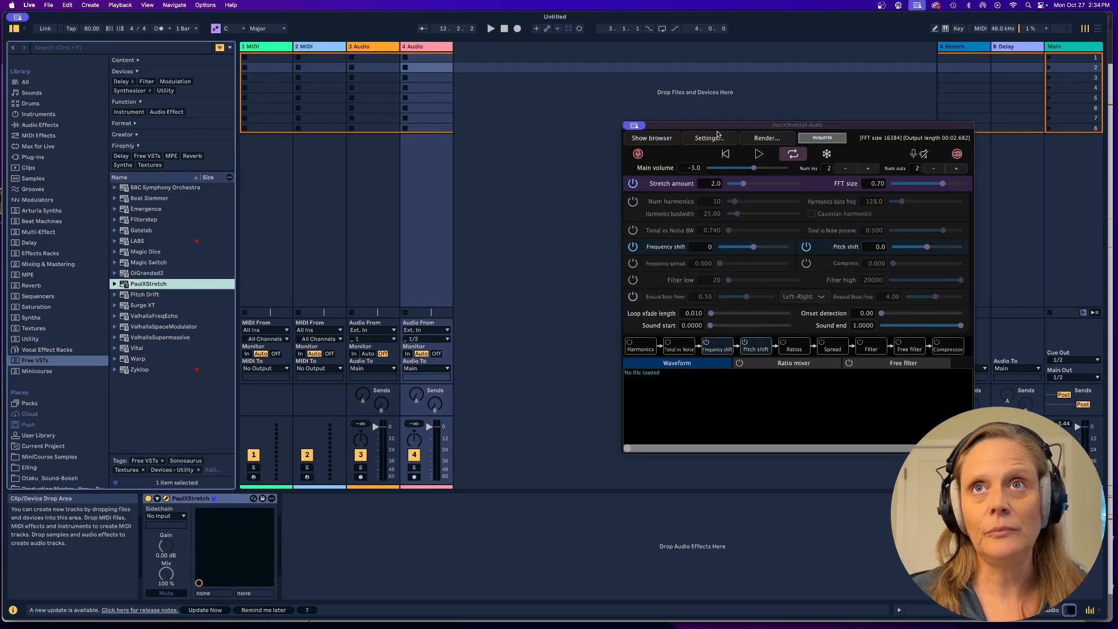
{"action": "left_click_drag", "start_coordinate": [722, 127], "coordinate": [562, 115]}
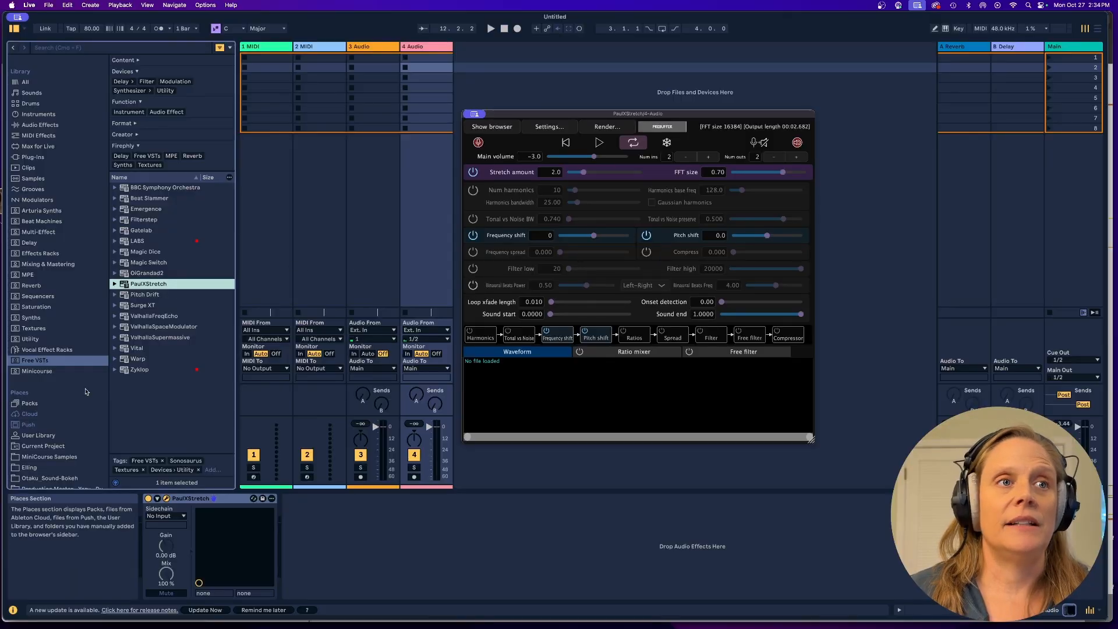
- Show the contents of the MiniCourse Samples folder and widen the browser so the sample names fit
{"action": "scroll", "coordinate": [69, 438], "scroll_direction": "down", "scroll_amount": 1}
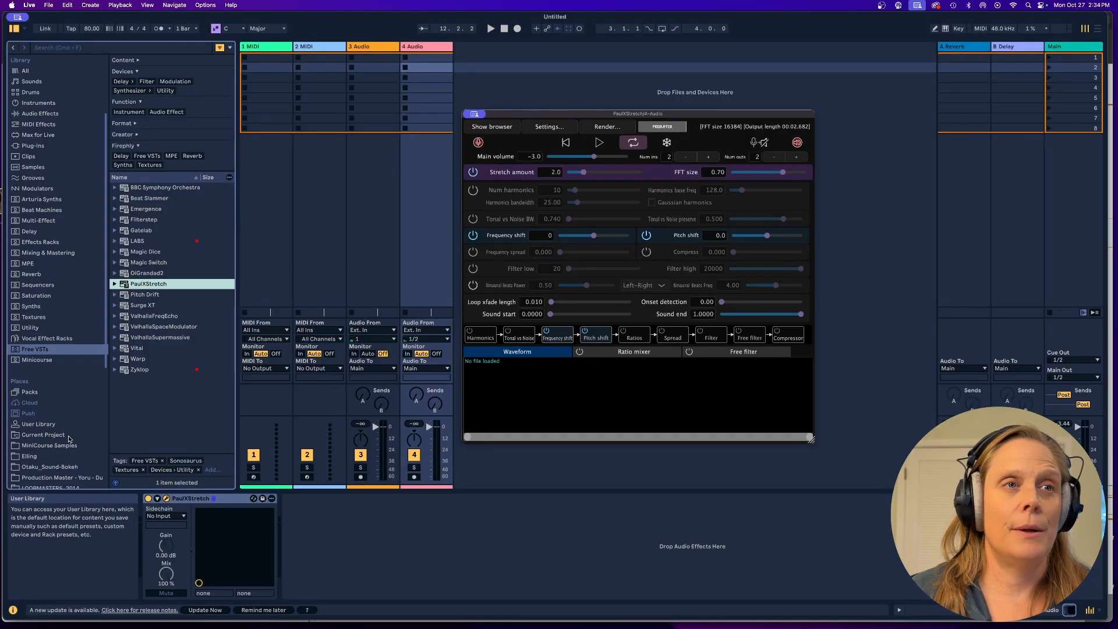
{"action": "scroll", "coordinate": [67, 432], "scroll_direction": "down", "scroll_amount": 1}
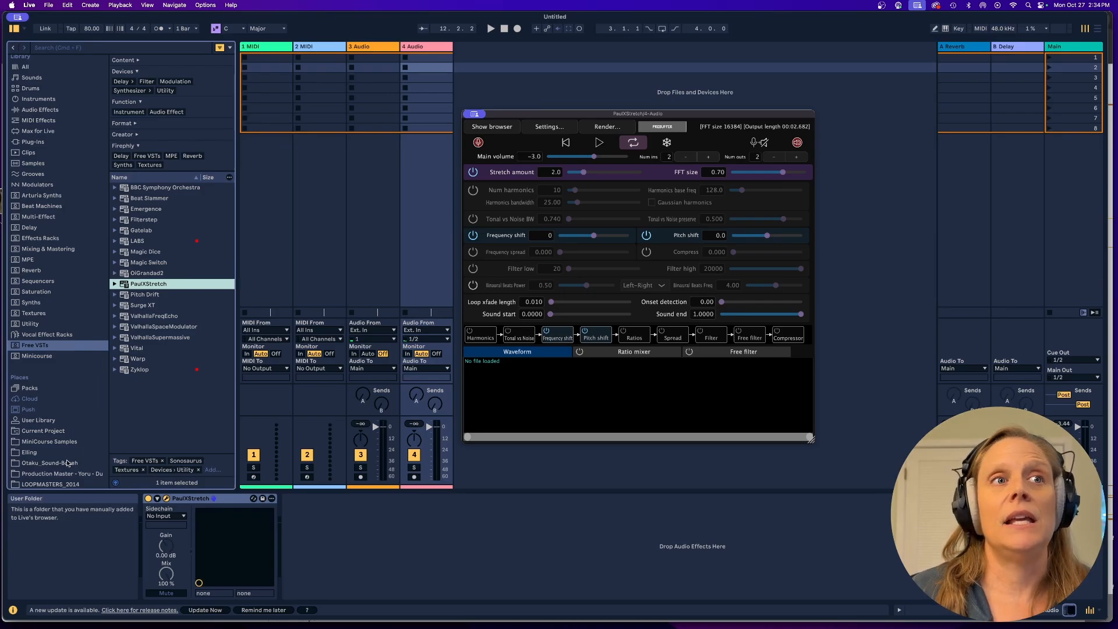
{"action": "left_click", "coordinate": [49, 441]}
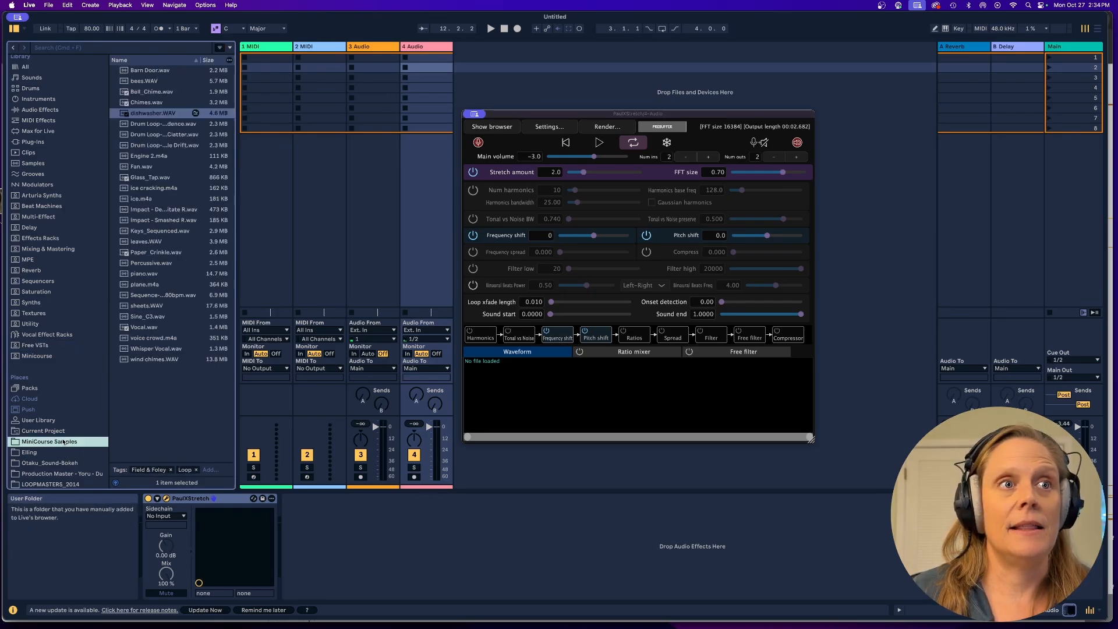
{"action": "left_click_drag", "start_coordinate": [236, 284], "coordinate": [249, 284]}
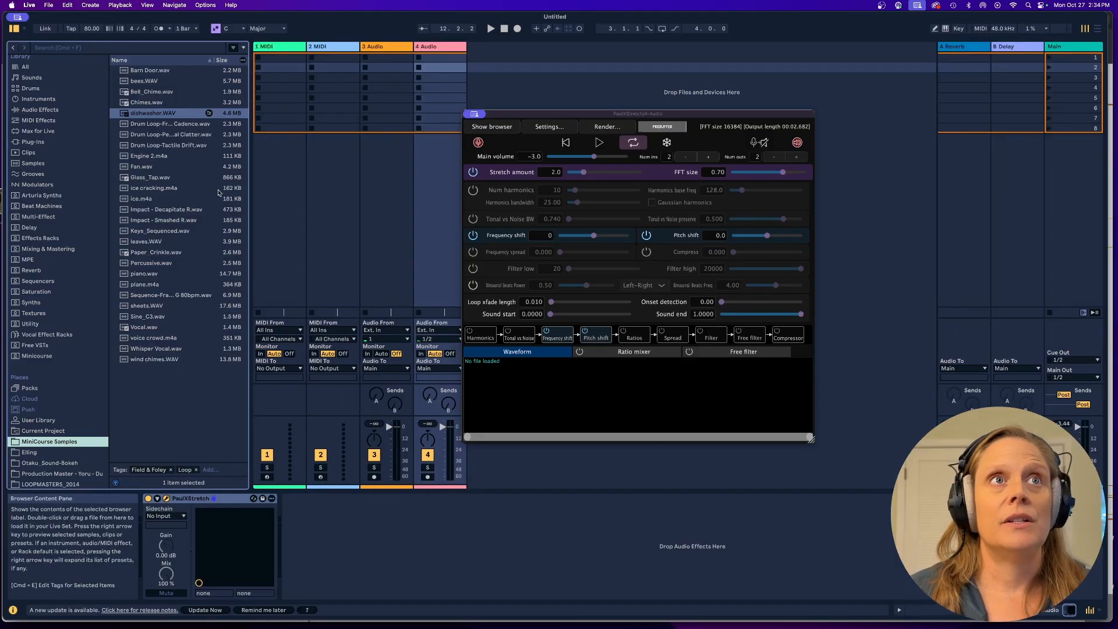
- Audition Chimes.wav and wind chimes.WAV, adjusting the preview volume to 0.3 dB, and load wind chimes.WAV into PaulXStretch
{"action": "left_click", "coordinate": [150, 102]}
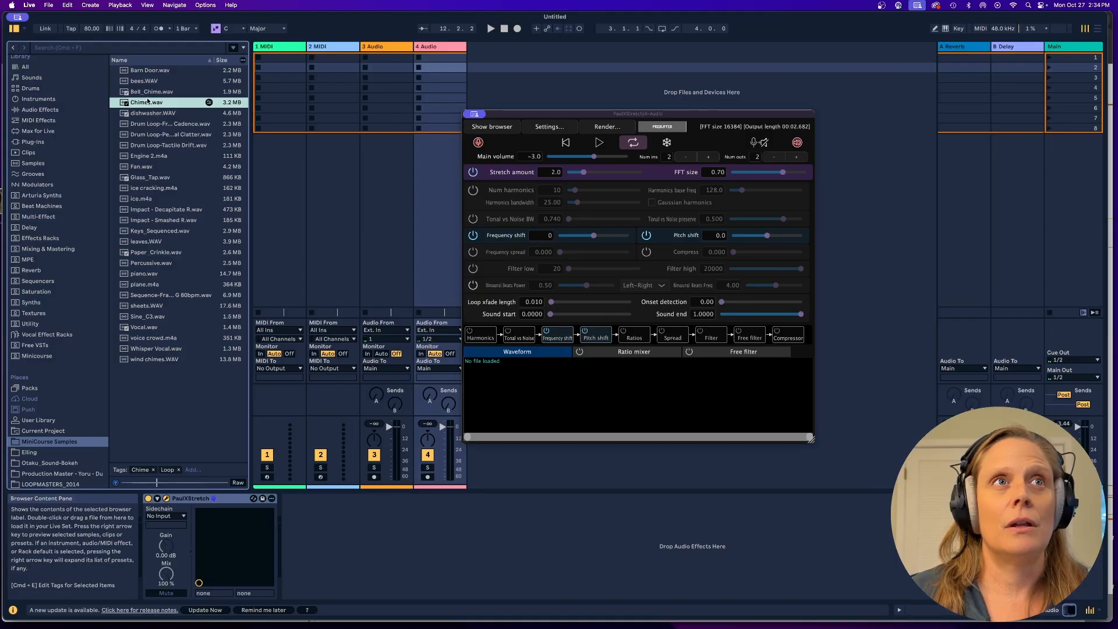
{"action": "left_click", "coordinate": [148, 360]}
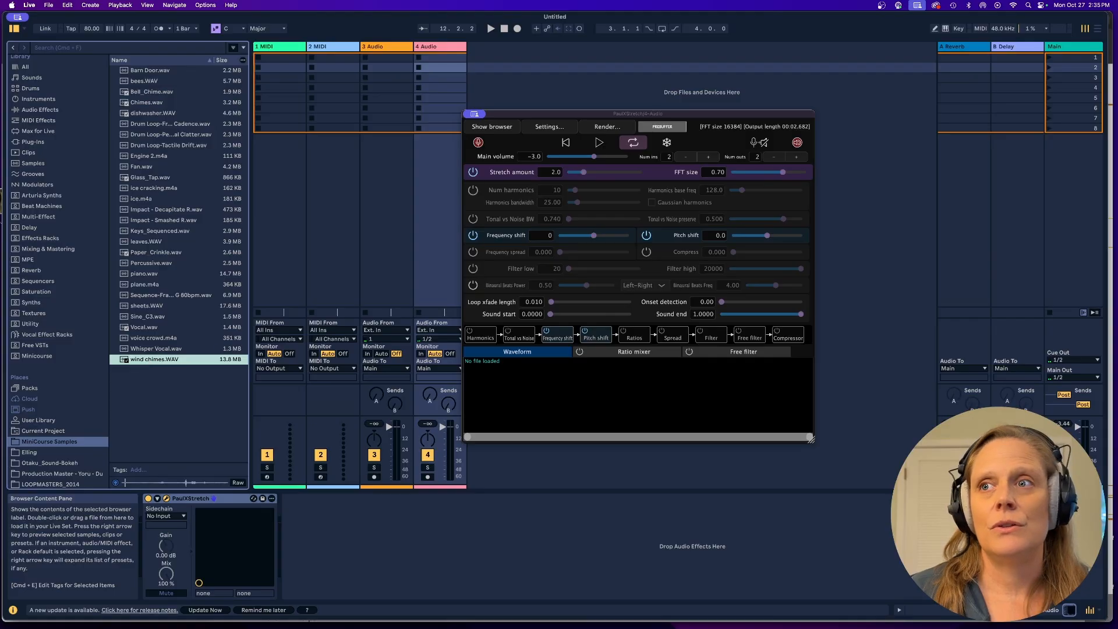
{"action": "left_click_drag", "start_coordinate": [1064, 471], "coordinate": [1064, 466]}
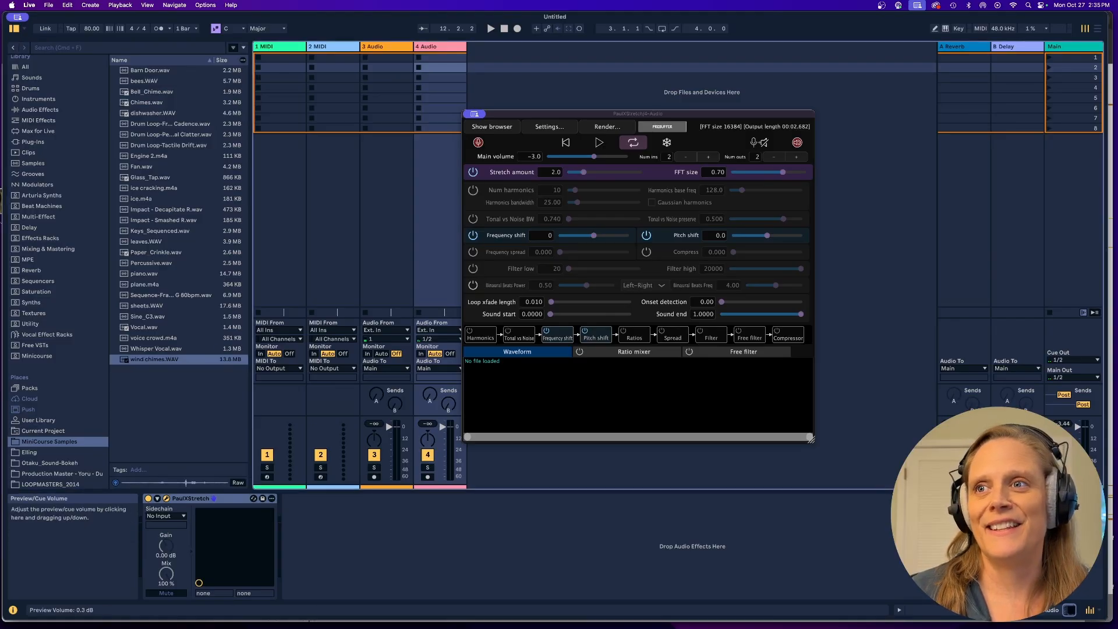
{"action": "left_click", "coordinate": [146, 362]}
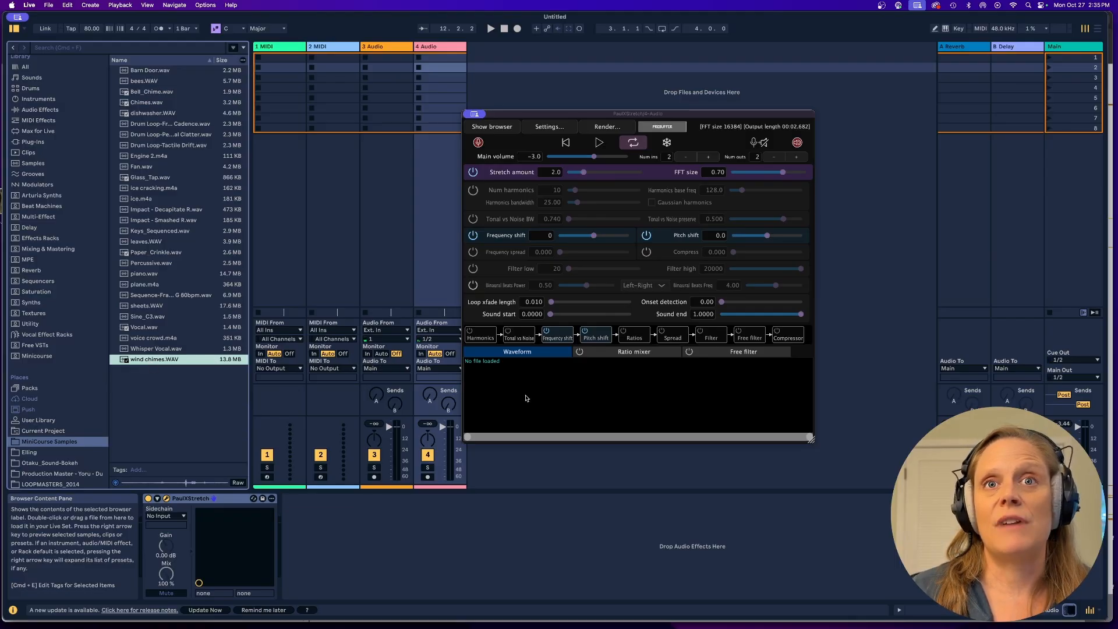
{"action": "left_click_drag", "start_coordinate": [526, 398], "coordinate": [527, 399]}
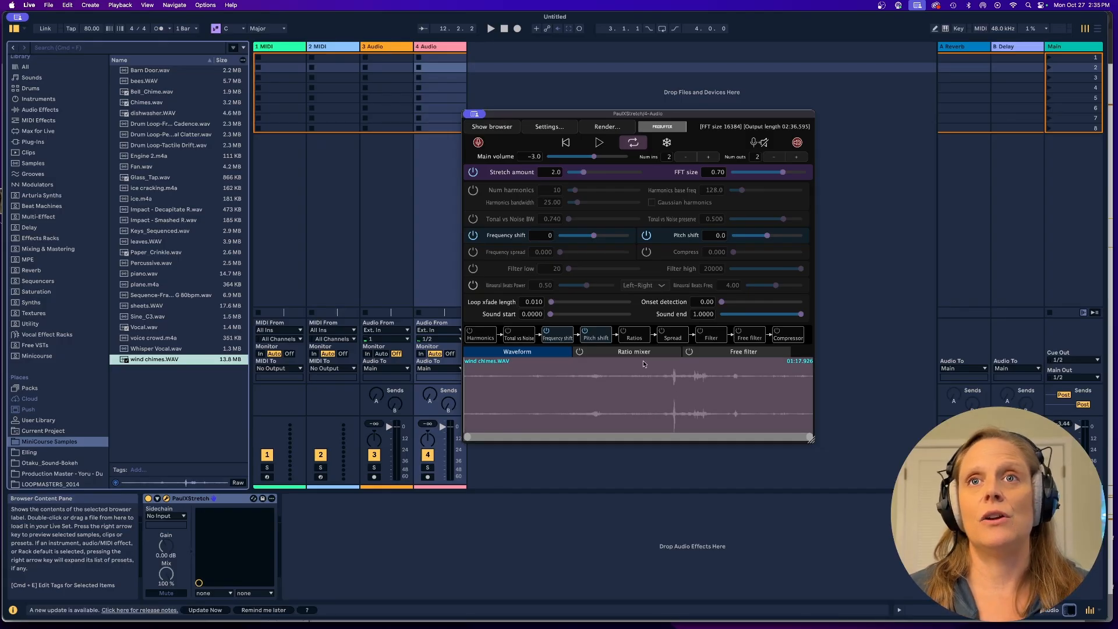
- Enable "Play when host transport running" in the PaulXStretch settings
{"action": "left_click", "coordinate": [548, 128]}
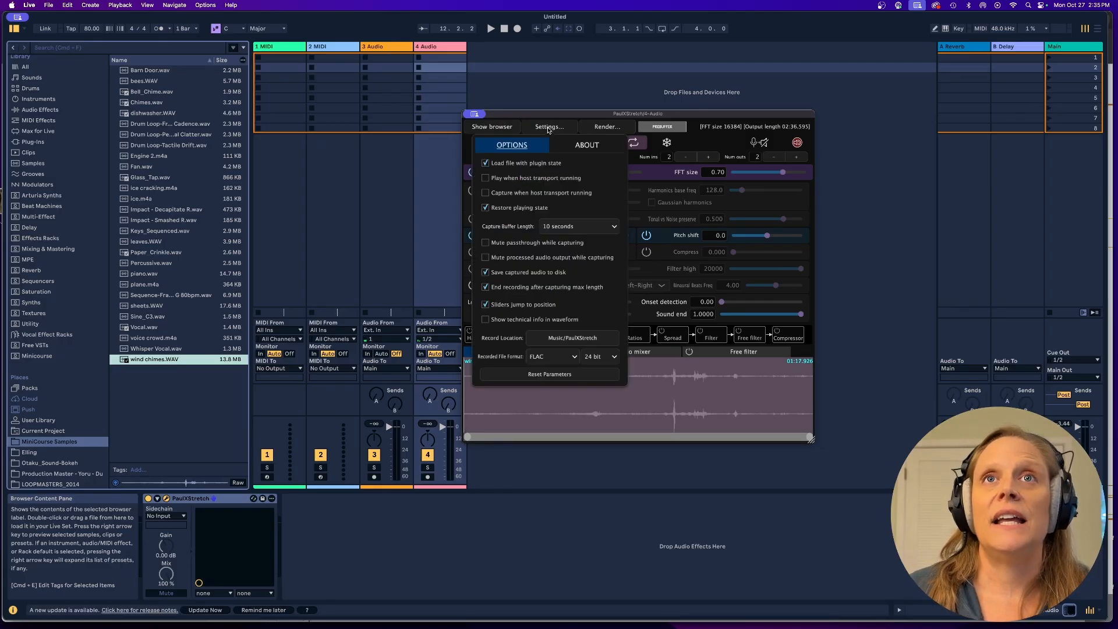
{"action": "left_click", "coordinate": [486, 178]}
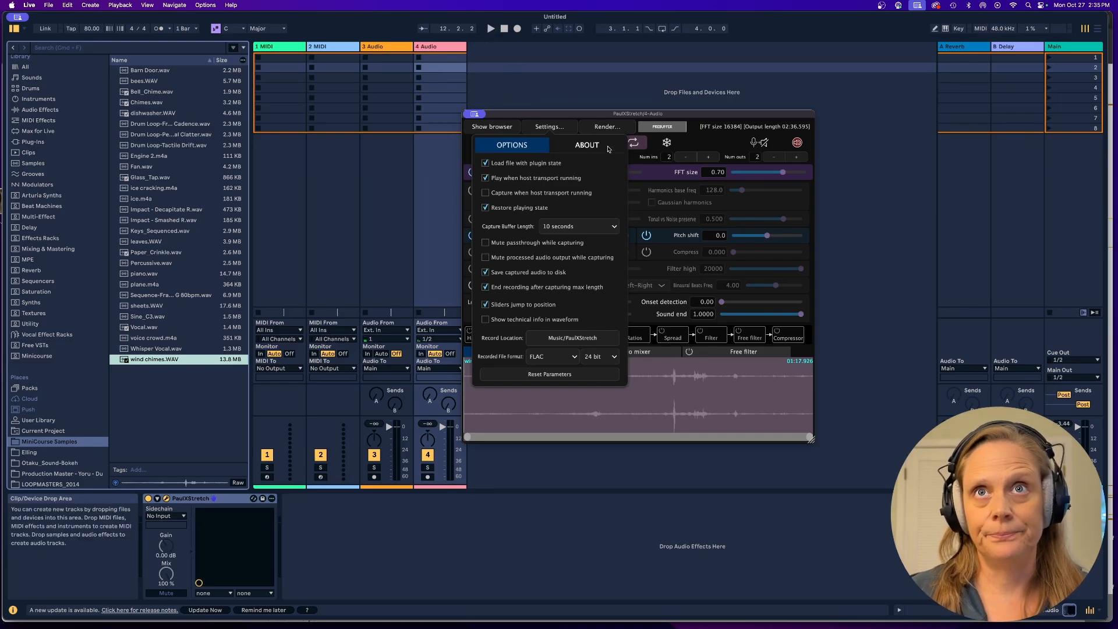
{"action": "left_click", "coordinate": [702, 150]}
- Set the stretch amount to 8.2 and play the wind chimes section from 0.0063 to 0.5763 with the host transport
{"action": "left_click", "coordinate": [594, 143]}
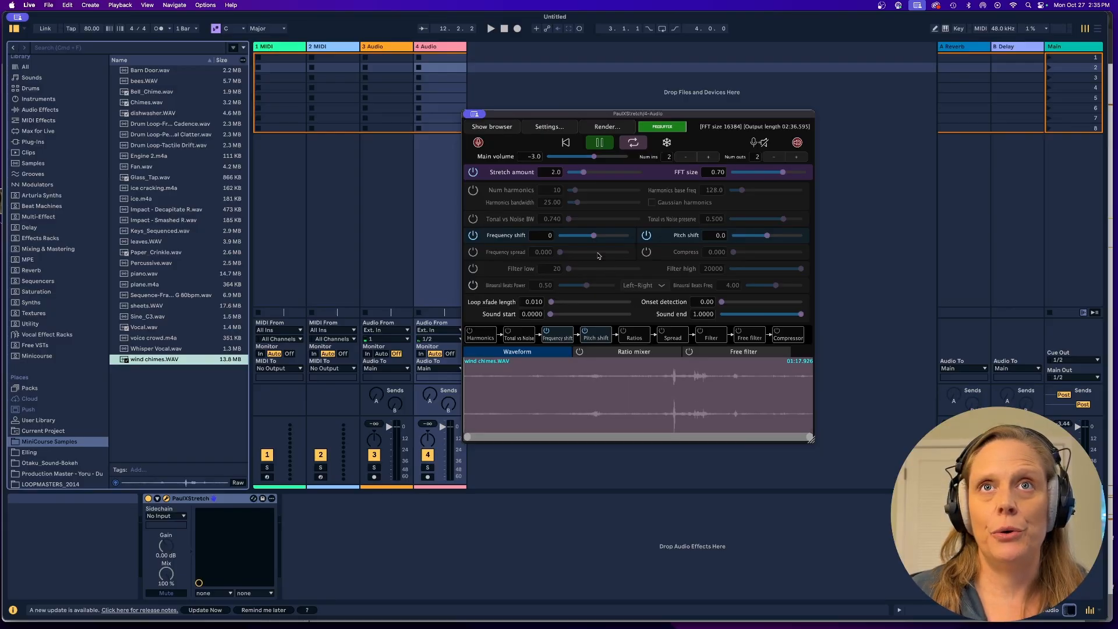
{"action": "left_click_drag", "start_coordinate": [584, 174], "coordinate": [590, 174]}
{"action": "key", "text": "space"}
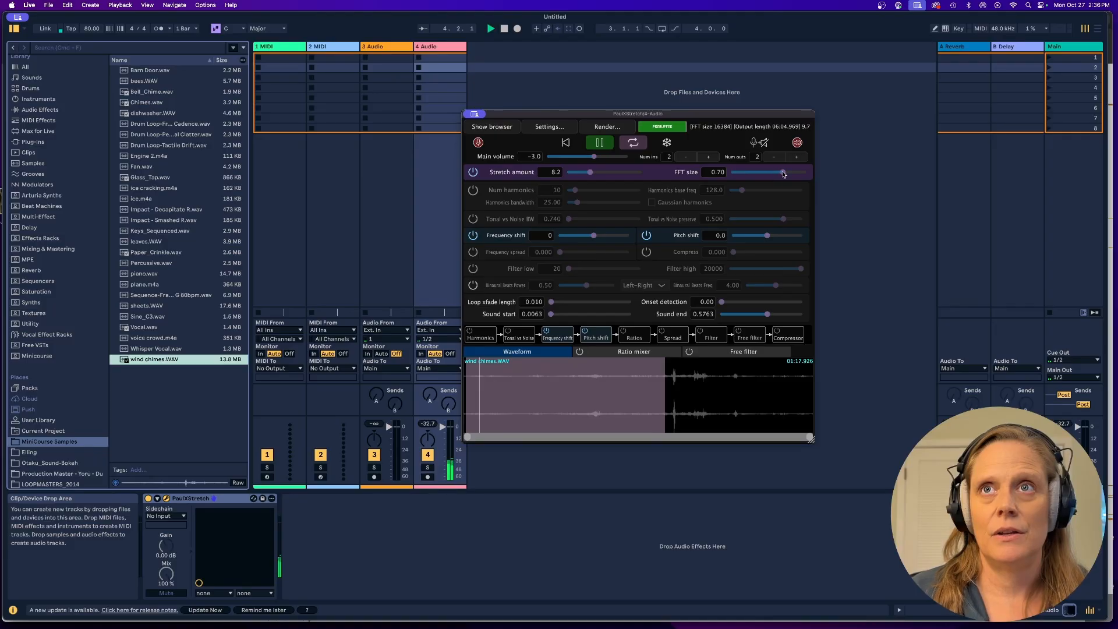
- During playback, try FFT sizes of 0.27 and 0.75, and settle on 0.83
{"action": "left_click_drag", "start_coordinate": [784, 174], "coordinate": [752, 176]}
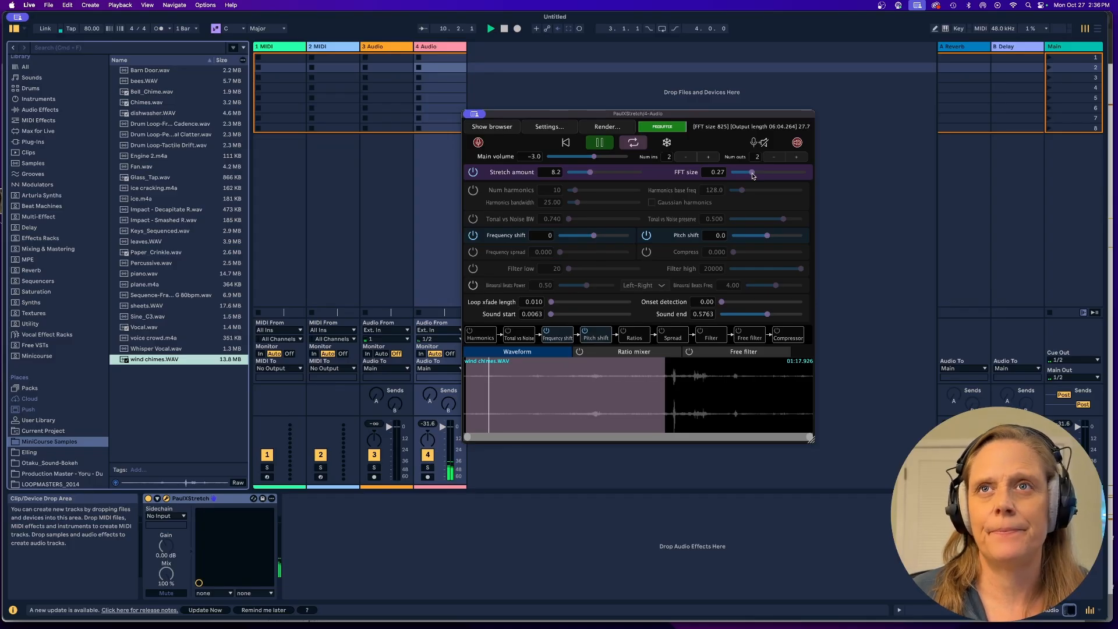
{"action": "left_click_drag", "start_coordinate": [752, 175], "coordinate": [787, 178]}
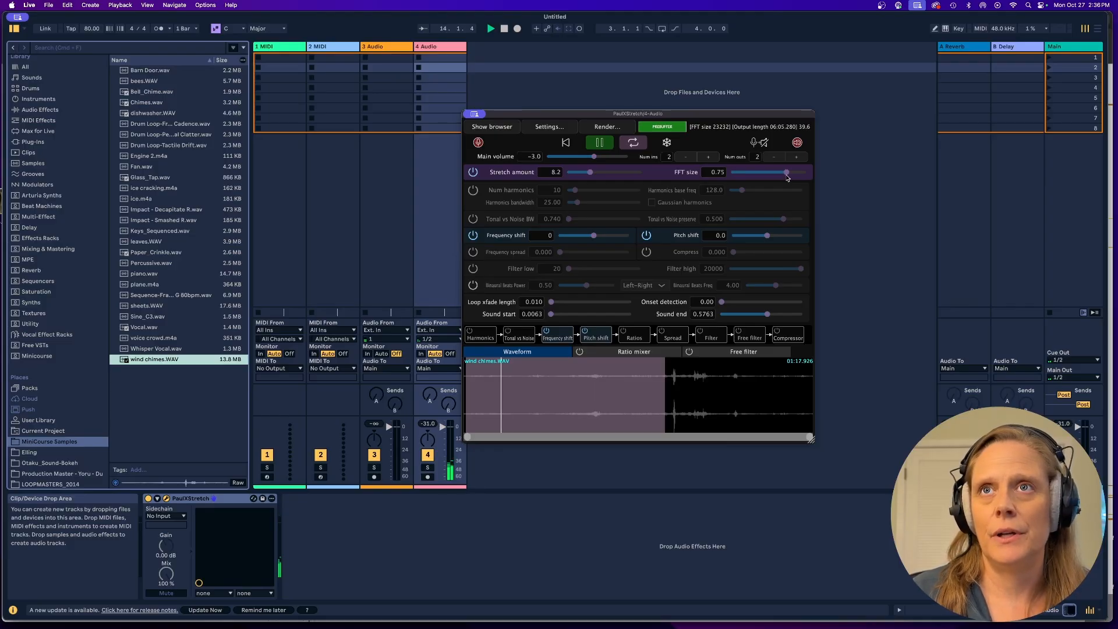
{"action": "left_click_drag", "start_coordinate": [786, 176], "coordinate": [792, 176]}
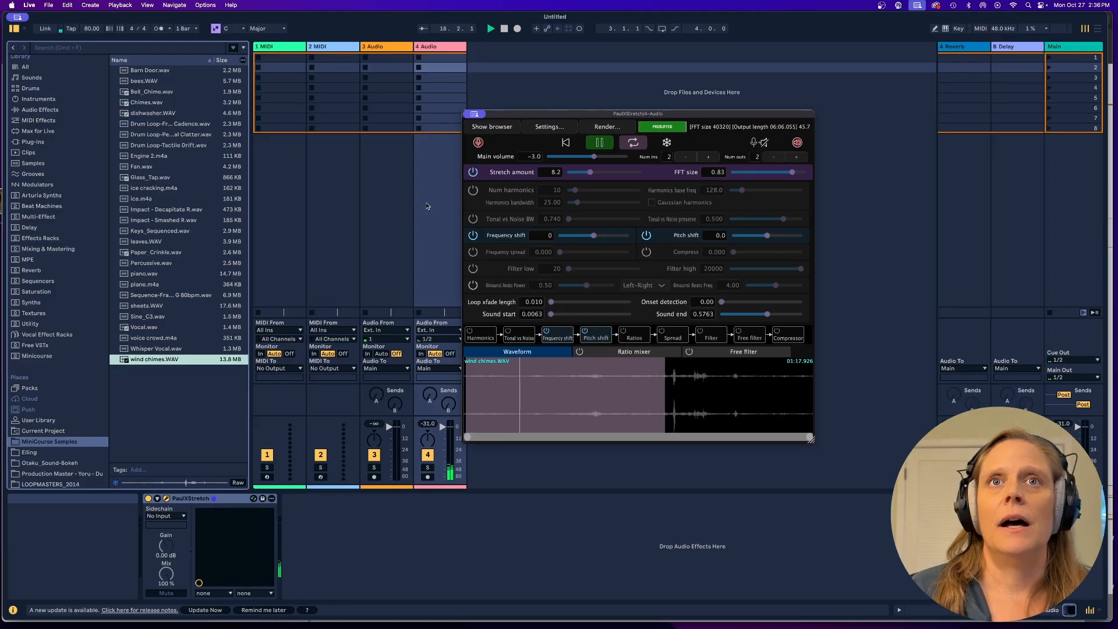
- Enable the Tonal vs Noise module, set its preserve amount to about -0.046, and raise the main volume to 3.4
{"action": "key", "text": "space"}
{"action": "left_click", "coordinate": [473, 219]}
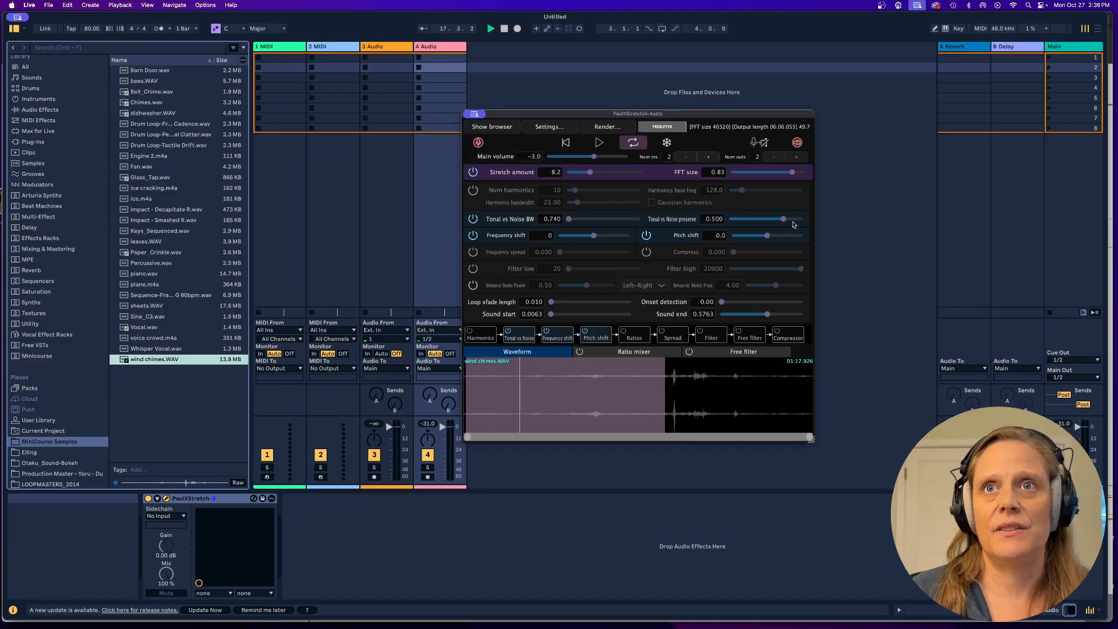
{"action": "key", "text": "space"}
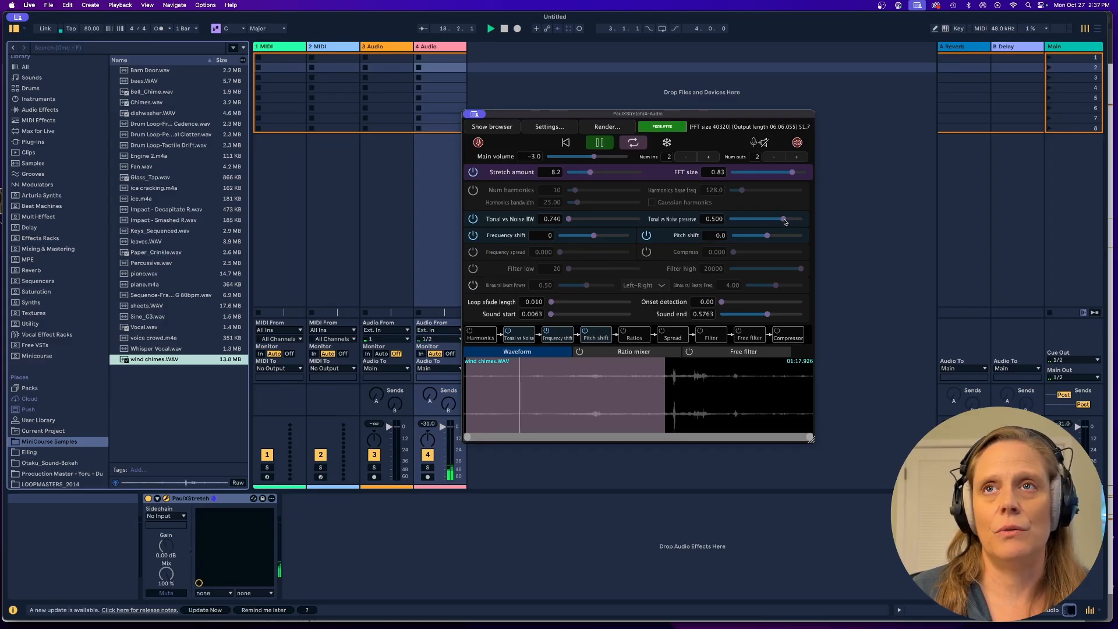
{"action": "left_click_drag", "start_coordinate": [784, 221], "coordinate": [765, 224]}
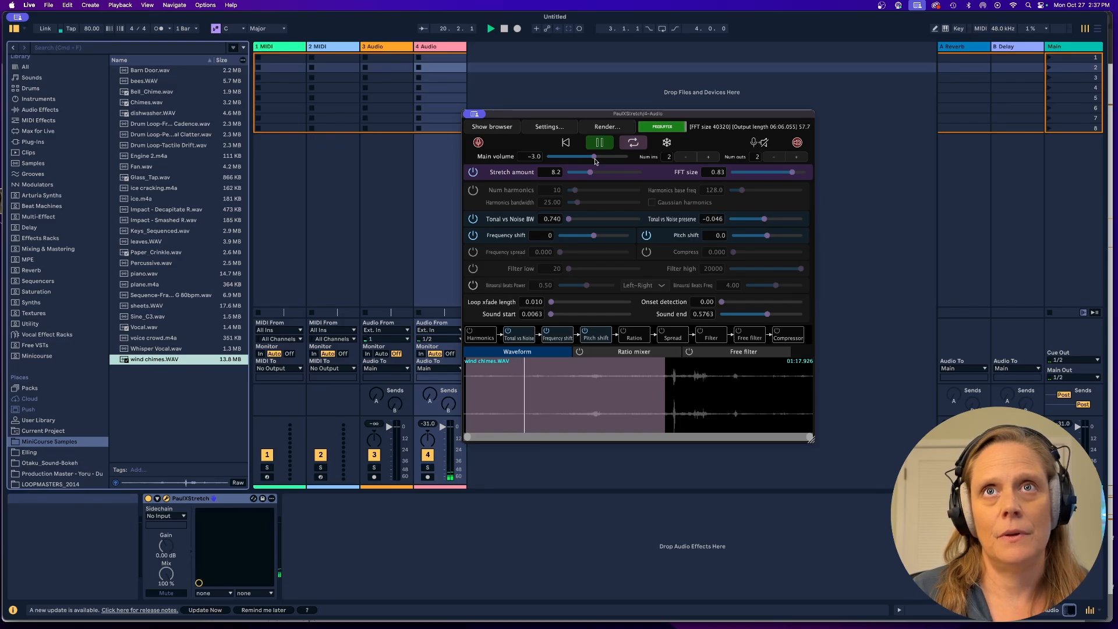
{"action": "left_click_drag", "start_coordinate": [594, 157], "coordinate": [609, 160]}
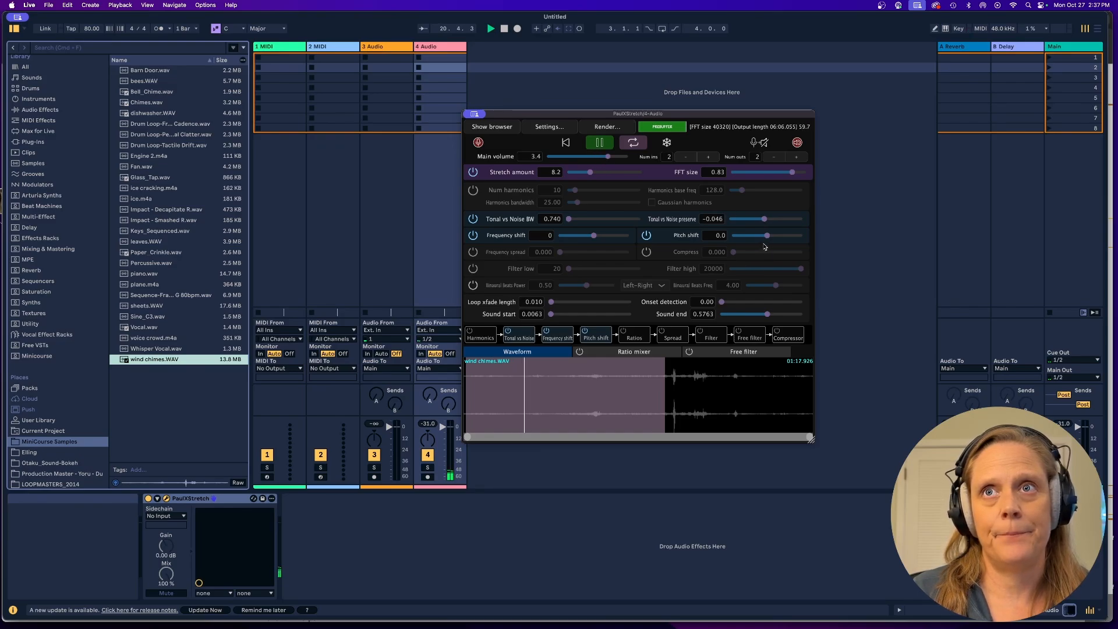
- Lower the FFT size to 0.49 and try Tonal vs Noise preserve at 0.641 before settling on about -0.004
{"action": "left_click_drag", "start_coordinate": [765, 219], "coordinate": [789, 224]}
{"action": "left_click_drag", "start_coordinate": [792, 172], "coordinate": [768, 177]}
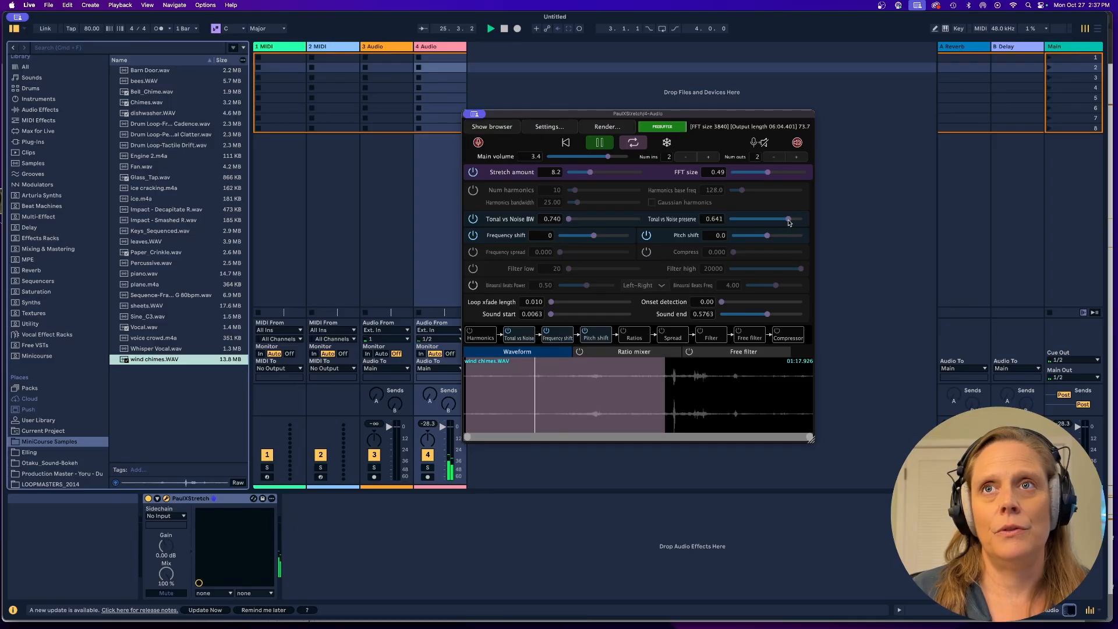
{"action": "mouse_move", "coordinate": [787, 221]}
{"action": "left_mouse_down"}
{"action": "mouse_move", "coordinate": [797, 222]}
{"action": "mouse_move", "coordinate": [768, 224]}
{"action": "left_mouse_up"}
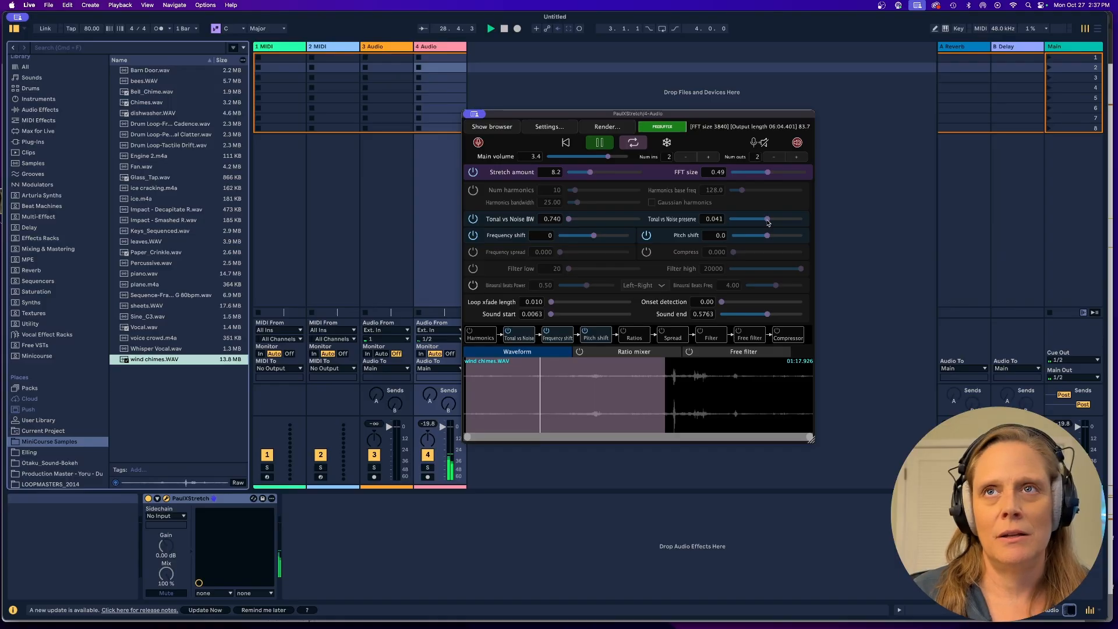
{"action": "left_click_drag", "start_coordinate": [768, 222], "coordinate": [765, 222]}
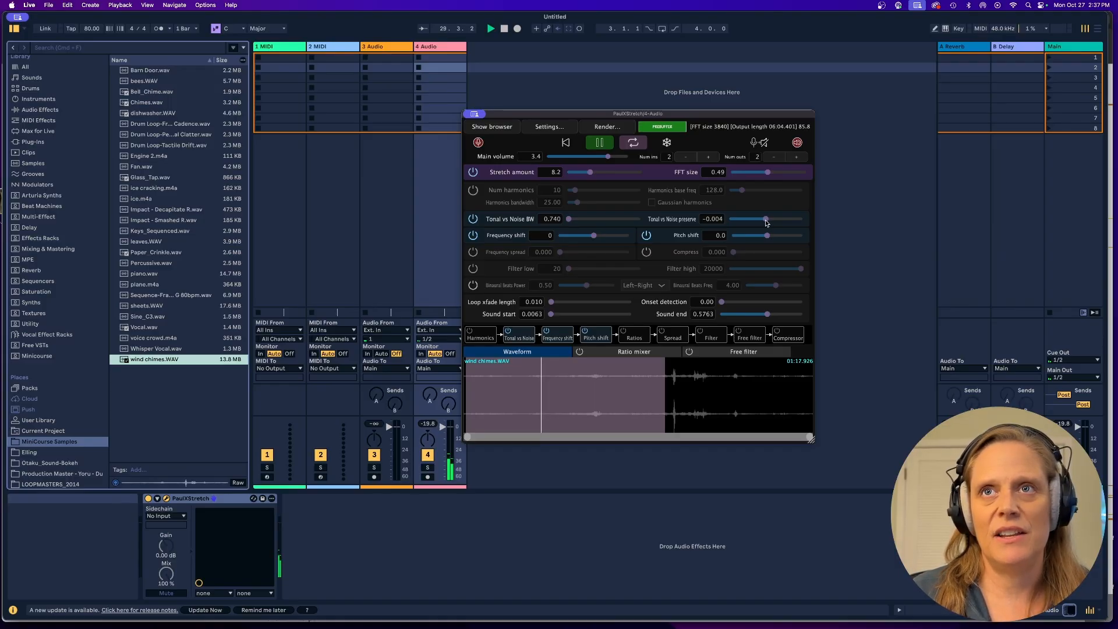
- Raise the FFT size to 0.71 and the main volume to 8.8, and pause the PaulXStretch playback
{"action": "left_click_drag", "start_coordinate": [768, 175], "coordinate": [781, 176]}
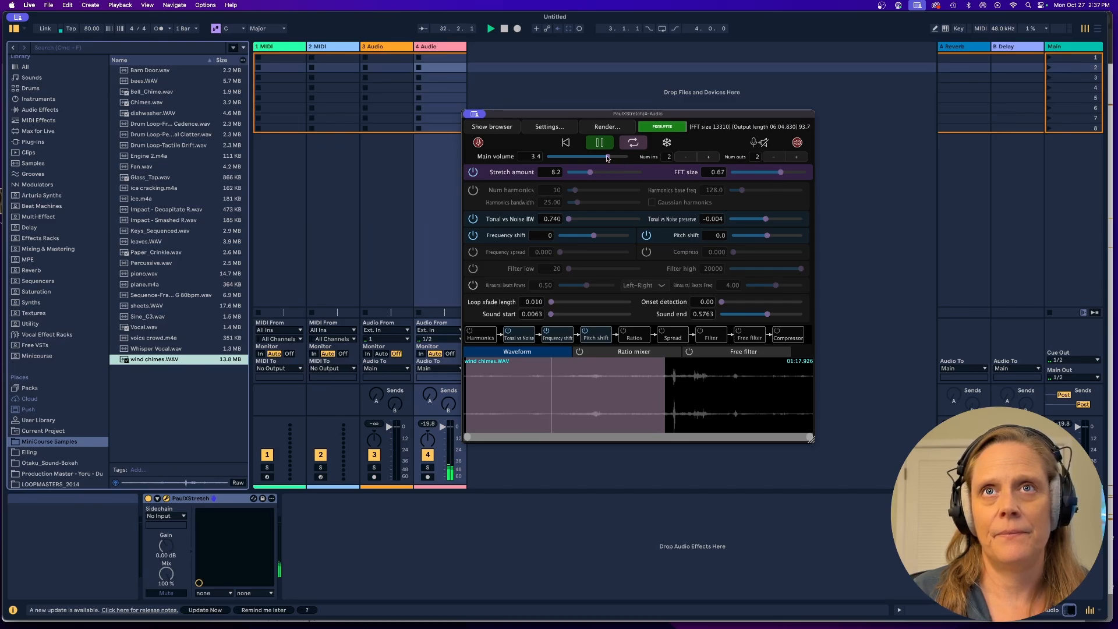
{"action": "left_click_drag", "start_coordinate": [608, 158], "coordinate": [617, 158]}
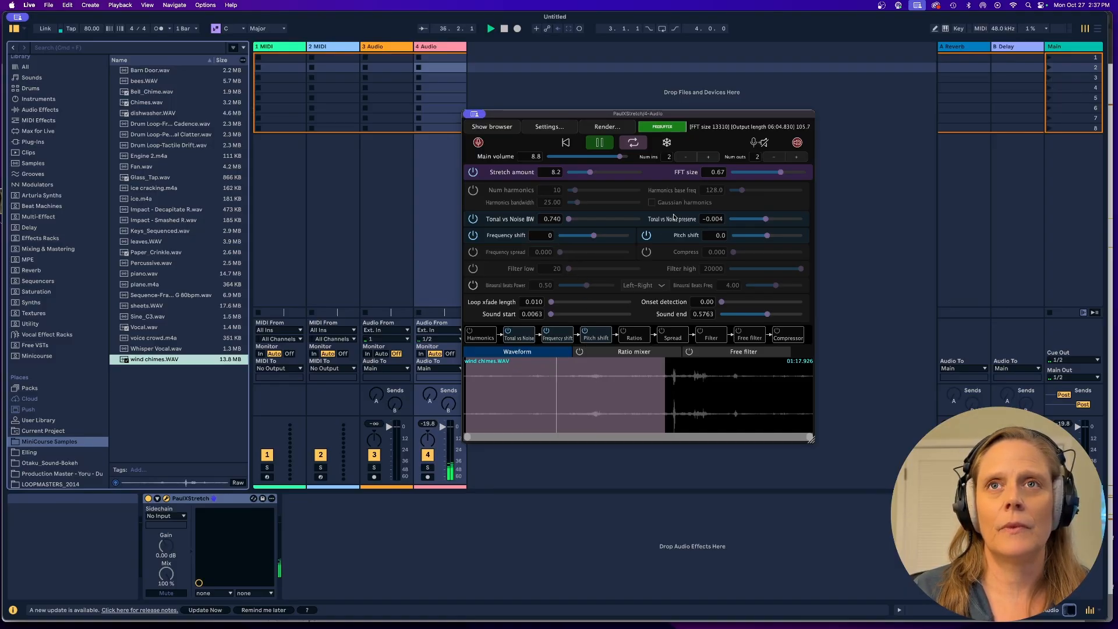
{"action": "left_click_drag", "start_coordinate": [781, 173], "coordinate": [785, 174]}
{"action": "left_click", "coordinate": [599, 143]}
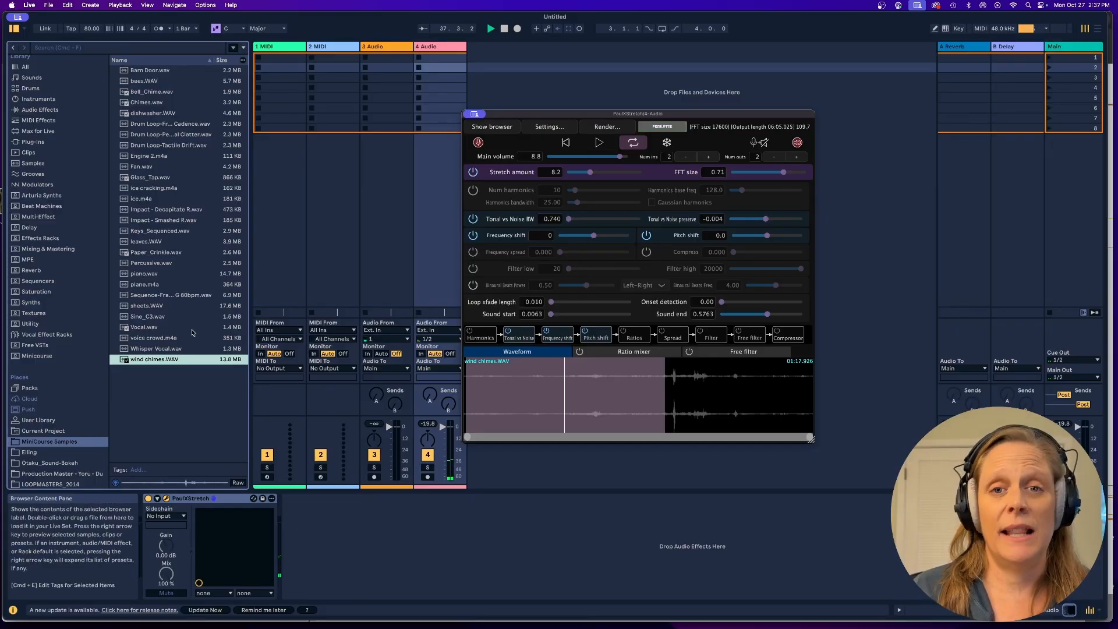
- Add ValhallaSupermassive from the Free VSTs collection after PaulXStretch on the 4 Audio track
{"action": "left_click", "coordinate": [36, 346]}
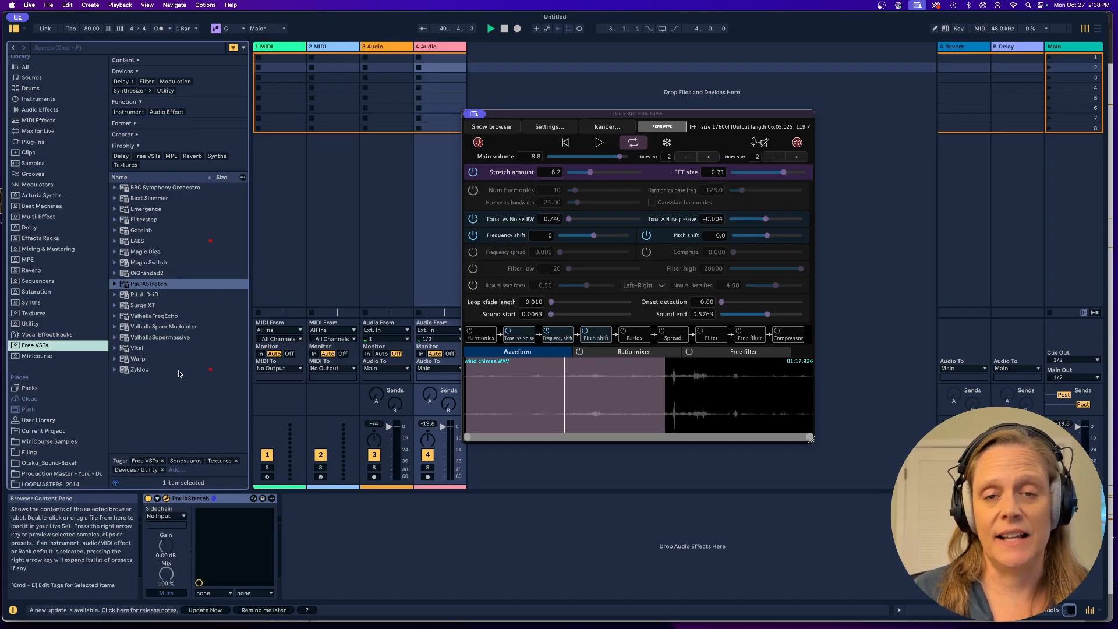
{"action": "left_click", "coordinate": [183, 338]}
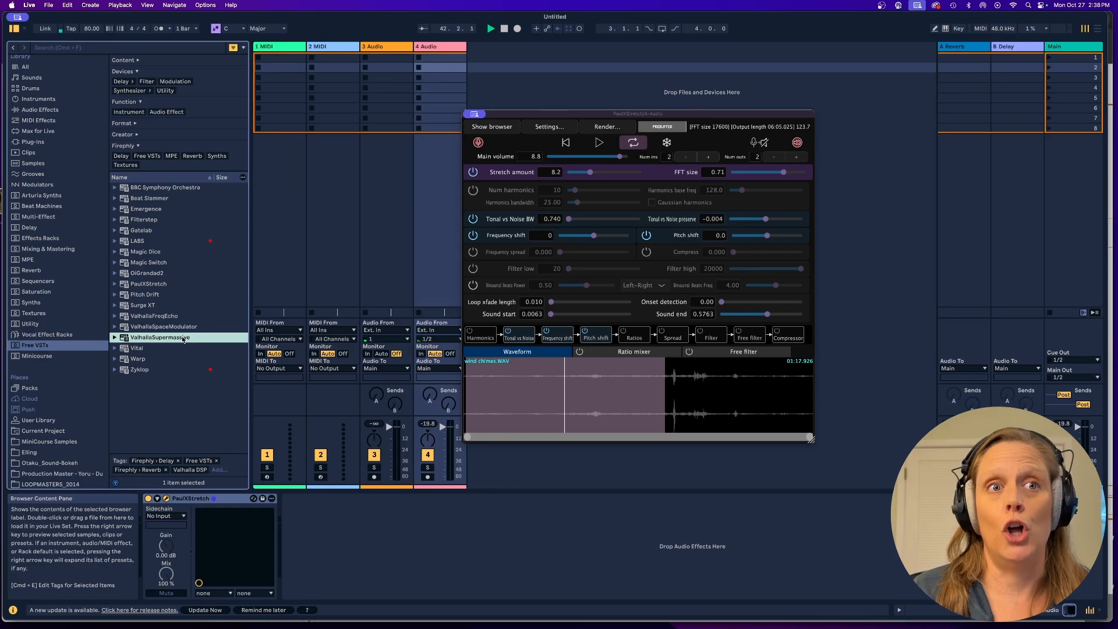
{"action": "double_click", "coordinate": [183, 337]}
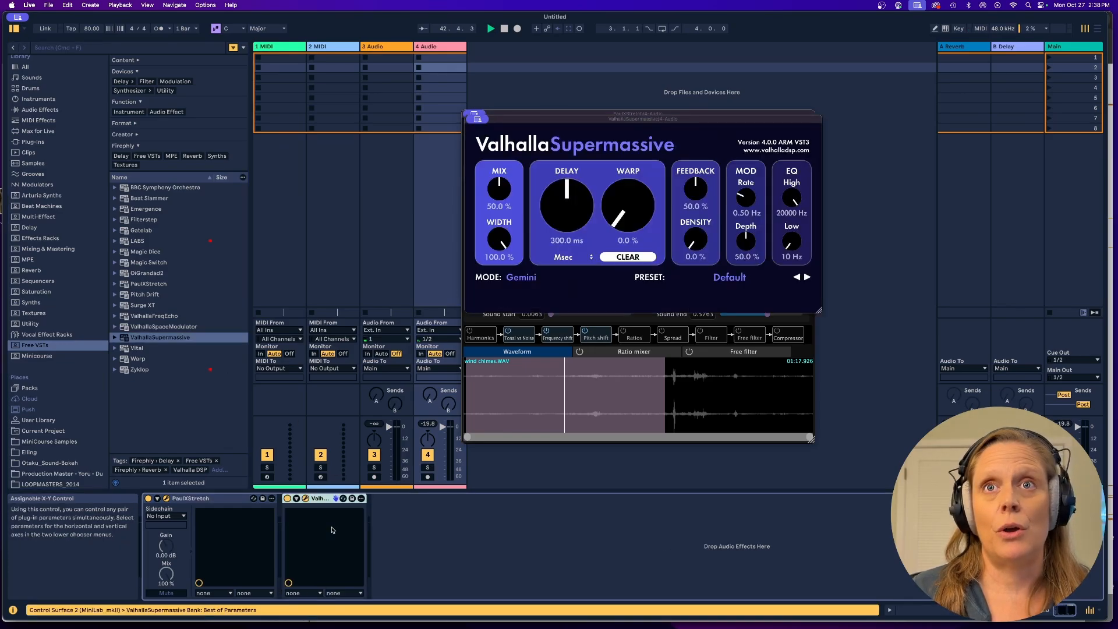
- Load the Leo Maximalism preset from the Late 2023 presets in ValhallaSupermassive and lower its mix to 65.6%
{"action": "left_click", "coordinate": [723, 279]}
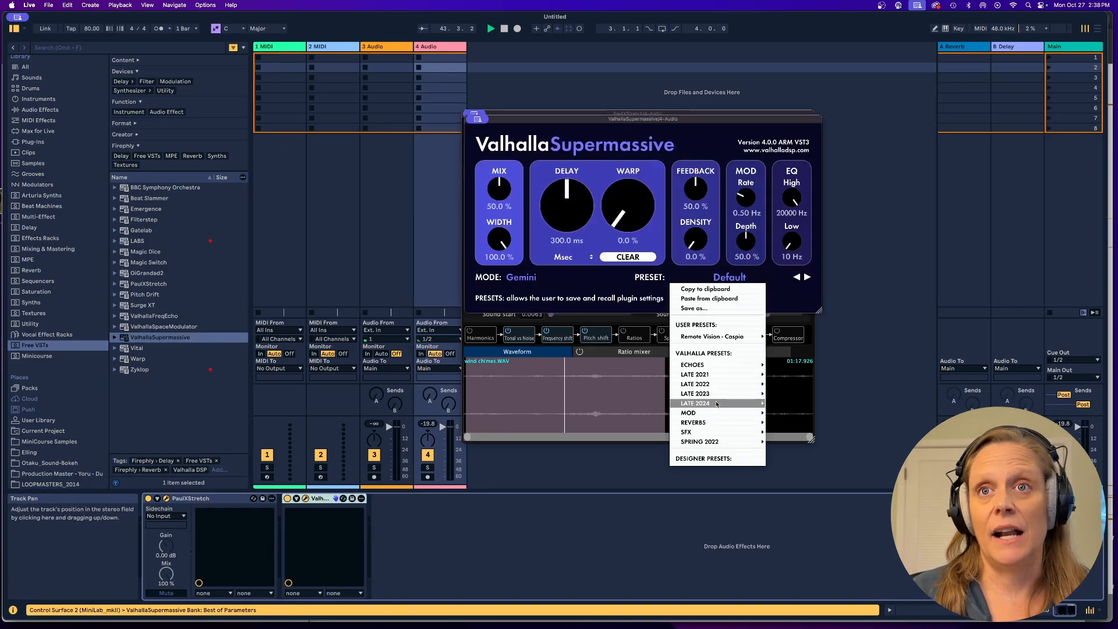
{"action": "mouse_move", "coordinate": [724, 338]}
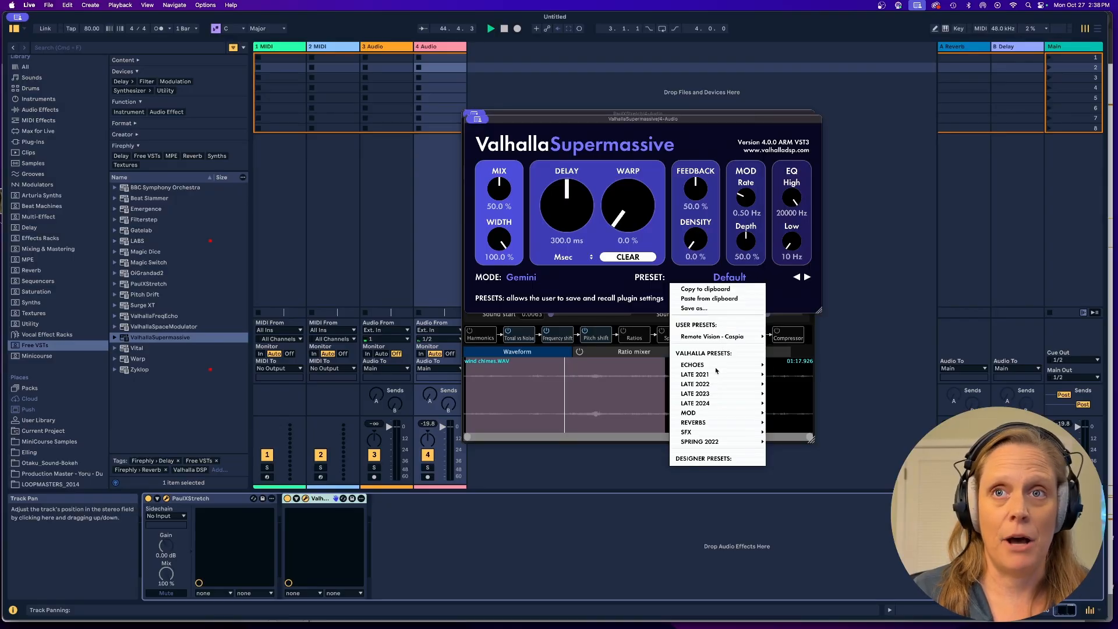
{"action": "mouse_move", "coordinate": [700, 395]}
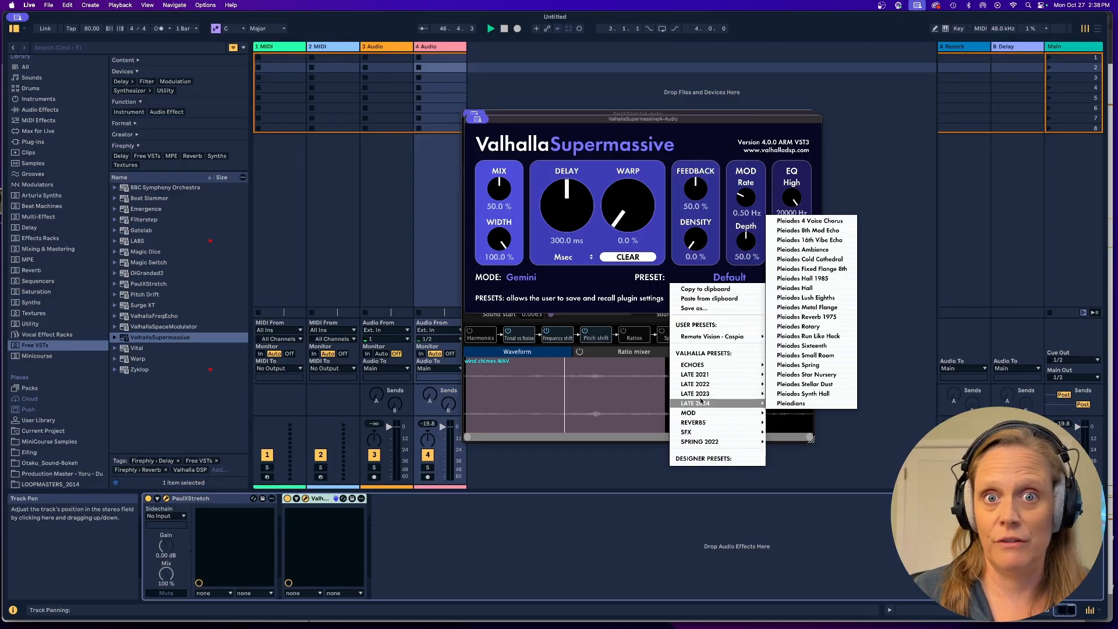
{"action": "mouse_move", "coordinate": [786, 387]}
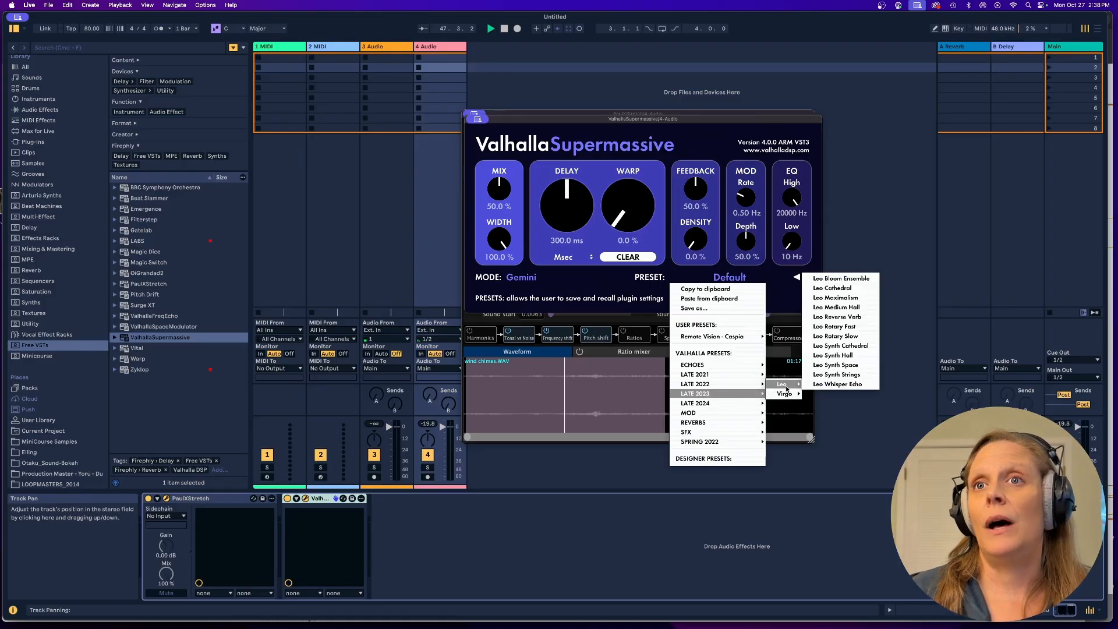
{"action": "left_click", "coordinate": [855, 300]}
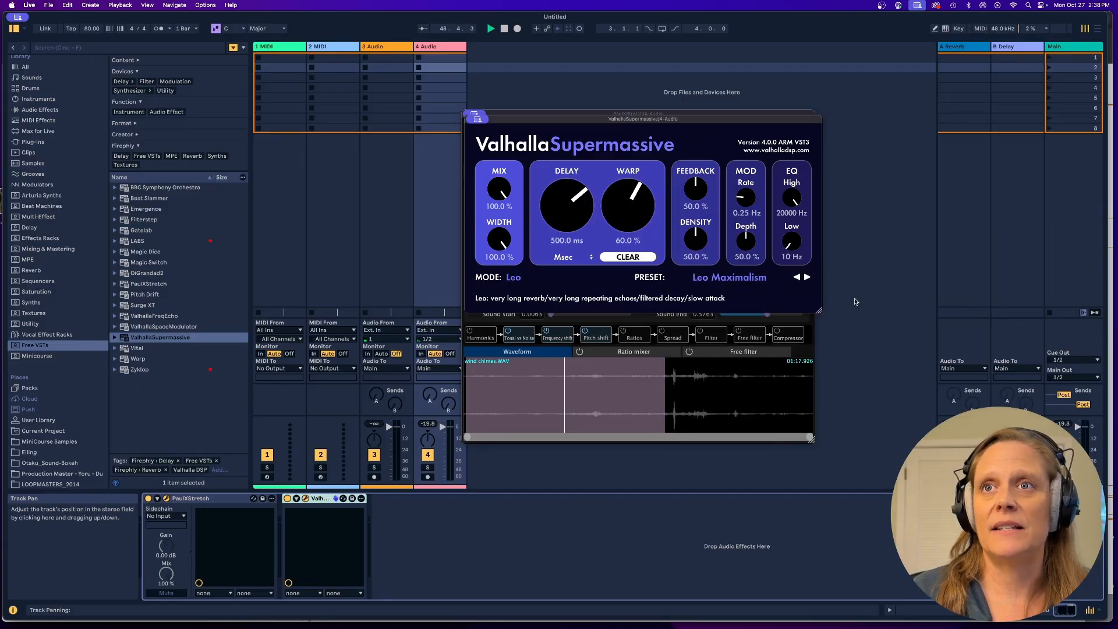
{"action": "left_click_drag", "start_coordinate": [499, 194], "coordinate": [494, 227]}
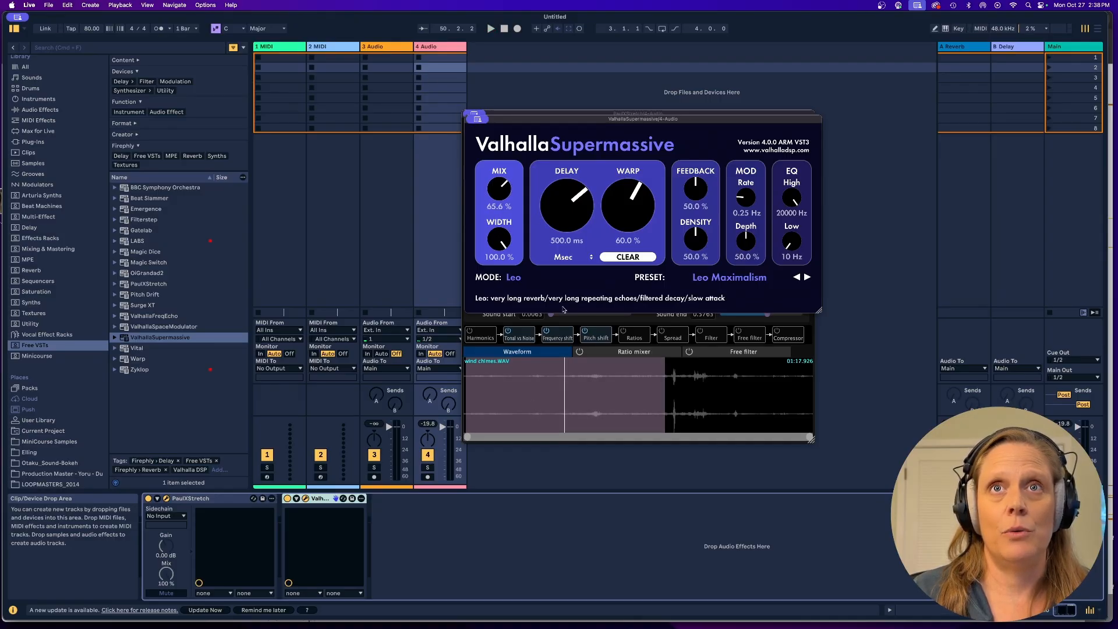
- Play the PaulXStretch sound through ValhallaSupermassive, raise the reverb's mix to 71.2%, and stop playback
{"action": "left_click_drag", "start_coordinate": [610, 121], "coordinate": [737, 159]}
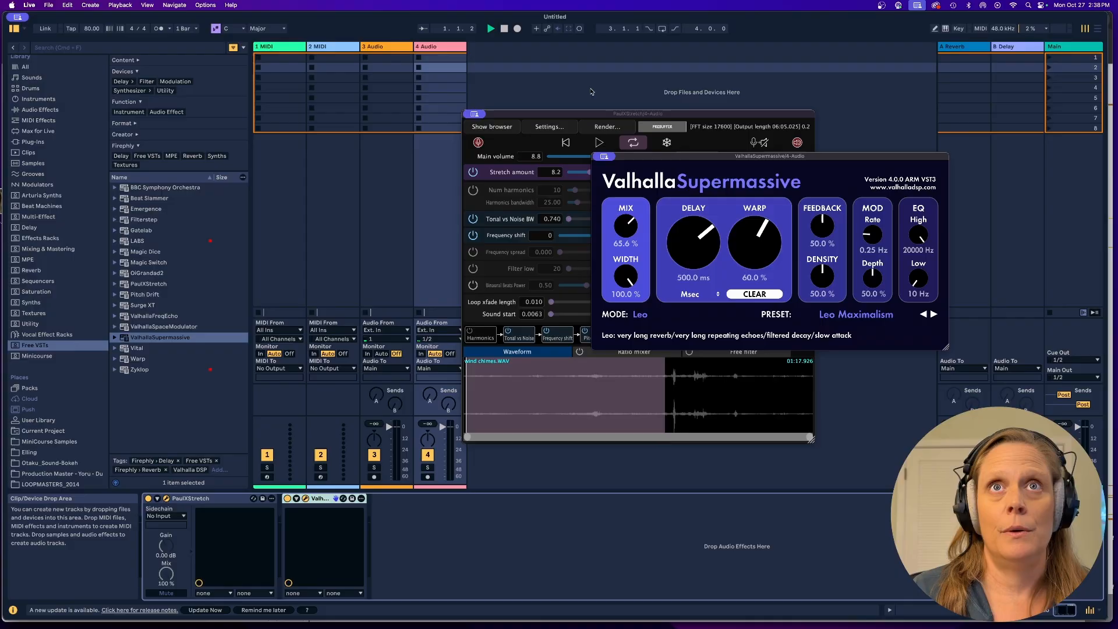
{"action": "left_click", "coordinate": [604, 144]}
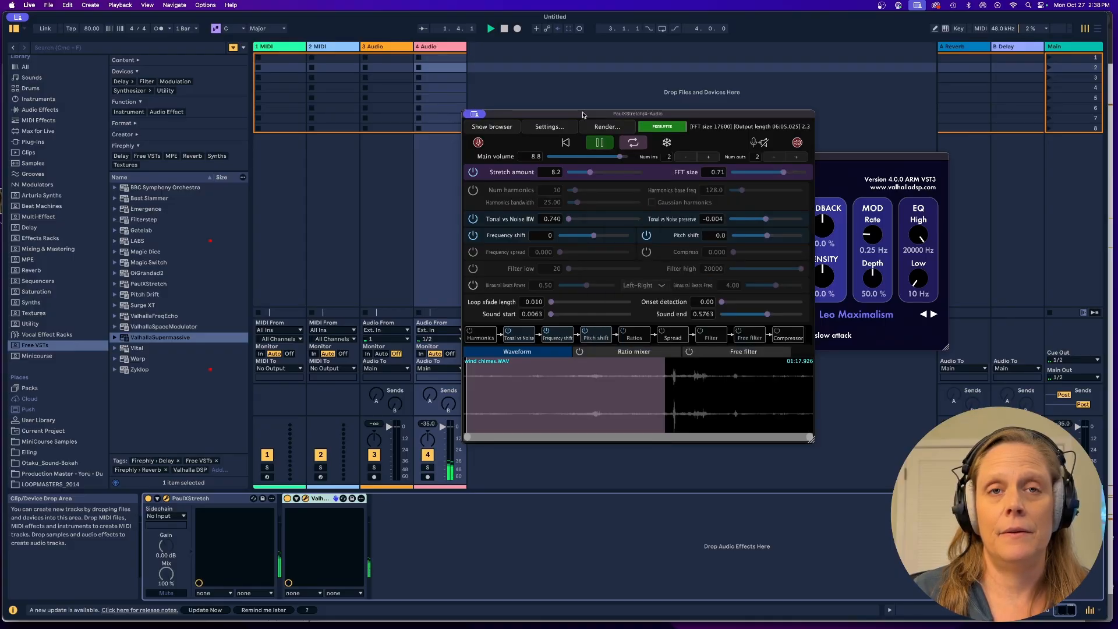
{"action": "left_click", "coordinate": [869, 168]}
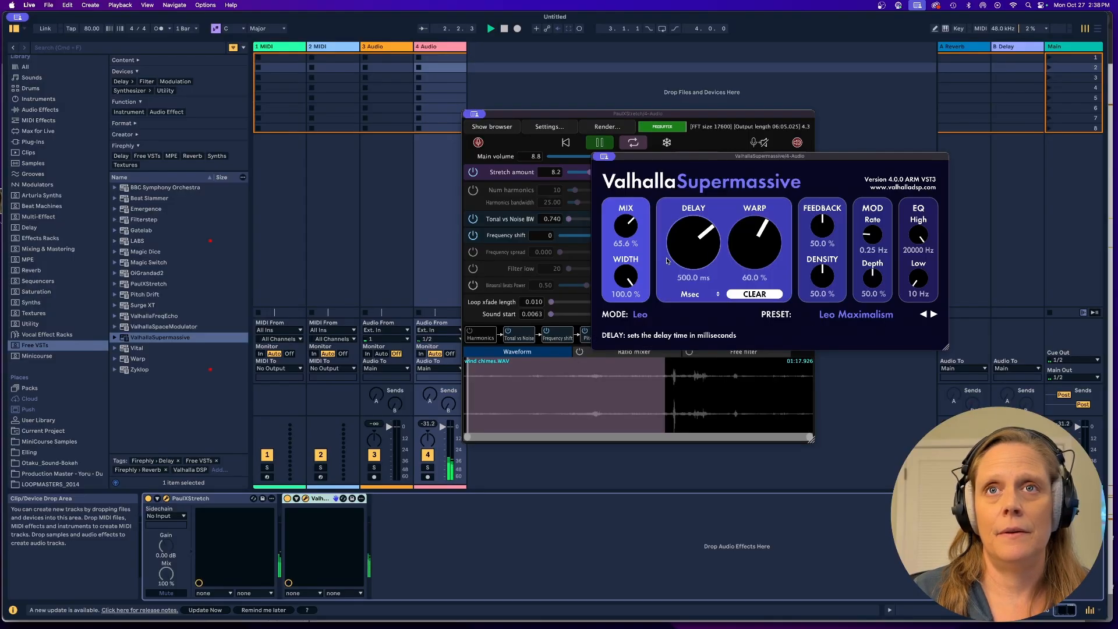
{"action": "left_click_drag", "start_coordinate": [625, 232], "coordinate": [624, 226]}
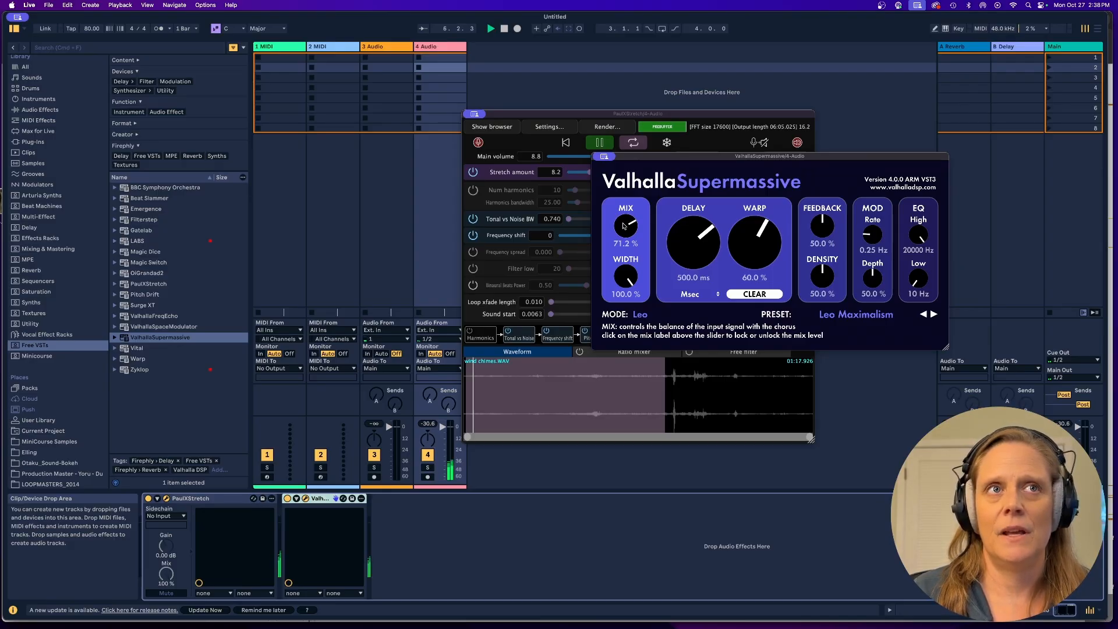
{"action": "key", "text": "space"}
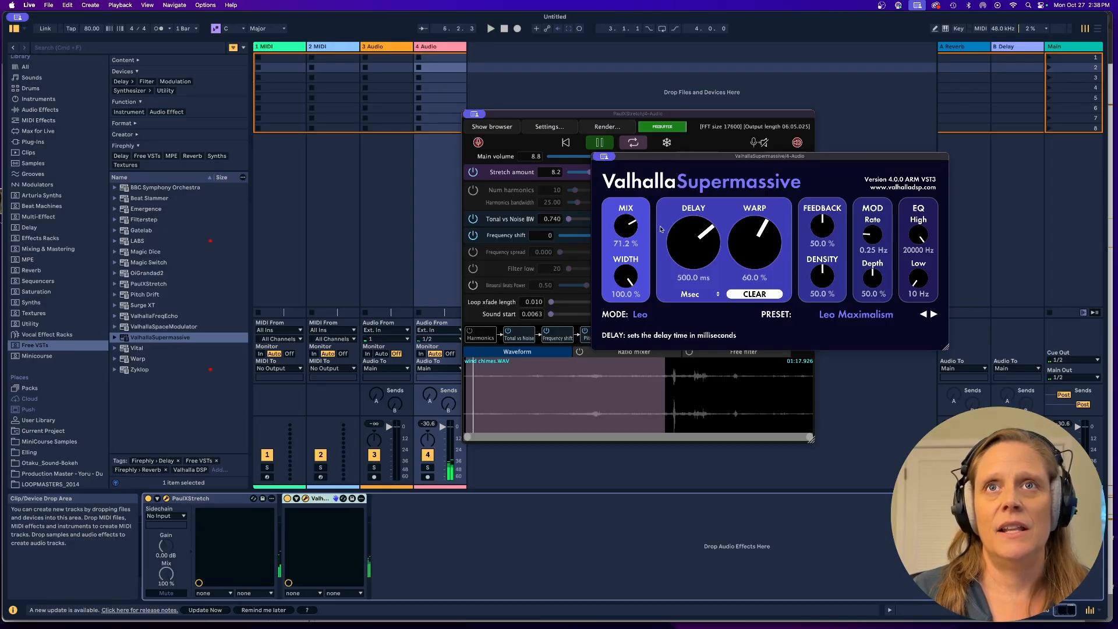
{"action": "left_click", "coordinate": [598, 144]}
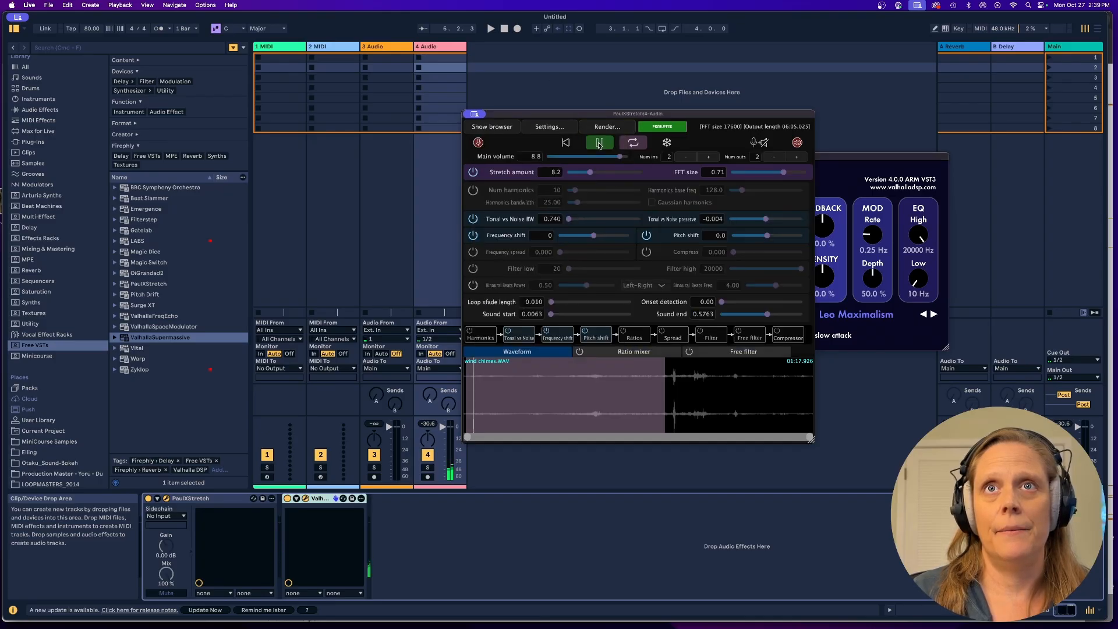
{"action": "left_click", "coordinate": [599, 144]}
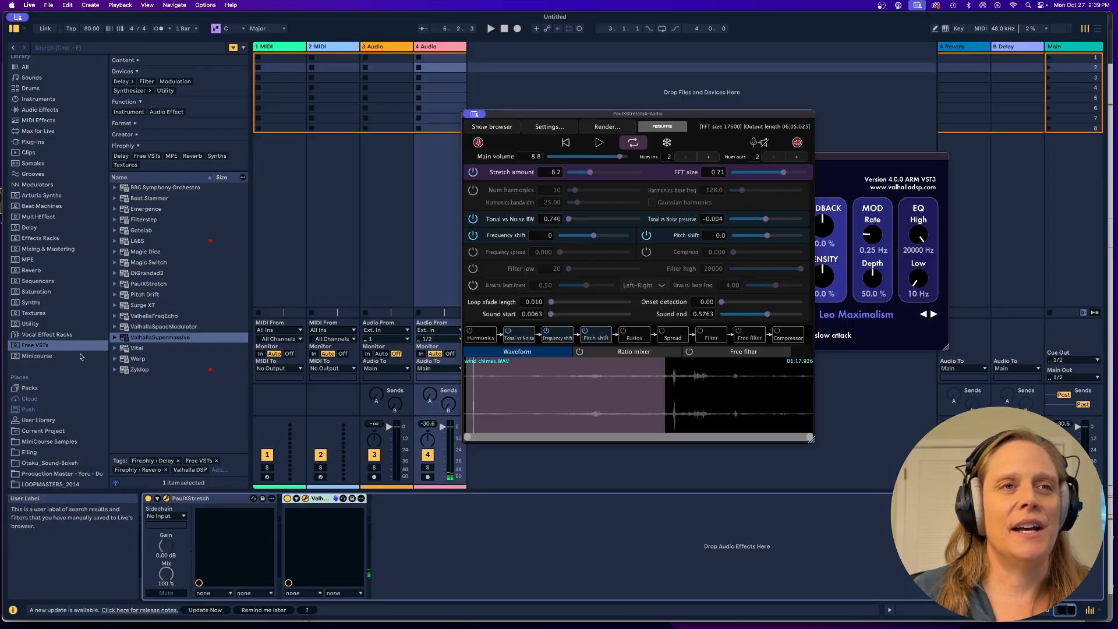
- Add the Auto Filter preset Swirl from the Minicourse collection between PaulXStretch and ValhallaSupermassive
{"action": "left_click", "coordinate": [46, 356]}
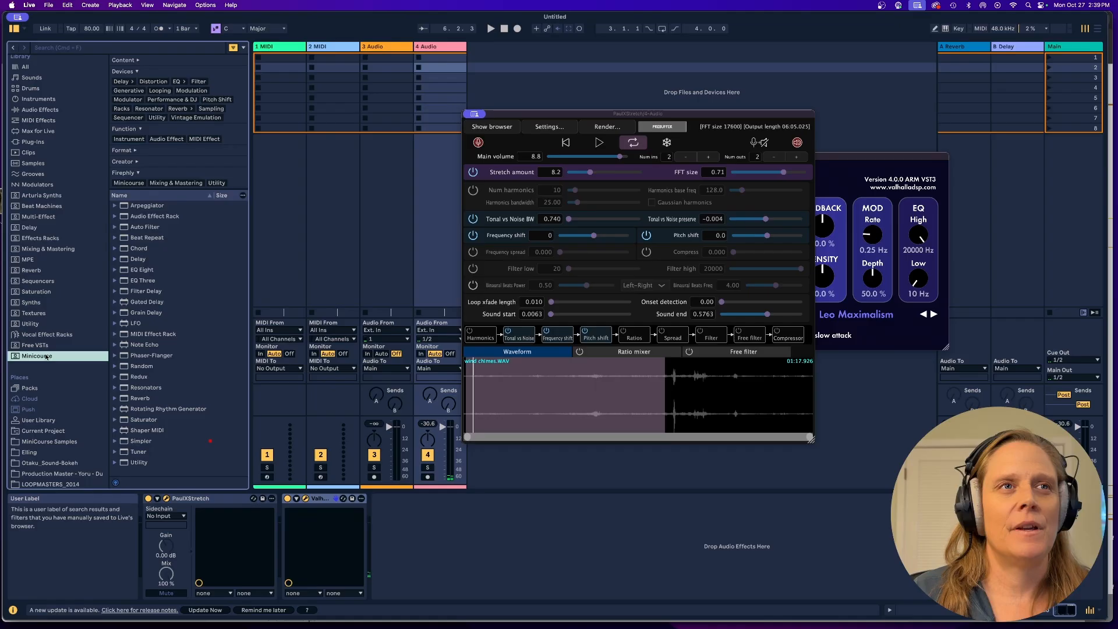
{"action": "left_click", "coordinate": [115, 228]}
{"action": "scroll", "coordinate": [170, 348], "scroll_direction": "down", "scroll_amount": 4}
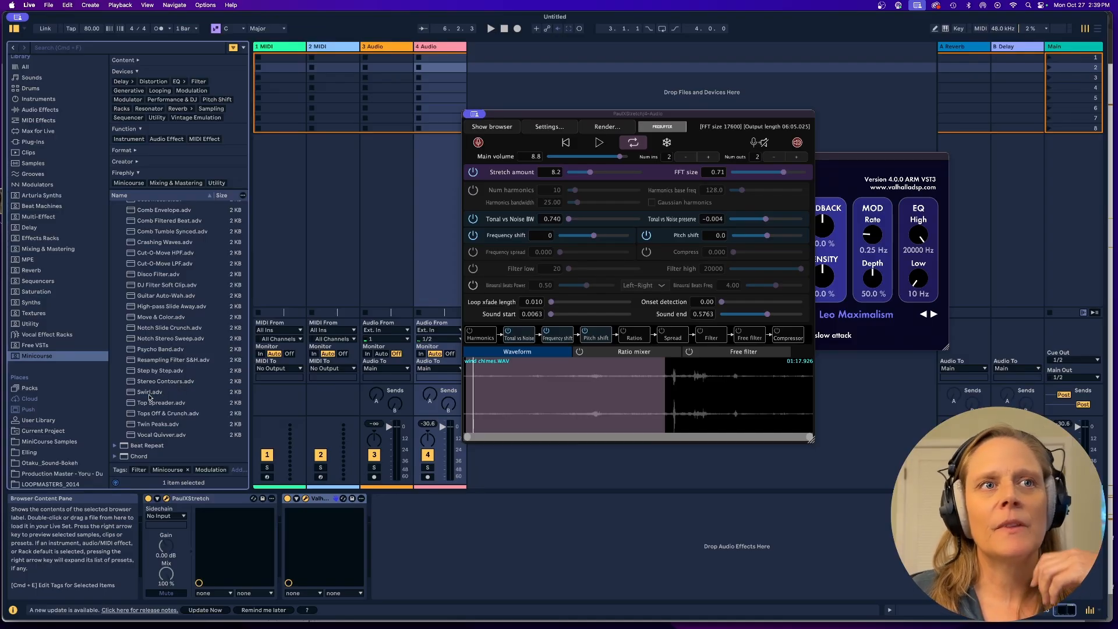
{"action": "left_click_drag", "start_coordinate": [150, 396], "coordinate": [285, 542]}
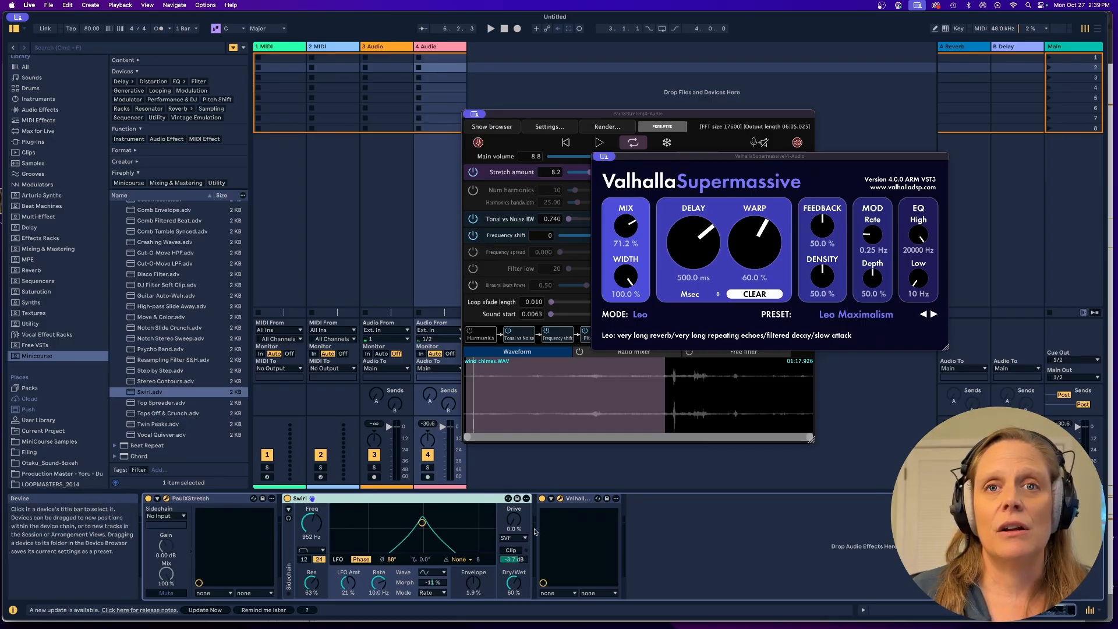
- Bypass ValhallaSupermassive and, with PaulXStretch playing, set Swirl's LFO amount to 6.1% and LFO rate to 0.65 Hz
{"action": "left_click", "coordinate": [542, 499]}
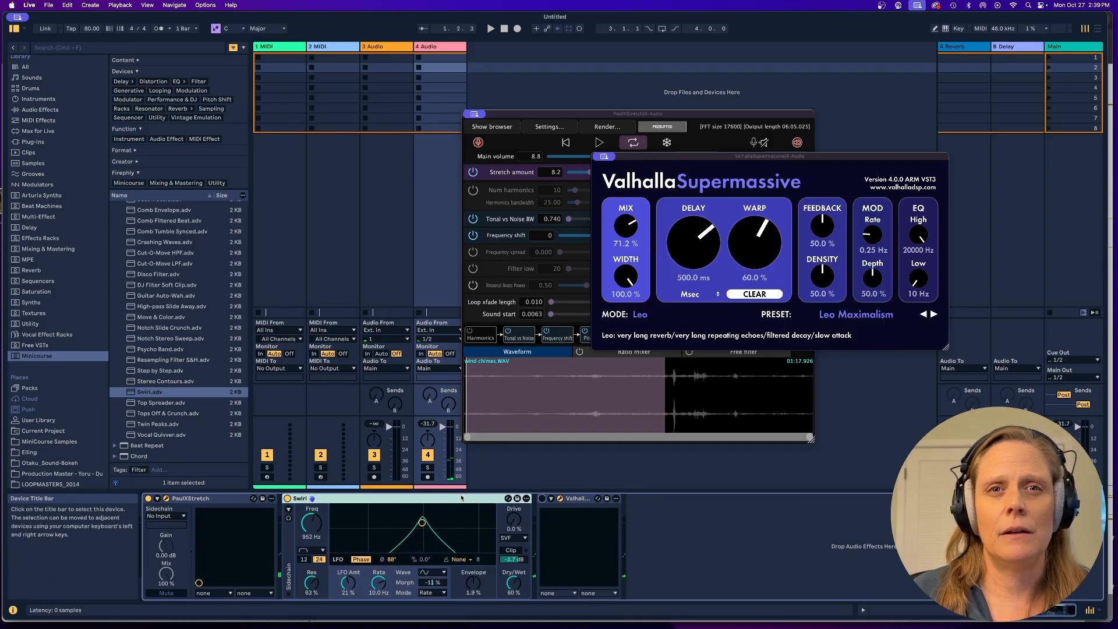
{"action": "left_click", "coordinate": [598, 143]}
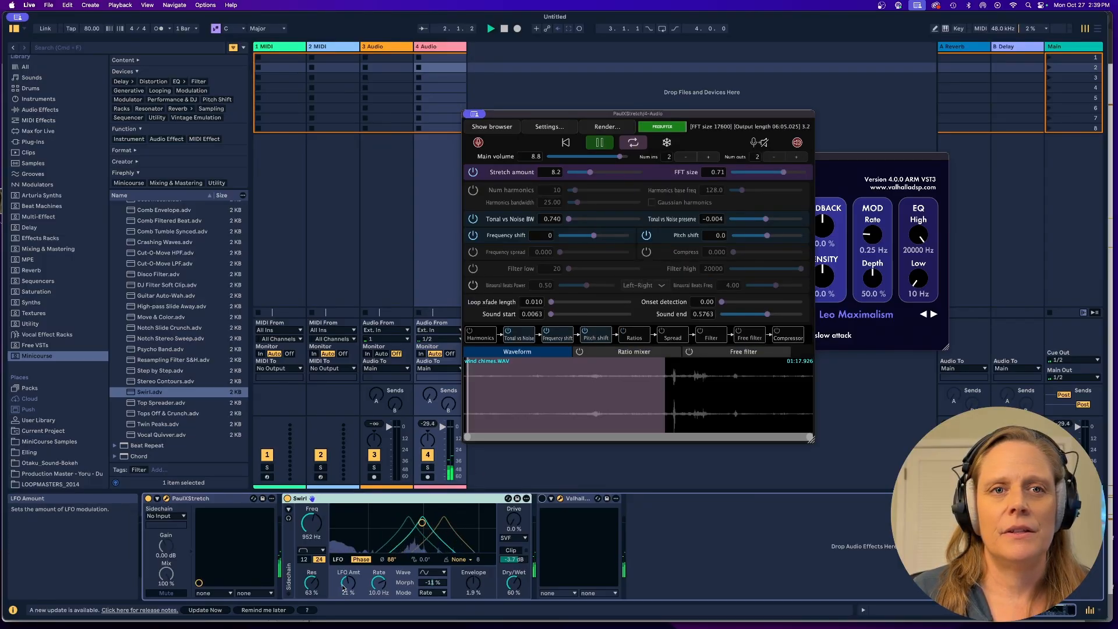
{"action": "left_click_drag", "start_coordinate": [344, 590], "coordinate": [344, 621]}
{"action": "left_click_drag", "start_coordinate": [378, 583], "coordinate": [378, 606]}
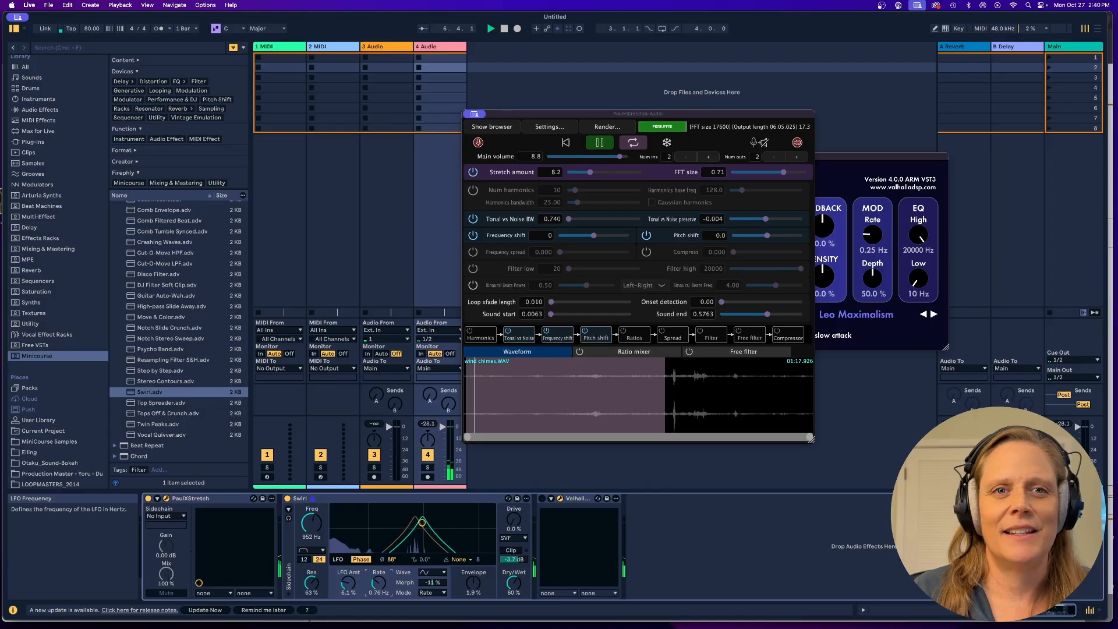
{"action": "left_click_drag", "start_coordinate": [379, 583], "coordinate": [379, 589]}
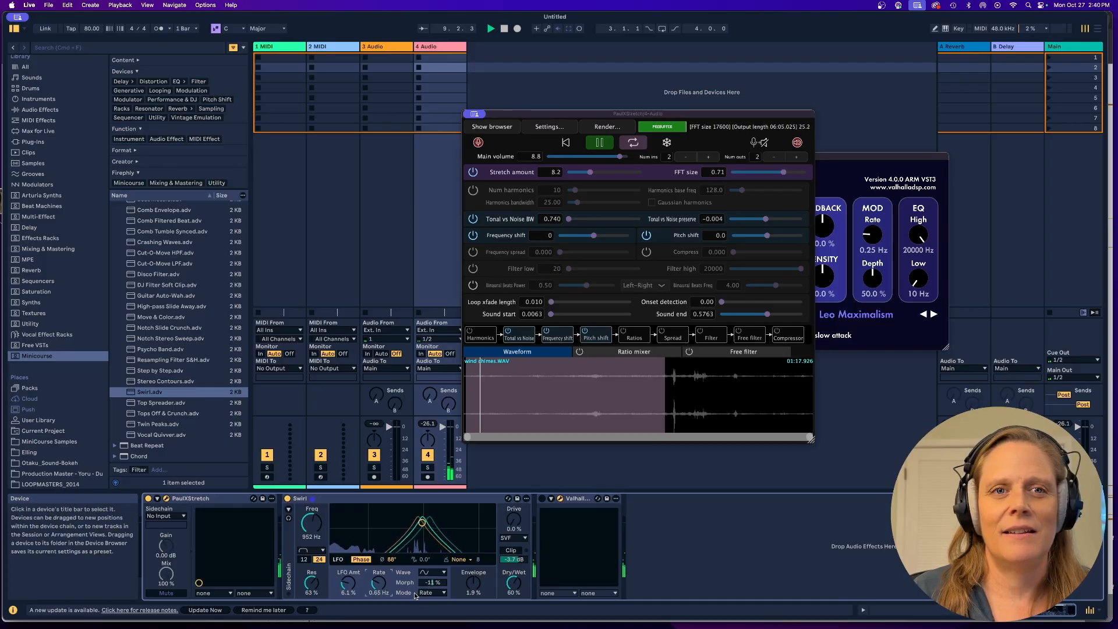
- Compare the sound with Swirl off and on, reactivate ValhallaSupermassive, and raise Swirl's LFO amount to 15%
{"action": "left_click", "coordinate": [287, 499]}
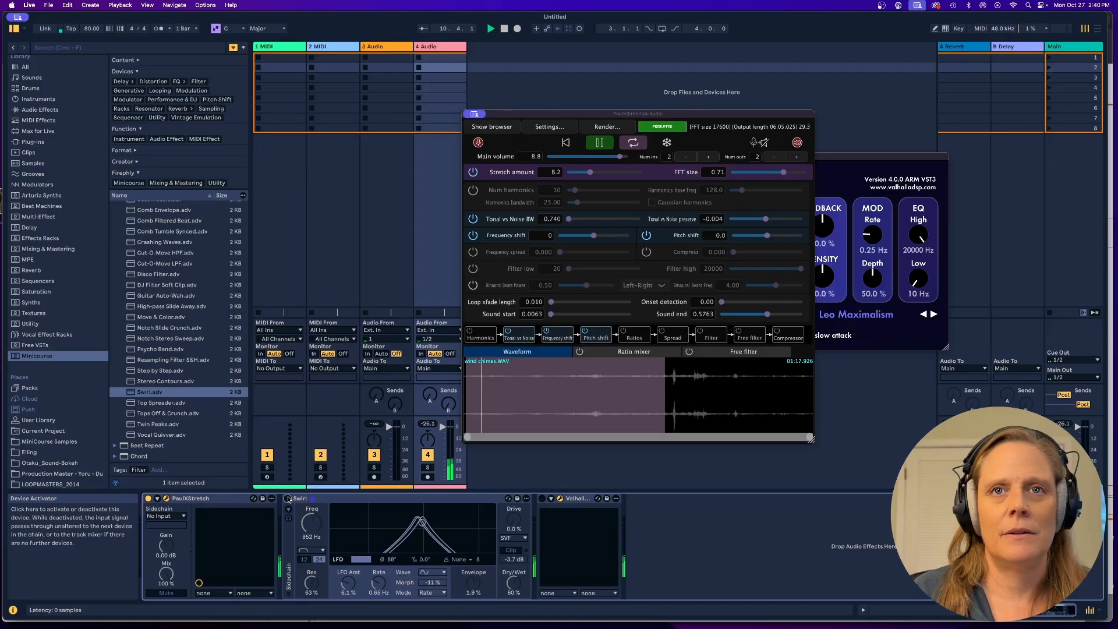
{"action": "left_click", "coordinate": [287, 498]}
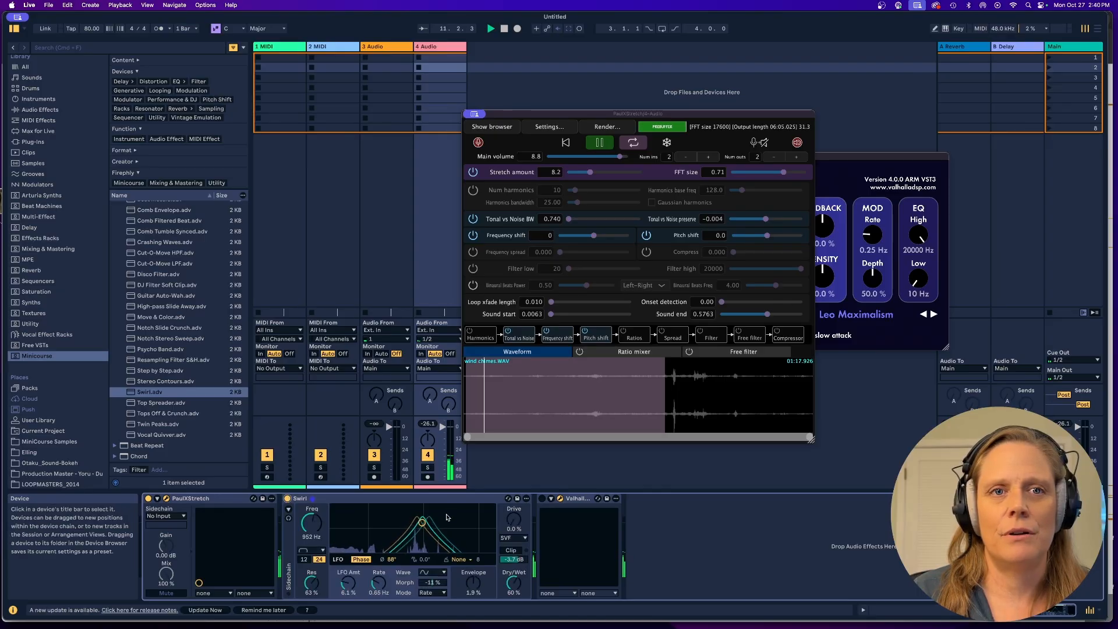
{"action": "left_click", "coordinate": [542, 499]}
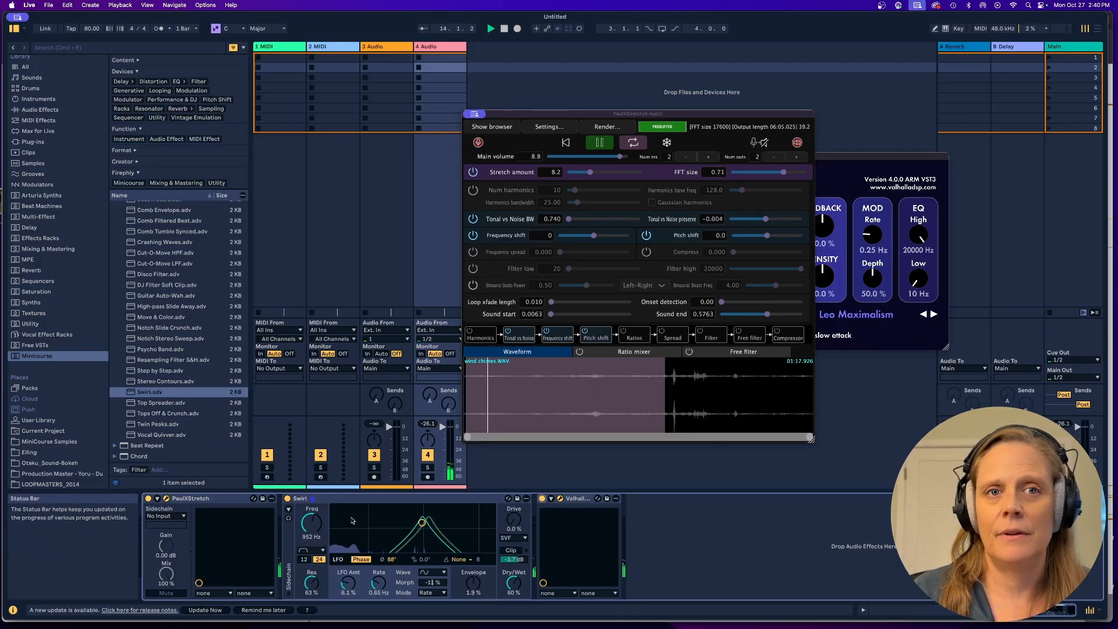
{"action": "left_click_drag", "start_coordinate": [348, 583], "coordinate": [348, 578]}
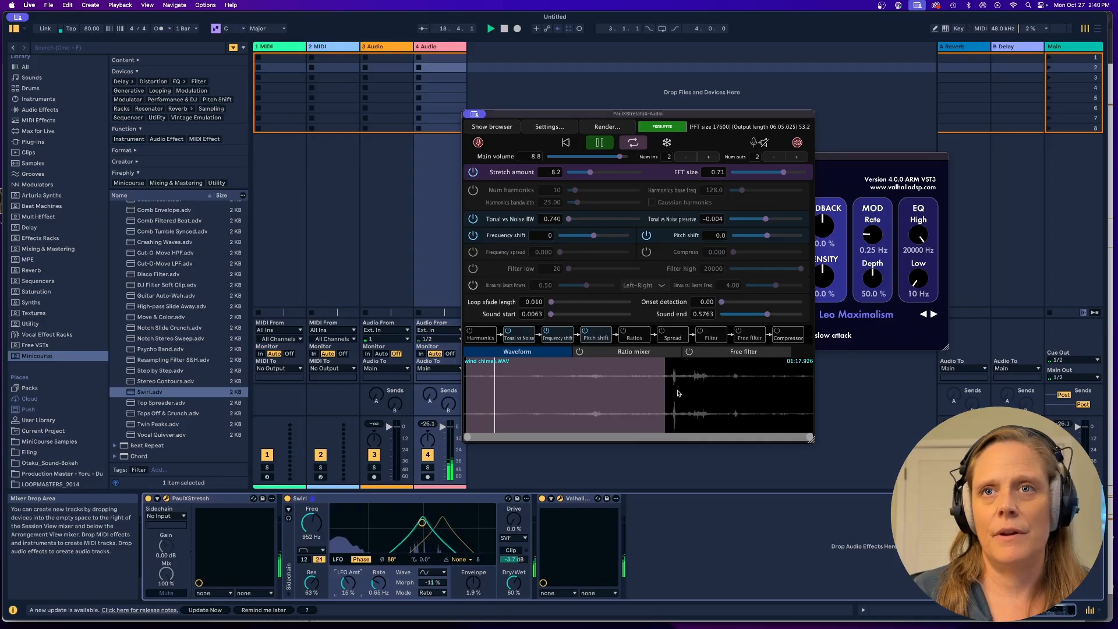
- Select the end section of the wind chimes waveform from 0.6113 to 1.0000 and set the stretch amount to 4.4
{"action": "left_click_drag", "start_coordinate": [676, 394], "coordinate": [814, 403]}
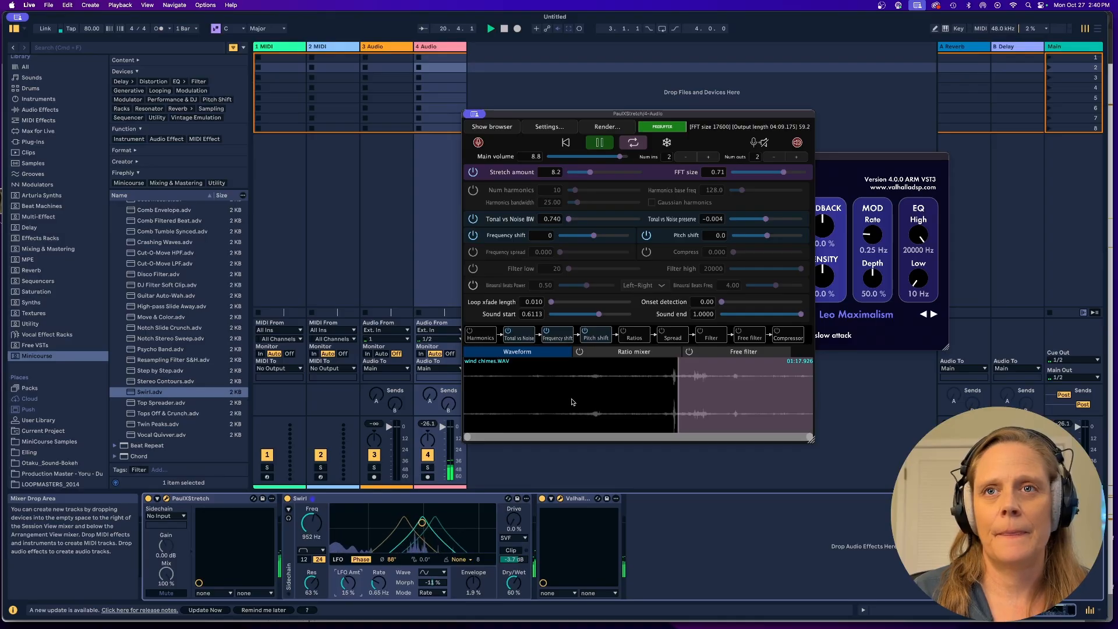
{"action": "left_click_drag", "start_coordinate": [591, 173], "coordinate": [588, 176]}
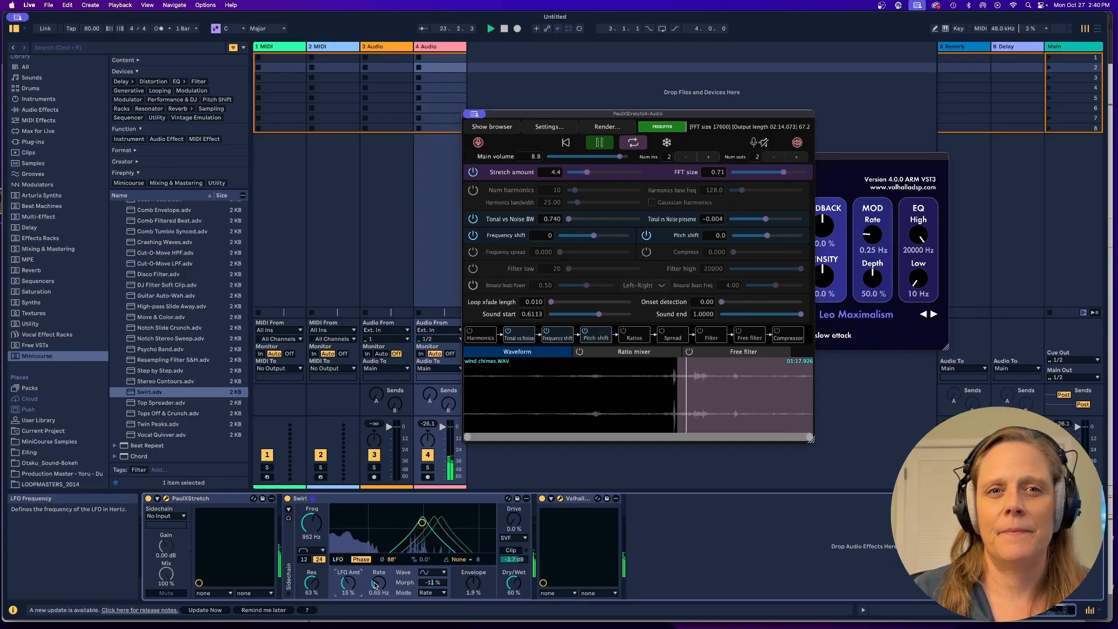
- Lower Swirl's LFO rate to 0.59 Hz and the PaulXStretch main volume to 6.2
{"action": "left_click_drag", "start_coordinate": [376, 585], "coordinate": [376, 591]}
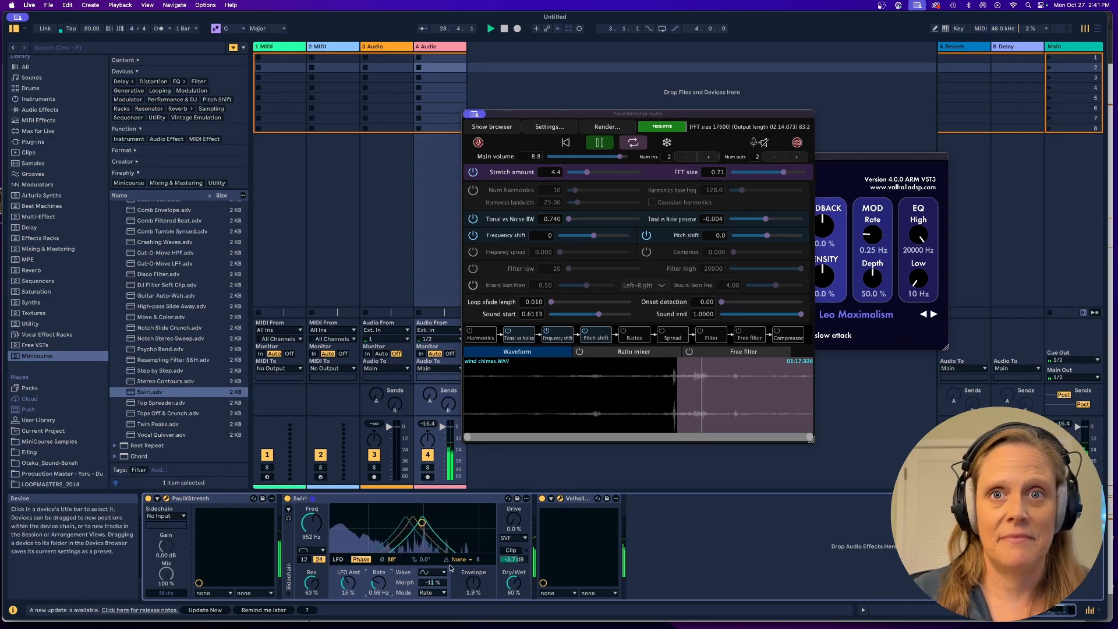
{"action": "left_click", "coordinate": [619, 158]}
{"action": "left_click_drag", "start_coordinate": [619, 158], "coordinate": [614, 169]}
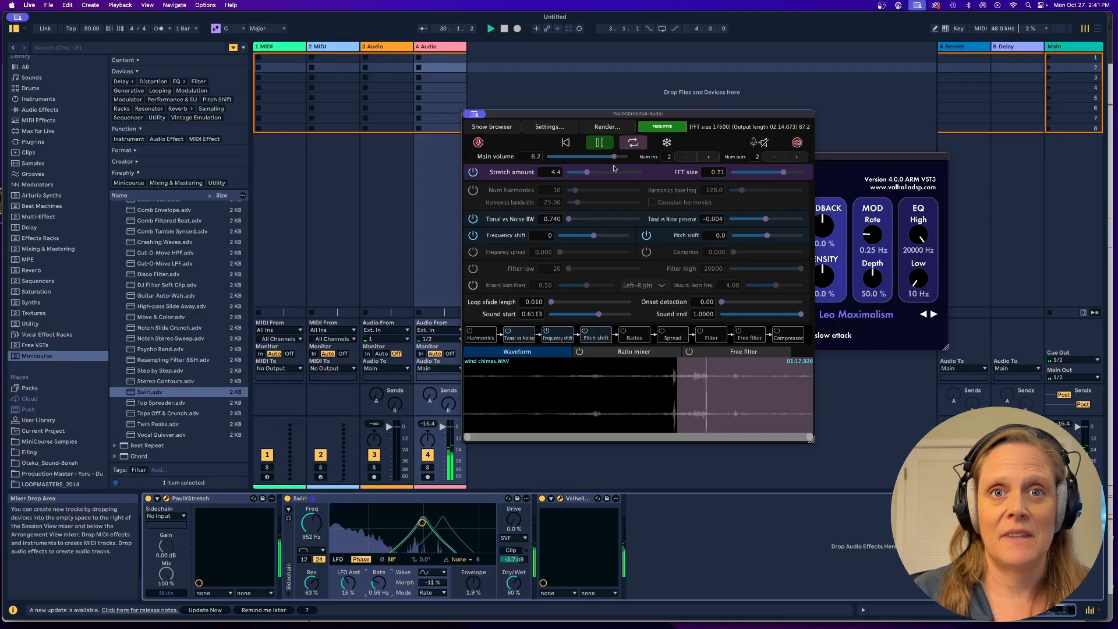
- Pause PaulXStretch and stop the Live transport
{"action": "left_click", "coordinate": [600, 142]}
{"action": "left_click", "coordinate": [504, 29]}
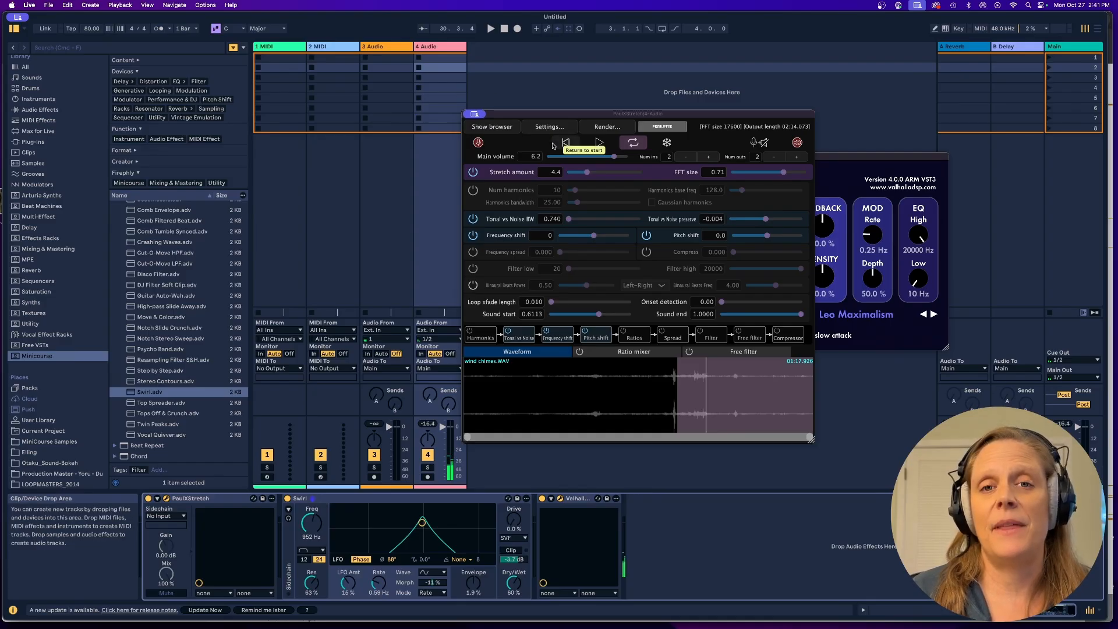
{"action": "left_click", "coordinate": [489, 57]}
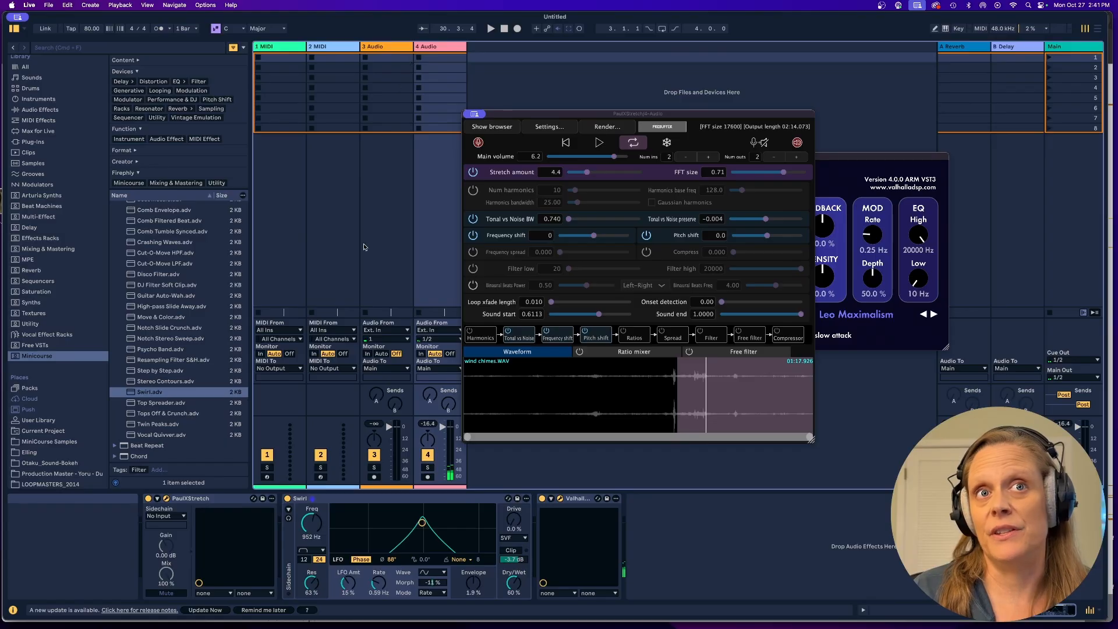
- Rename the 4 Audio track Paul and choose it as the audio input of the 3 Audio track
{"action": "right_click", "coordinate": [439, 47]}
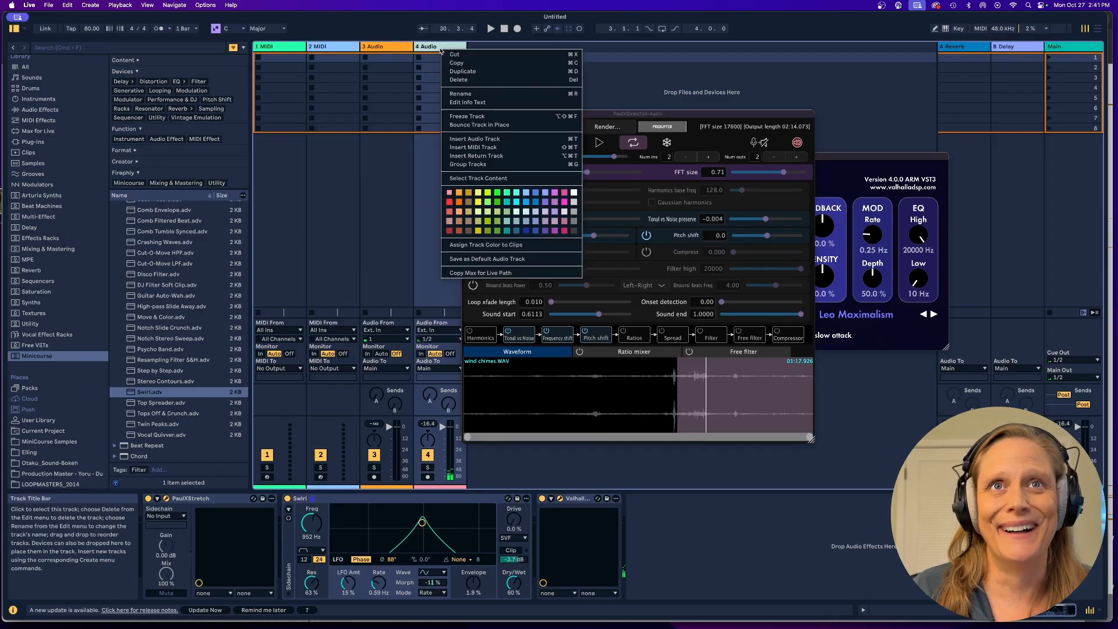
{"action": "left_click", "coordinate": [460, 97]}
{"action": "type", "text": "P"}
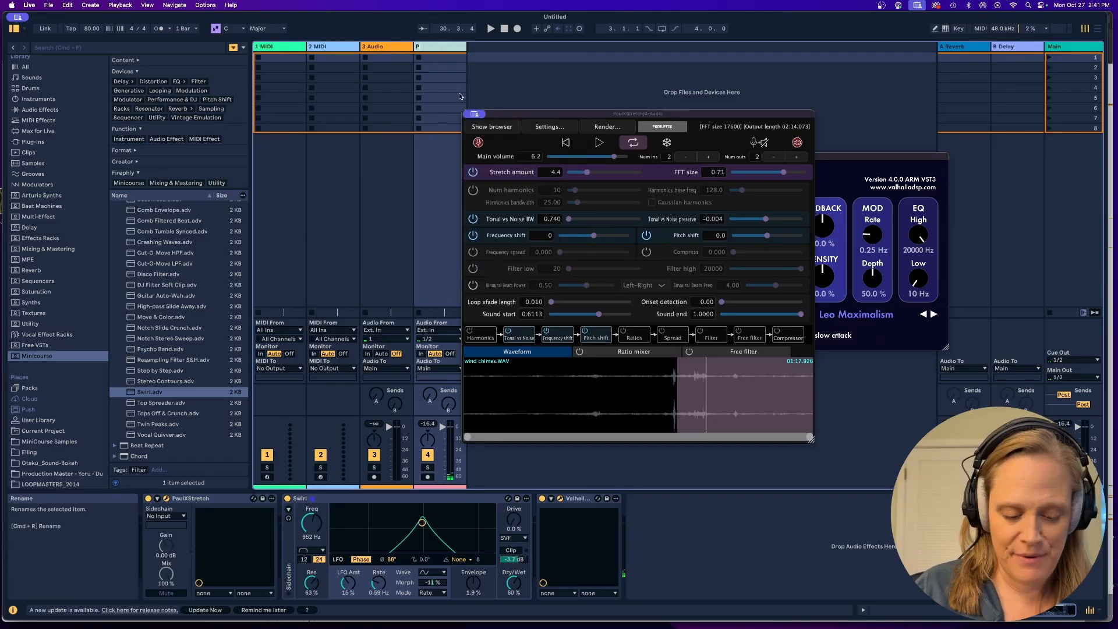
{"action": "type", "text": "aul"}
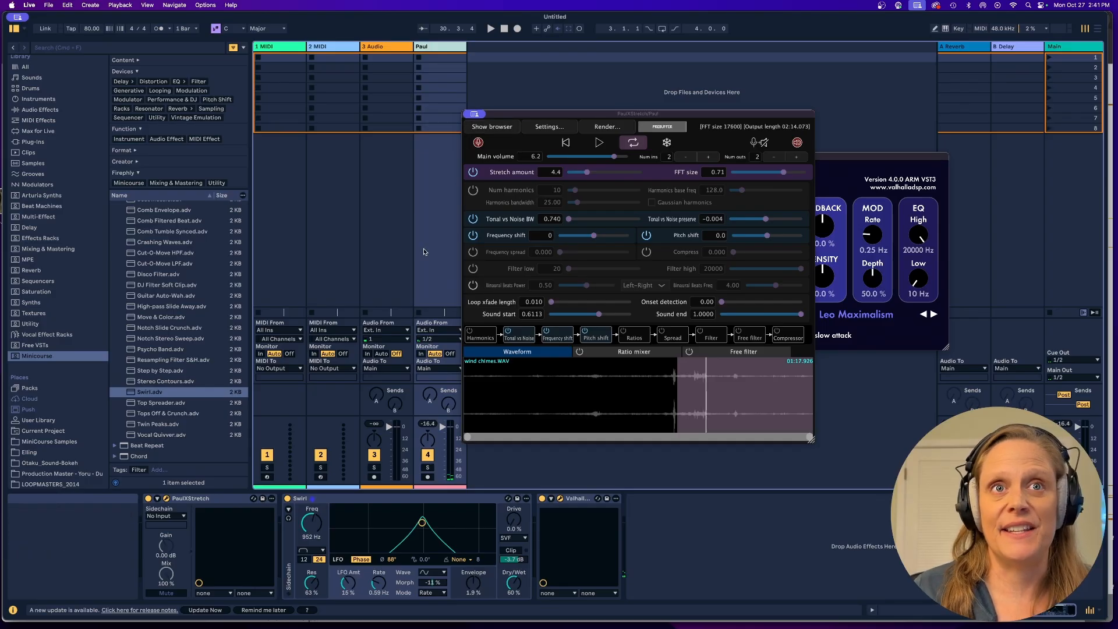
{"action": "left_click", "coordinate": [385, 330]}
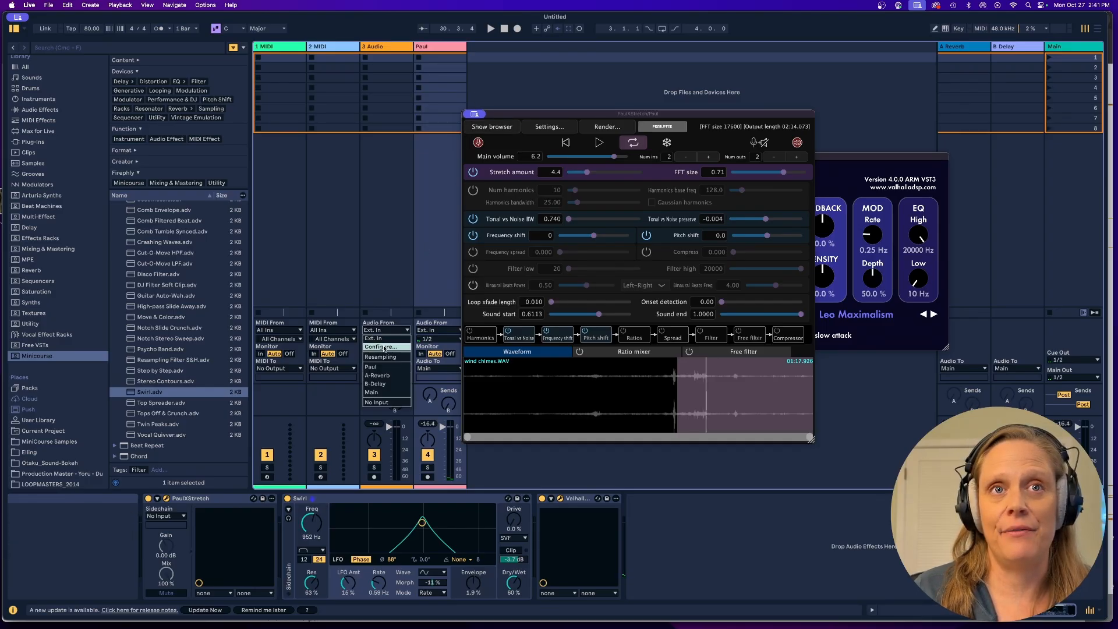
{"action": "left_click", "coordinate": [377, 368]}
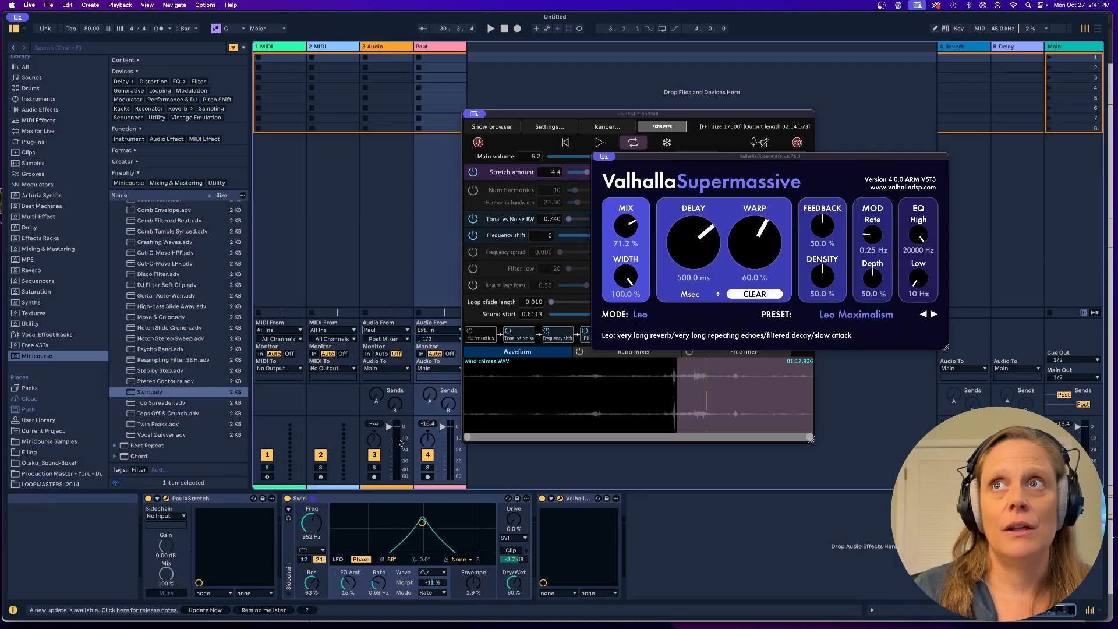
- Arm the 3 Audio track, start PaulXStretch playback on Paul, and record into the first clip slot of 3 Audio
{"action": "left_click", "coordinate": [374, 477]}
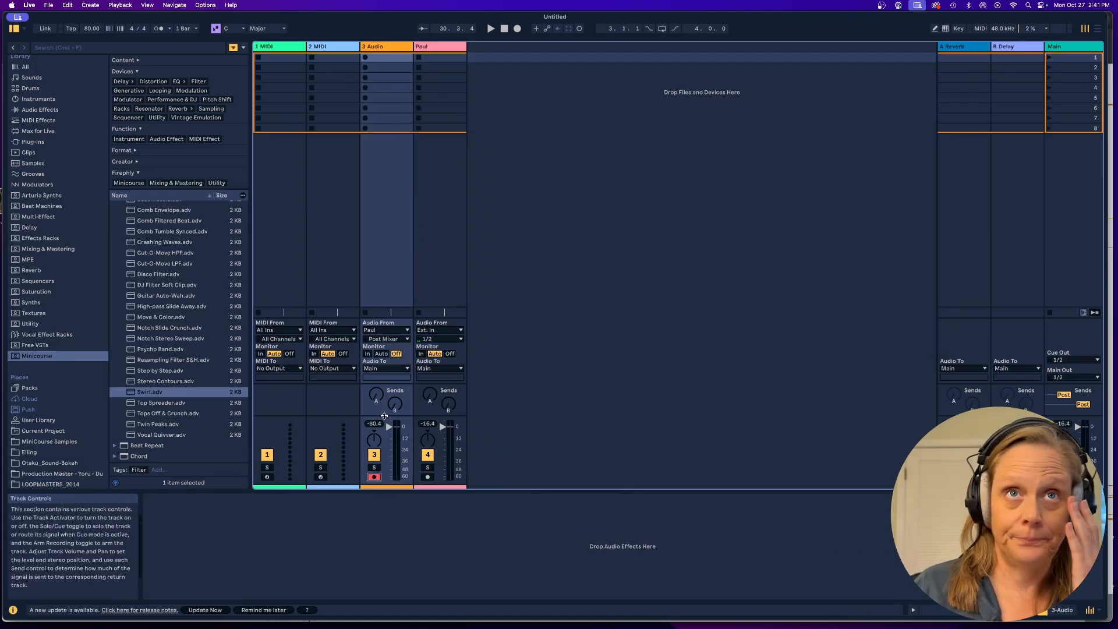
{"action": "left_click", "coordinate": [395, 47]}
{"action": "left_click", "coordinate": [426, 48]}
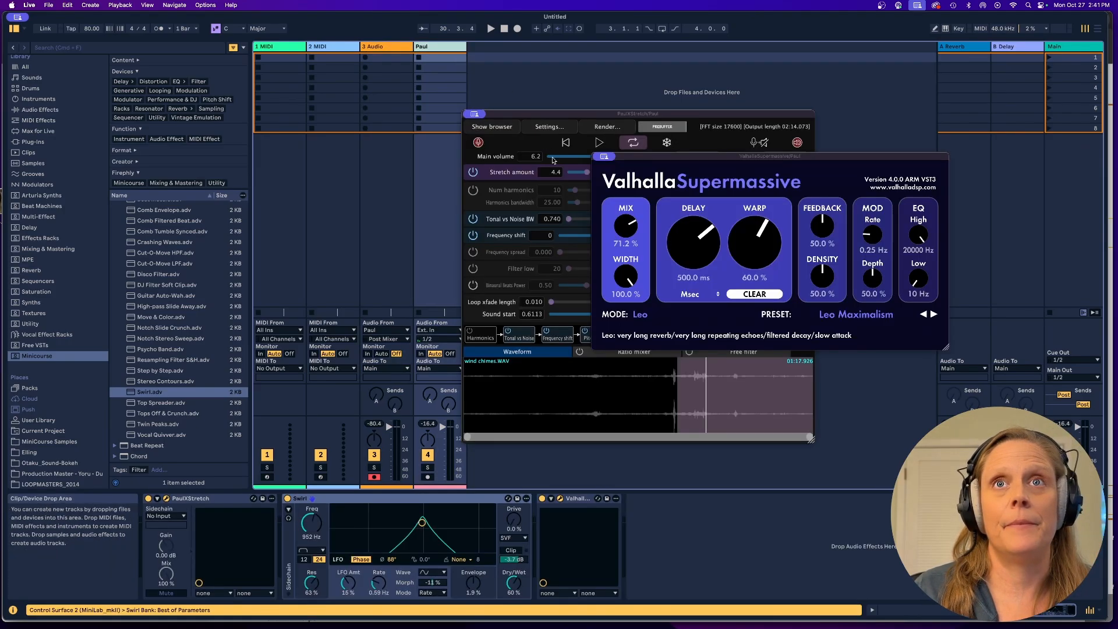
{"action": "left_click", "coordinate": [598, 144]}
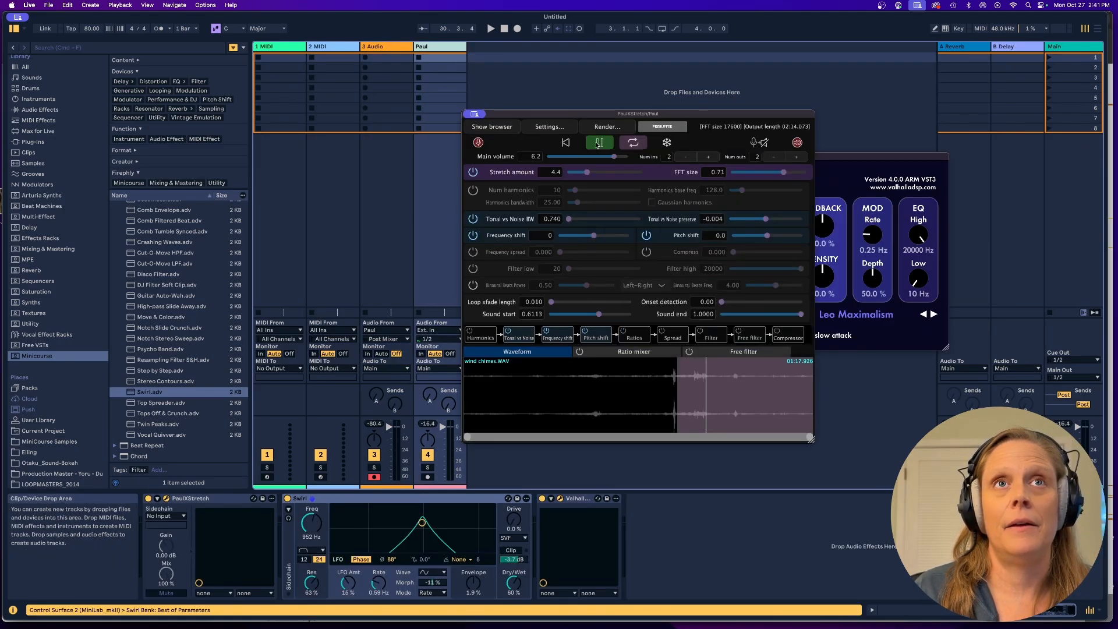
{"action": "left_click", "coordinate": [365, 58]}
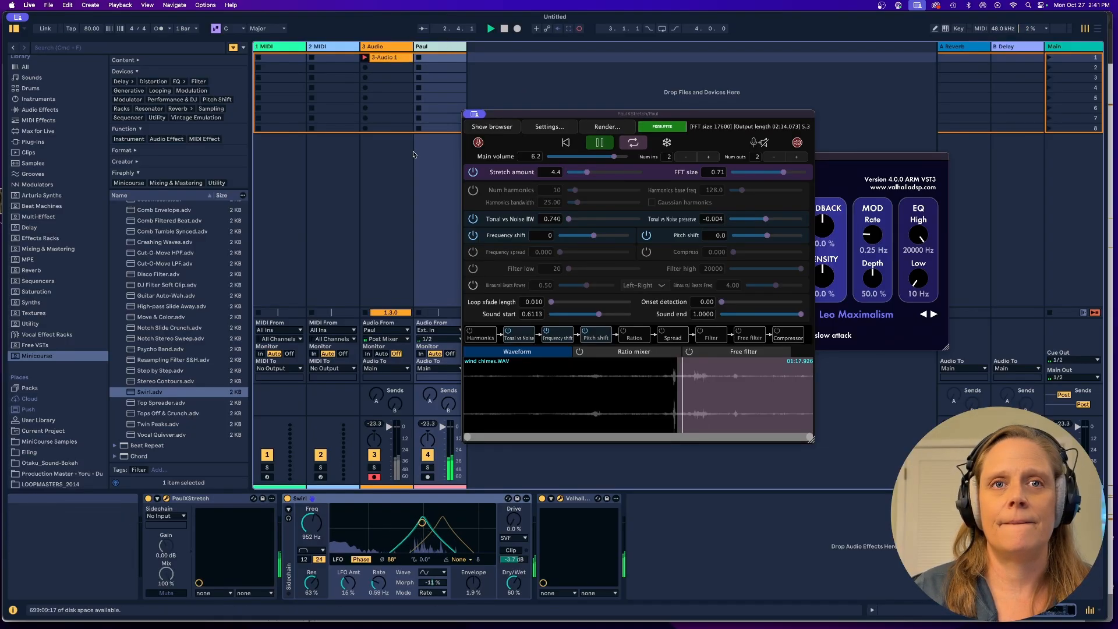
- Open the clip being recorded, lower the Paul track's volume to -51.0 dB, and stop recording the clip
{"action": "left_click", "coordinate": [387, 57]}
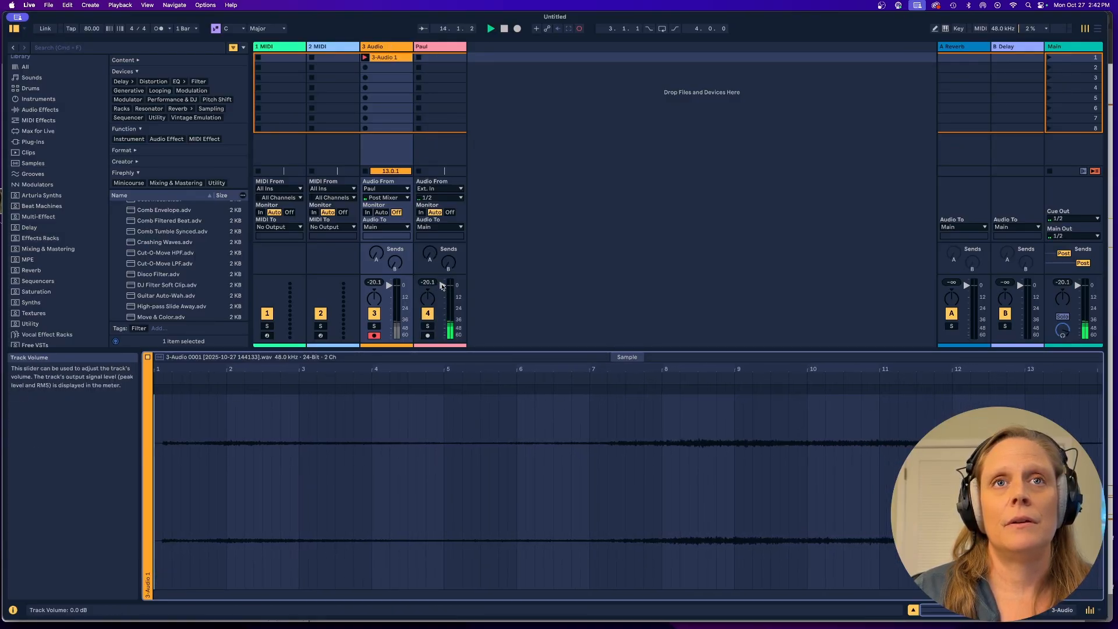
{"action": "left_click_drag", "start_coordinate": [442, 287], "coordinate": [443, 331]}
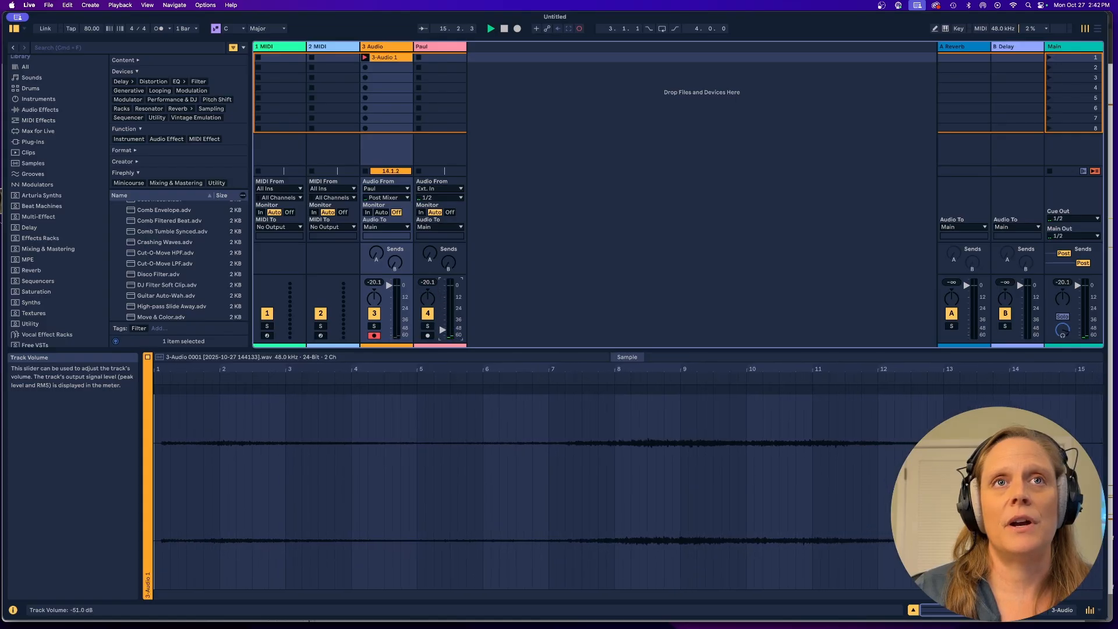
{"action": "left_click", "coordinate": [389, 58]}
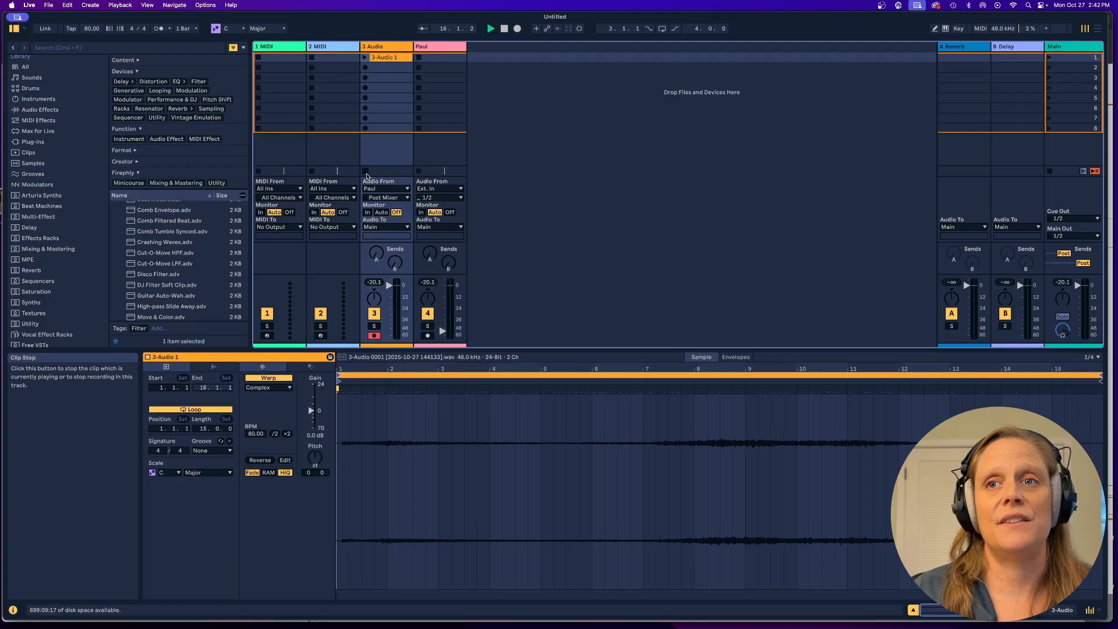
- Mute the Paul track and play back the recorded clip on the 3 Audio track briefly before stopping it
{"action": "double_click", "coordinate": [389, 61]}
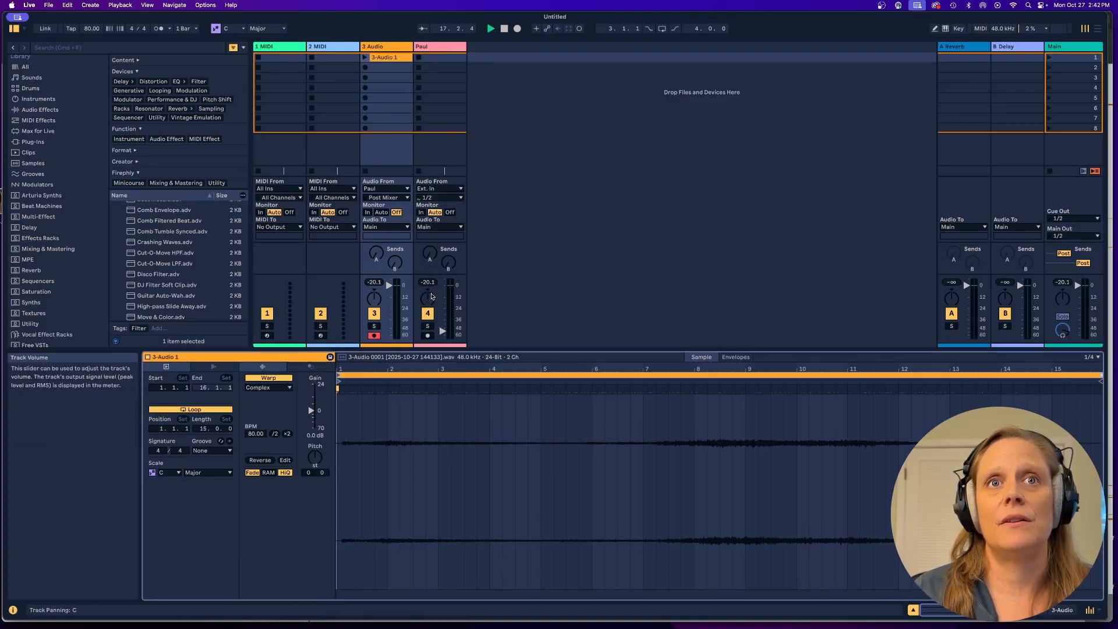
{"action": "left_click", "coordinate": [365, 58]}
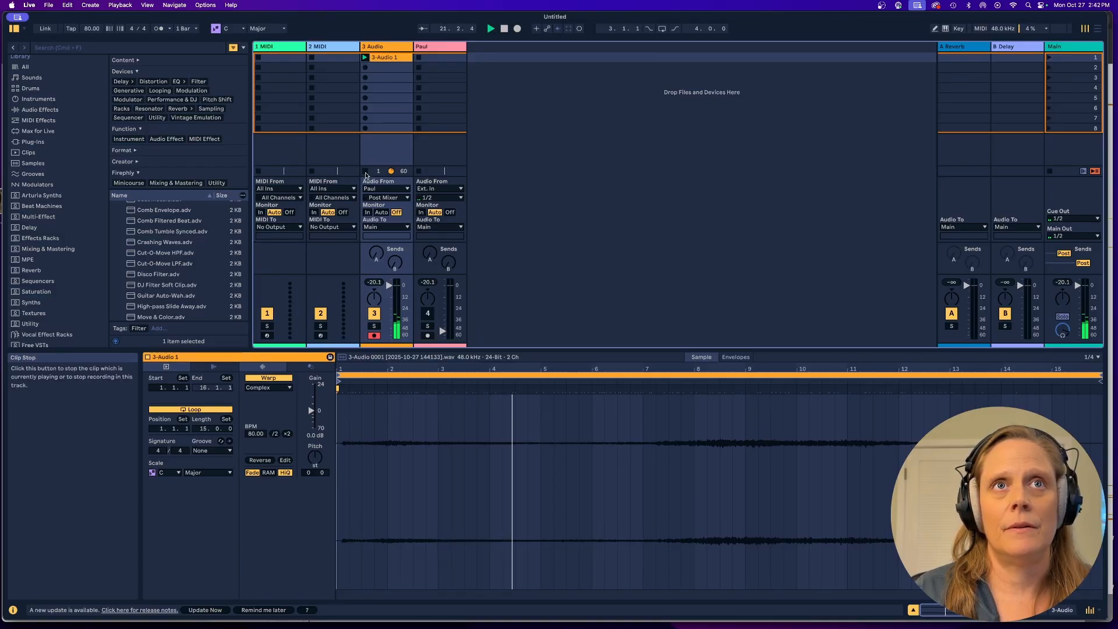
{"action": "left_click", "coordinate": [366, 172]}
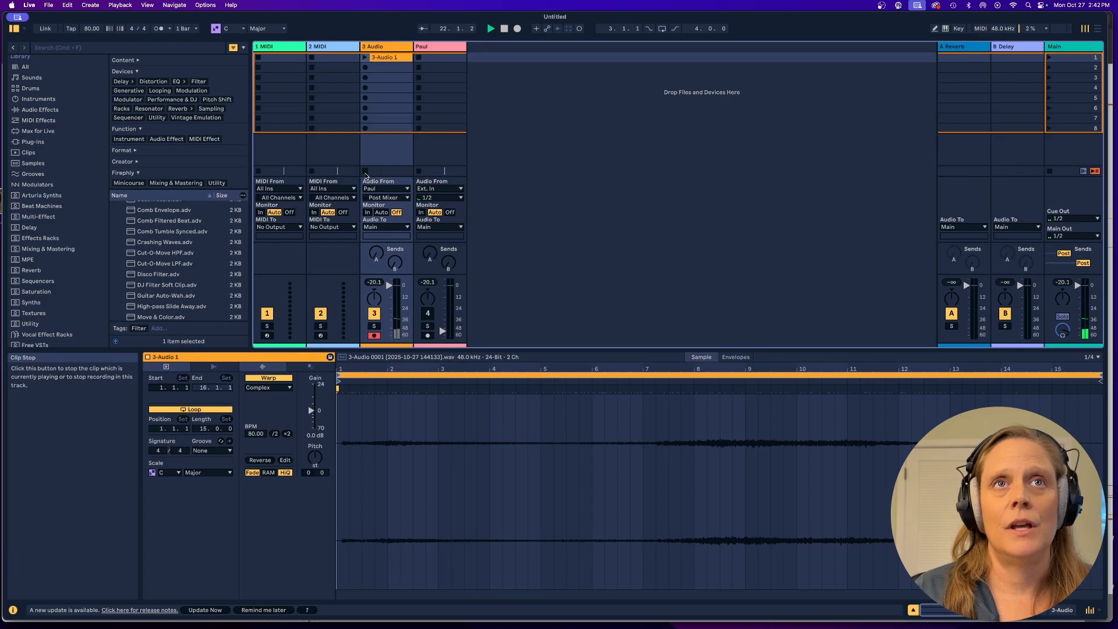
- Pause PaulXStretch and load Sequence-Fractal G 80bpm.wav from the MiniCourse Samples folder into it
{"action": "left_click", "coordinate": [433, 51]}
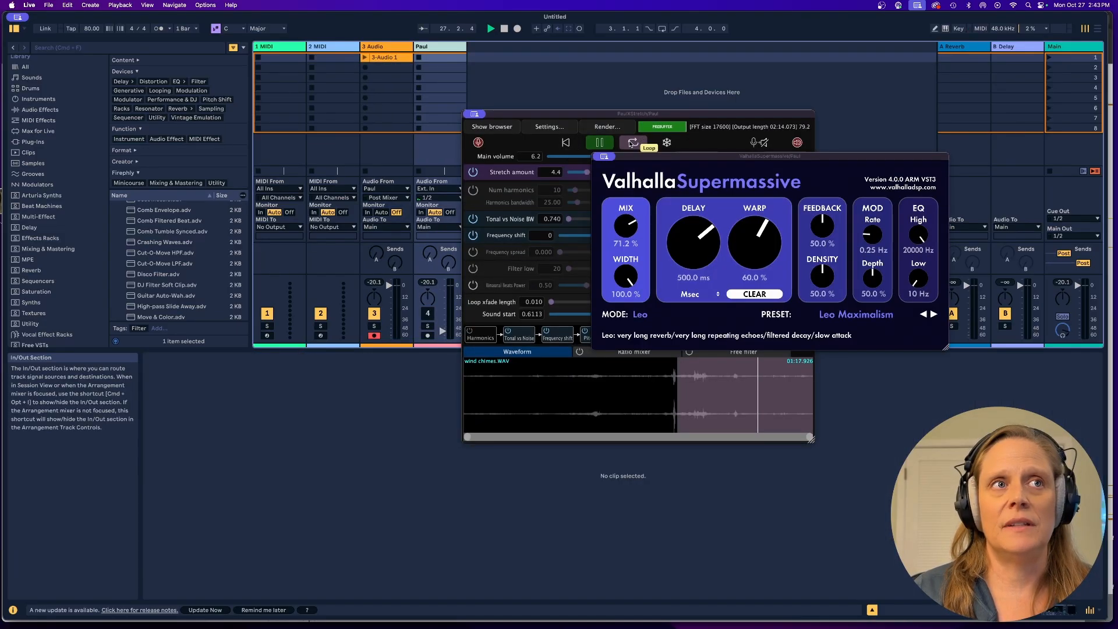
{"action": "left_click", "coordinate": [600, 143]}
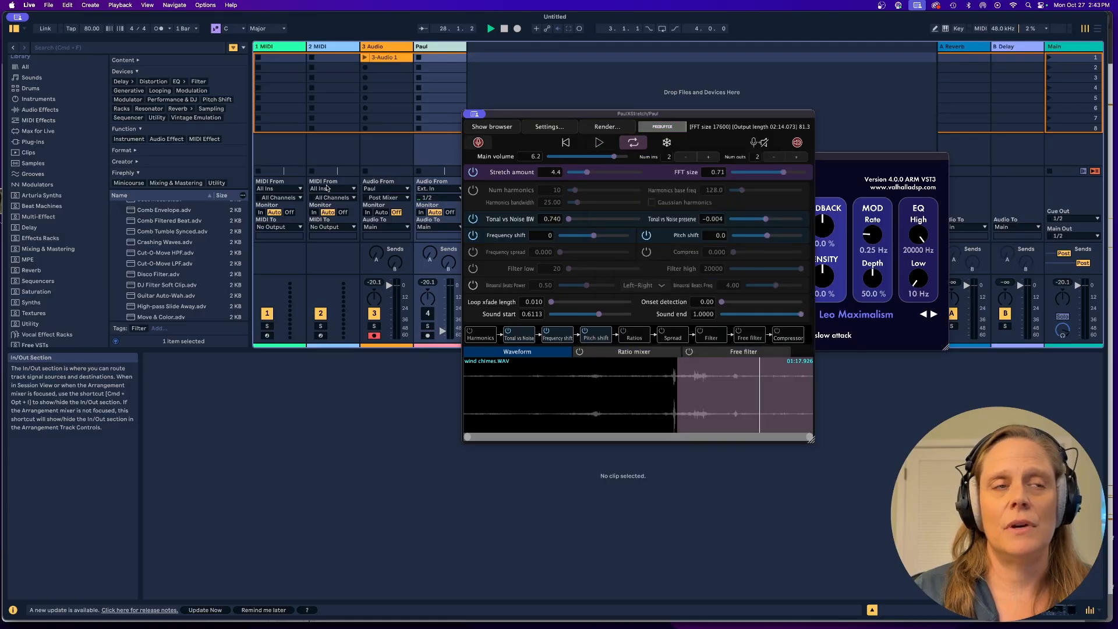
{"action": "scroll", "coordinate": [57, 295], "scroll_direction": "down", "scroll_amount": 5}
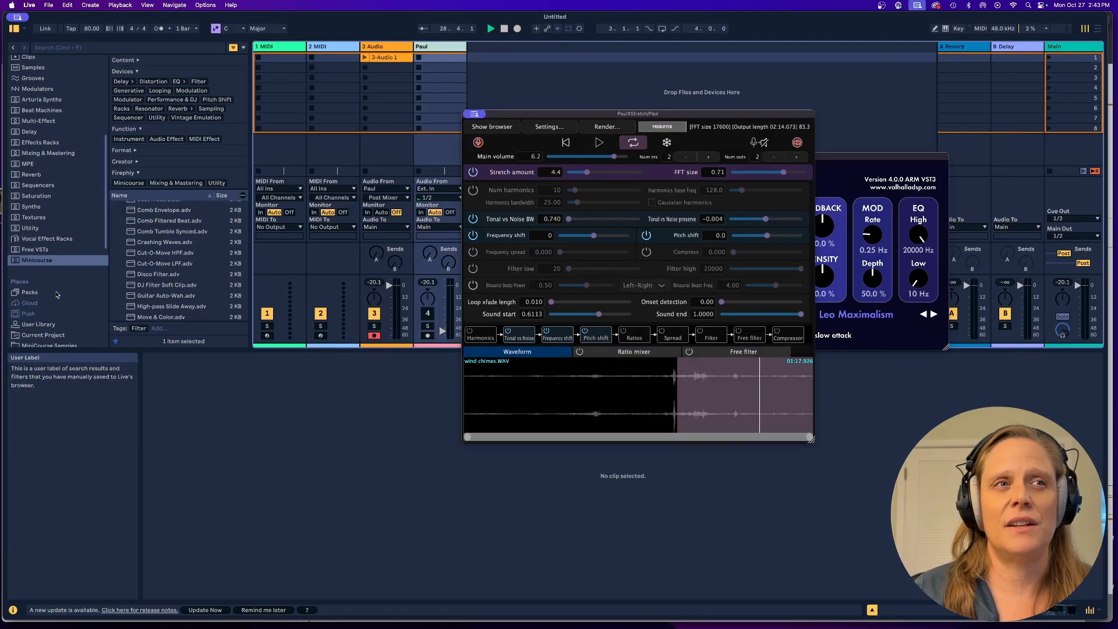
{"action": "scroll", "coordinate": [57, 295], "scroll_direction": "down", "scroll_amount": 3}
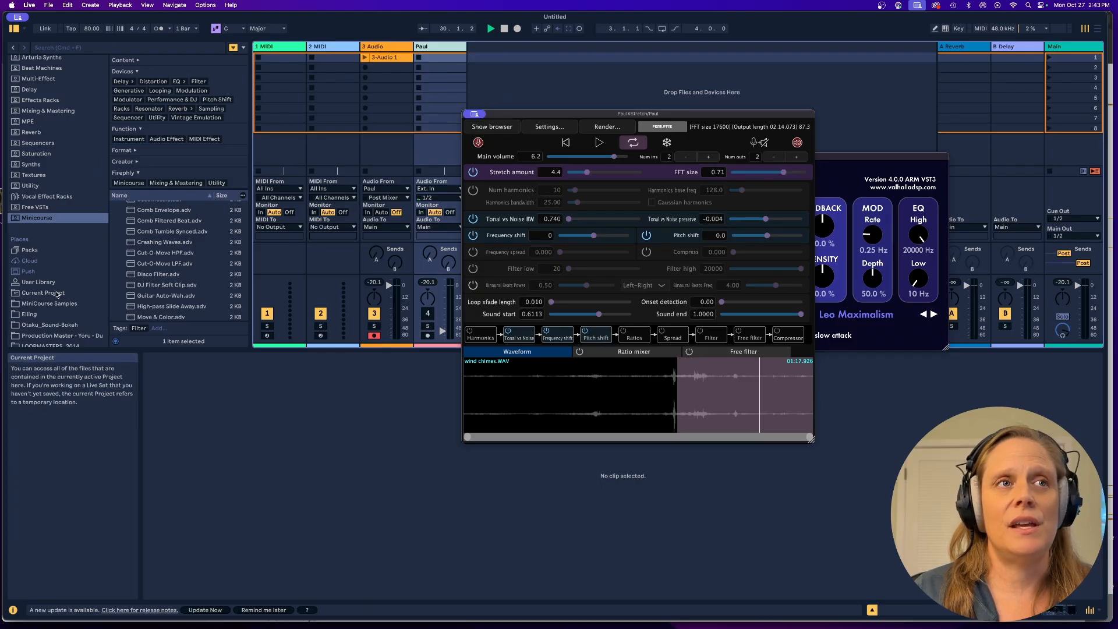
{"action": "scroll", "coordinate": [57, 294], "scroll_direction": "down", "scroll_amount": 2}
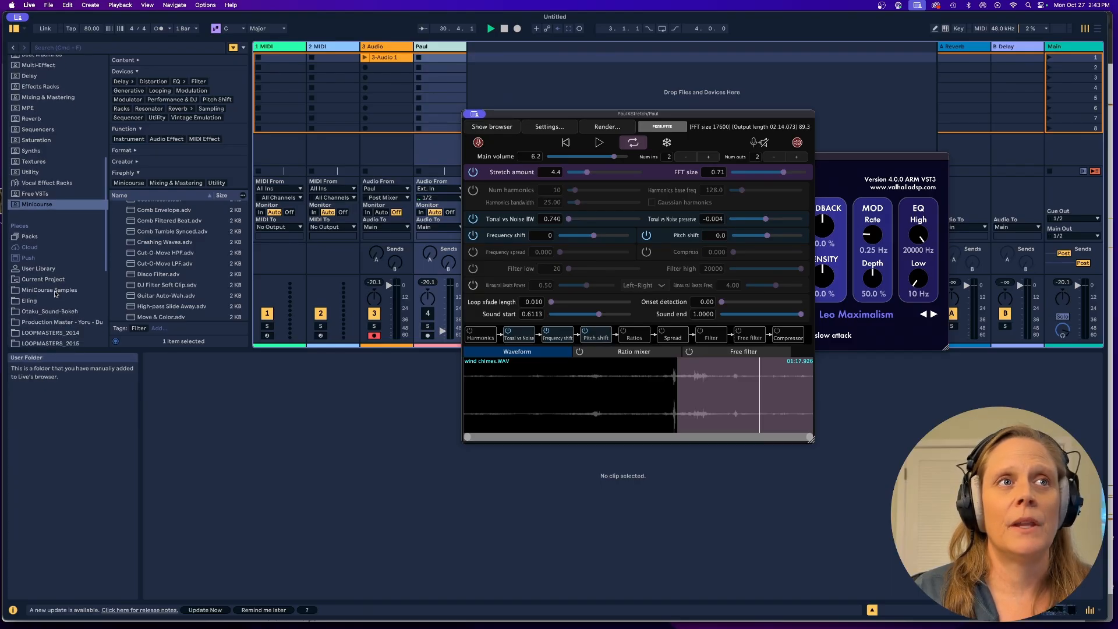
{"action": "left_click", "coordinate": [50, 291]}
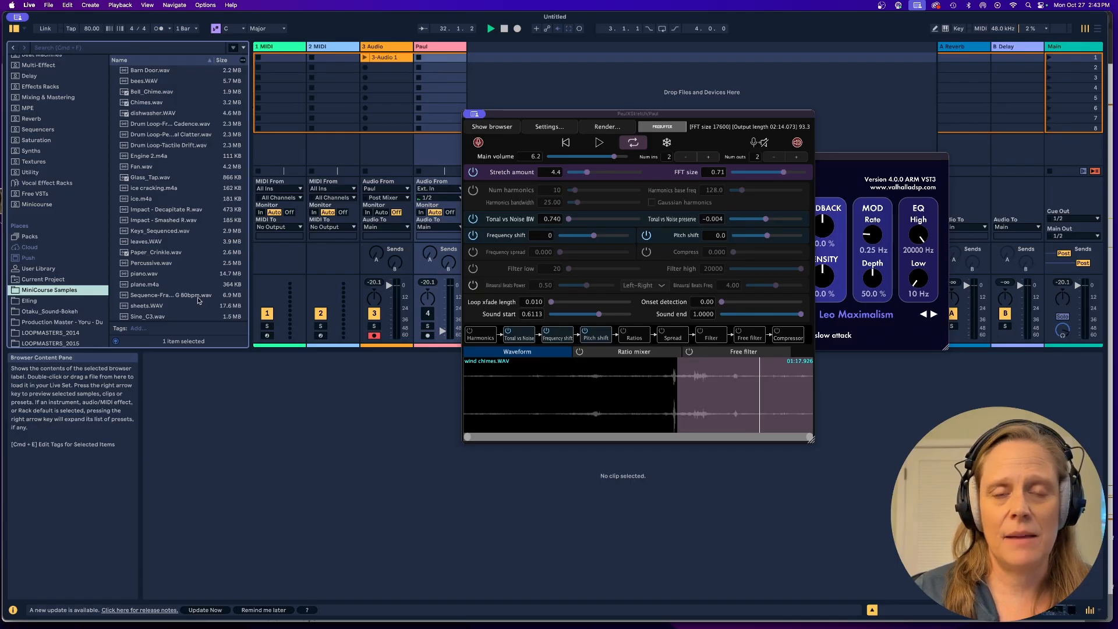
{"action": "left_click", "coordinate": [169, 298]}
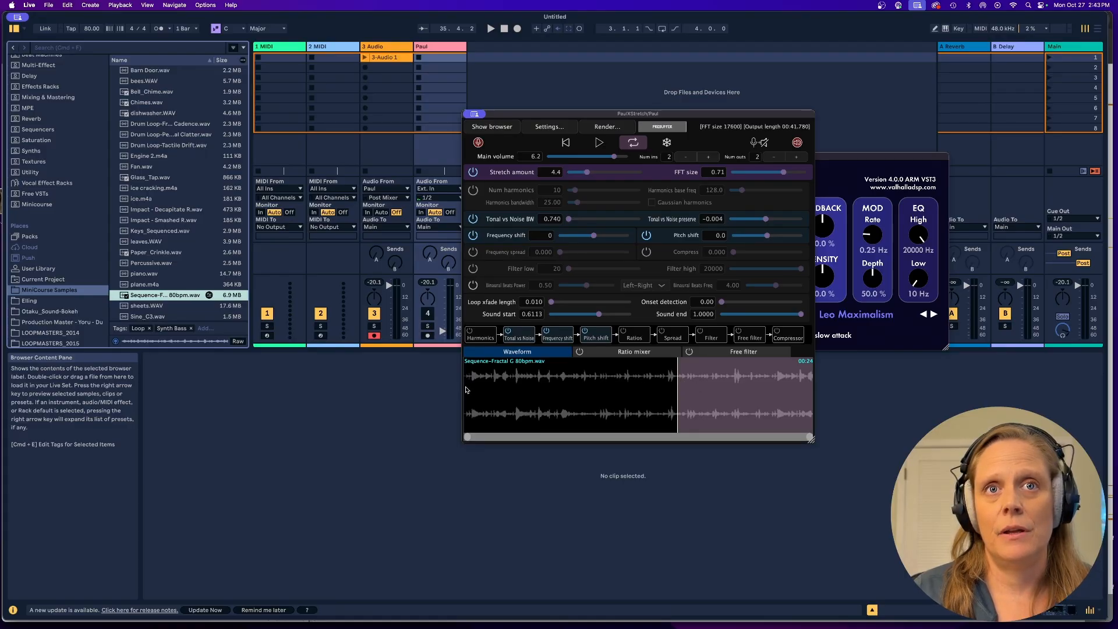
- Select the PaulXStretch waveform from 0.0050 to 1.0000, disarm the 3 Audio track, and start playback
{"action": "left_click_drag", "start_coordinate": [466, 390], "coordinate": [822, 411]}
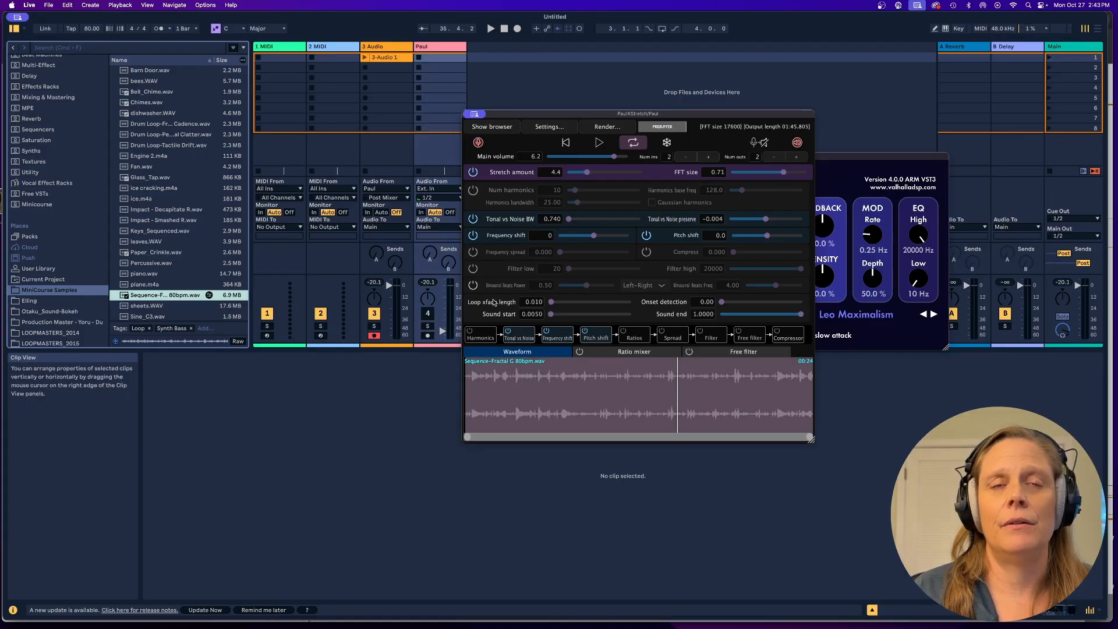
{"action": "left_click", "coordinate": [375, 336]}
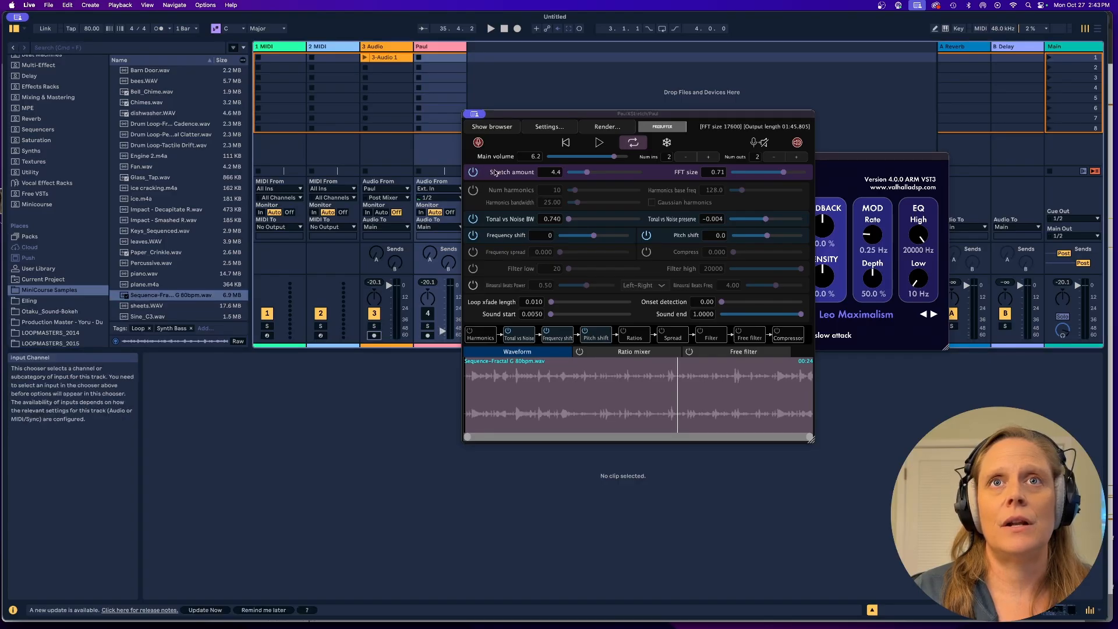
{"action": "key", "text": "space"}
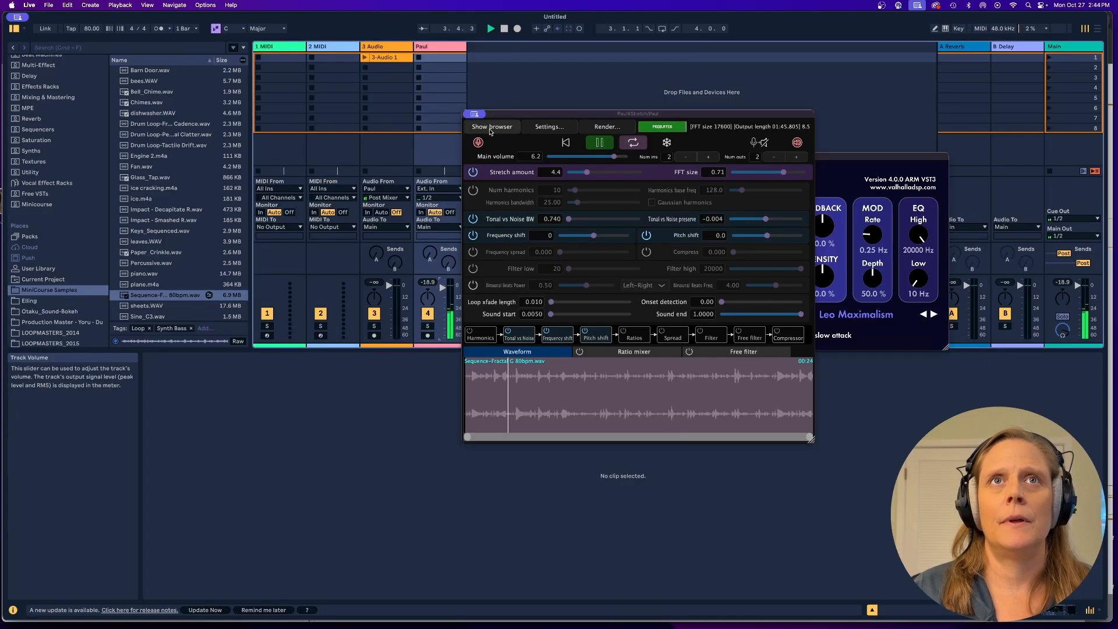
- Show the Paul track's devices, turn off the Swirl filter, and restart the Live transport
{"action": "left_click", "coordinate": [443, 50]}
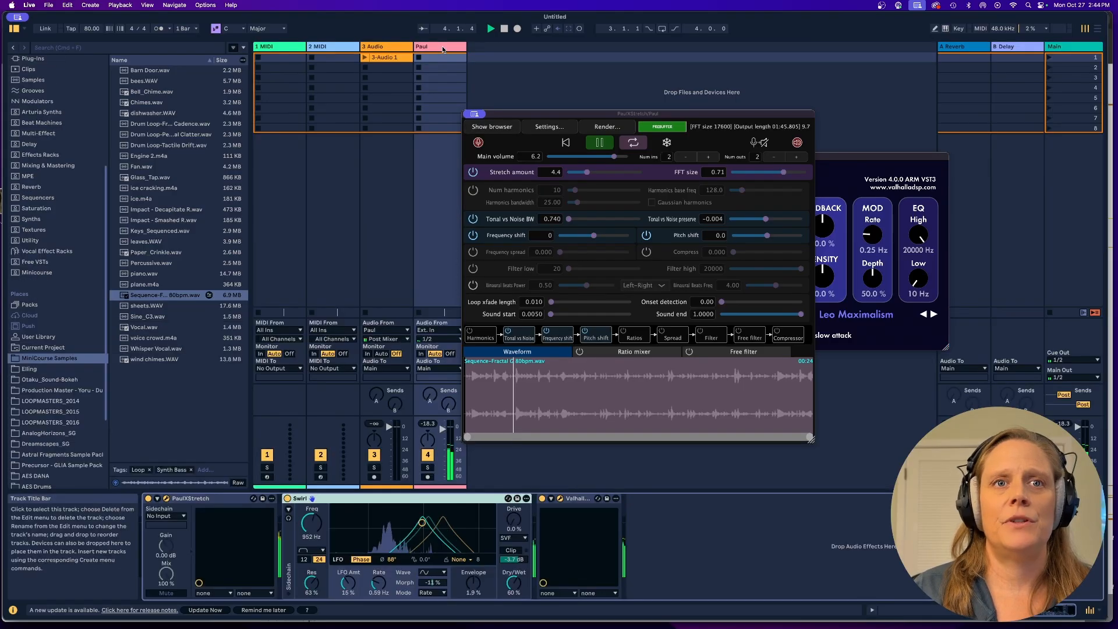
{"action": "left_click", "coordinate": [287, 498]}
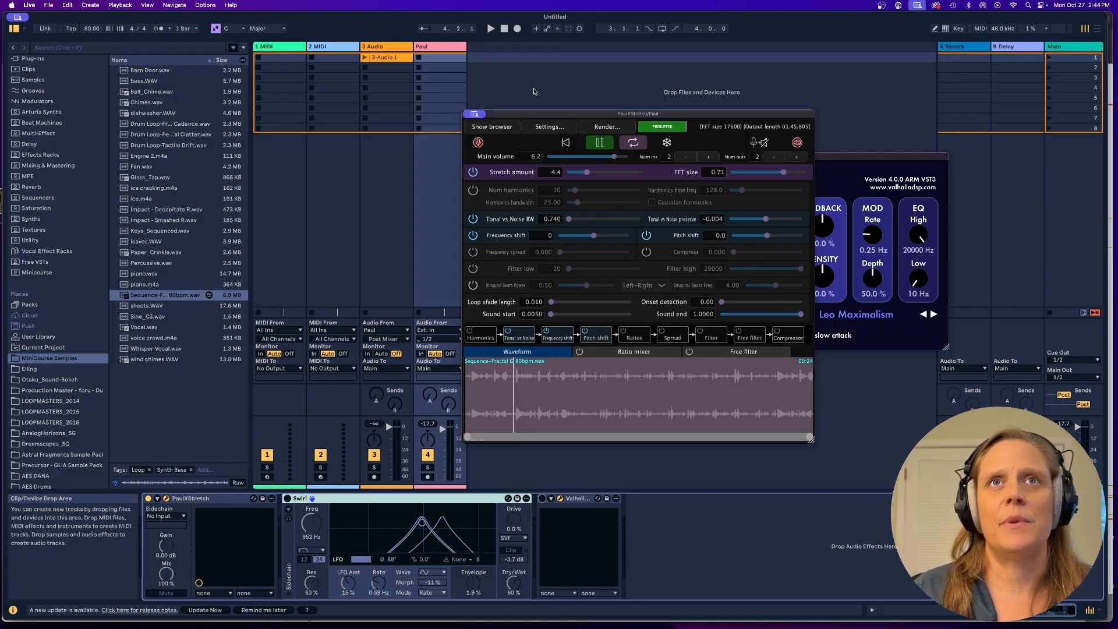
{"action": "left_click", "coordinate": [491, 29]}
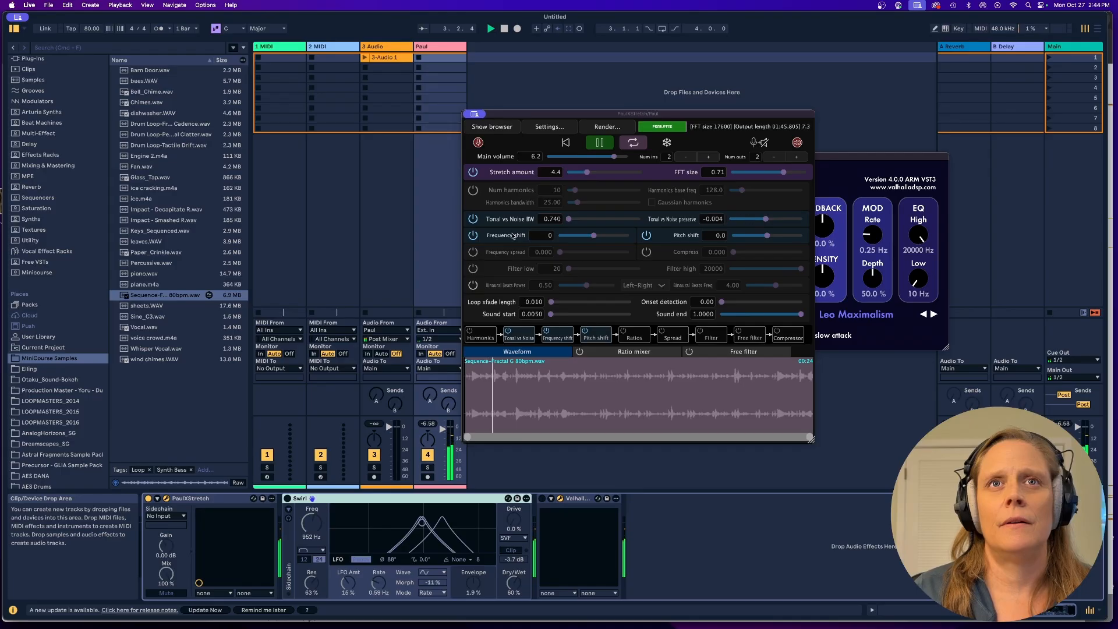
- Turn off PaulXStretch's Frequency shift and Tonal vs Noise modules, comparing the sound with Tonal vs Noise on and off
{"action": "left_click", "coordinate": [473, 235]}
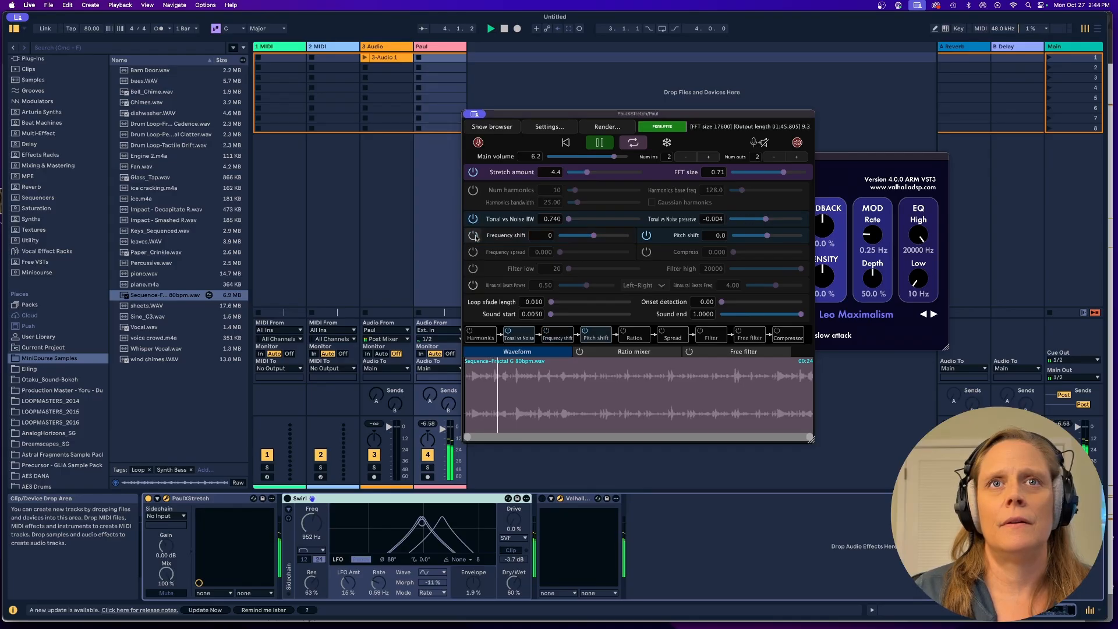
{"action": "left_click", "coordinate": [473, 219]}
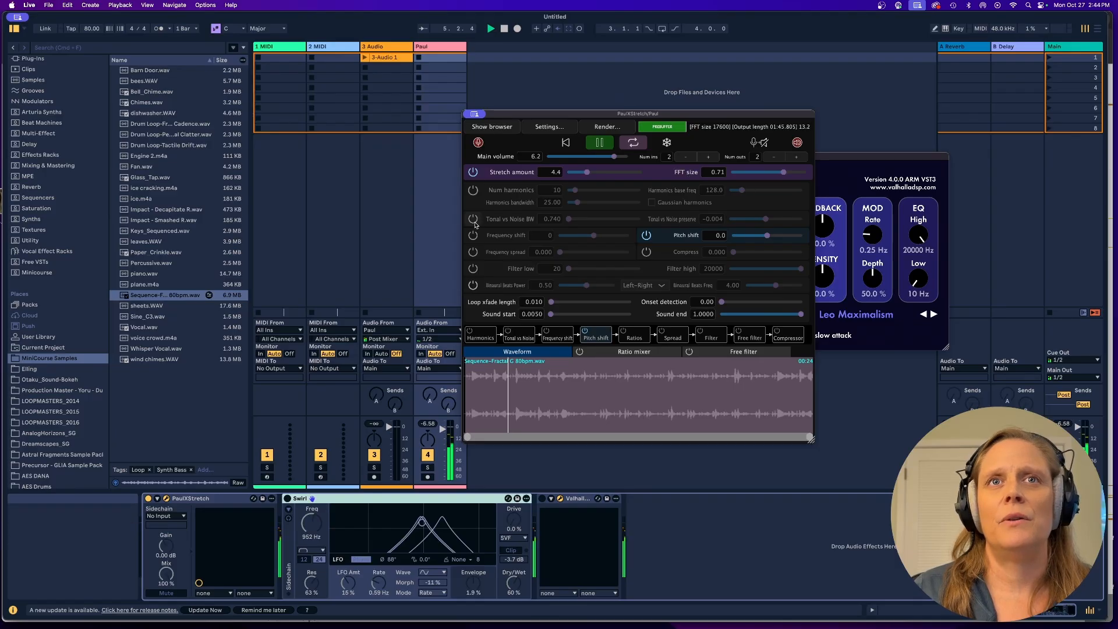
{"action": "left_click", "coordinate": [473, 219]}
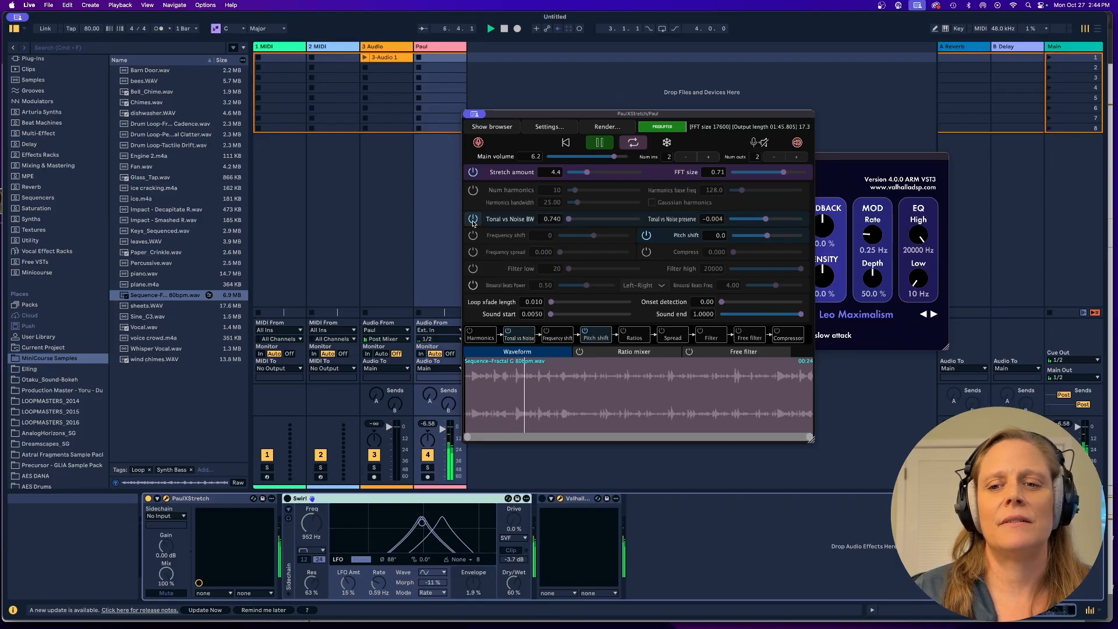
{"action": "left_click", "coordinate": [473, 219]}
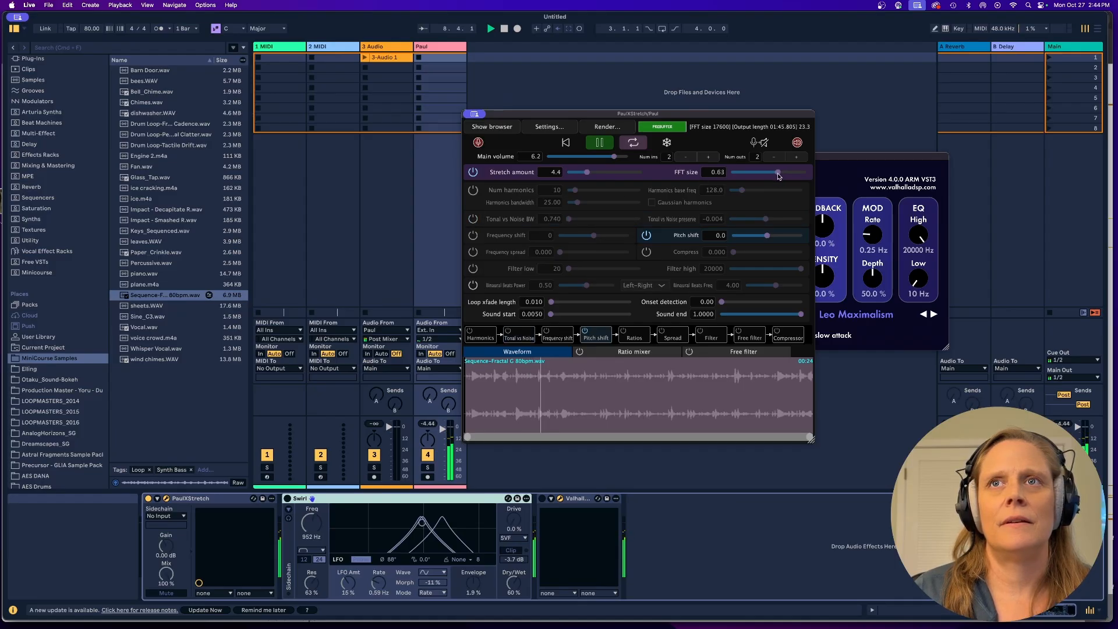
- Try PaulXStretch FFT sizes of 0.45, 0.29 and 0.56 during playback, and set the FFT size to 0.83
{"action": "left_click_drag", "start_coordinate": [778, 174], "coordinate": [772, 177]}
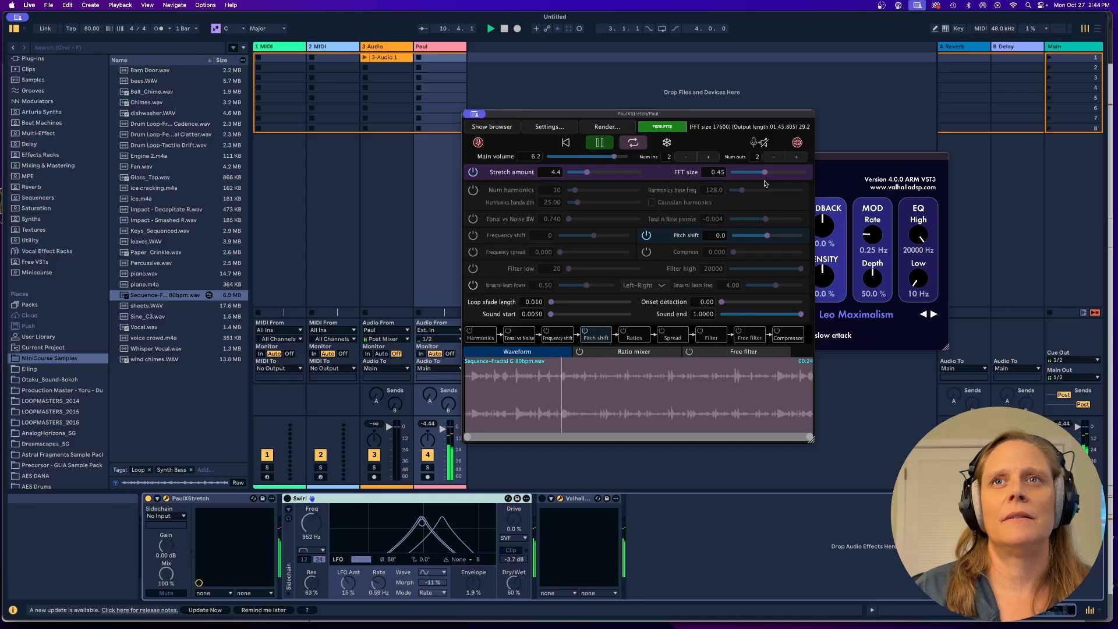
{"action": "left_click_drag", "start_coordinate": [765, 184], "coordinate": [763, 184]}
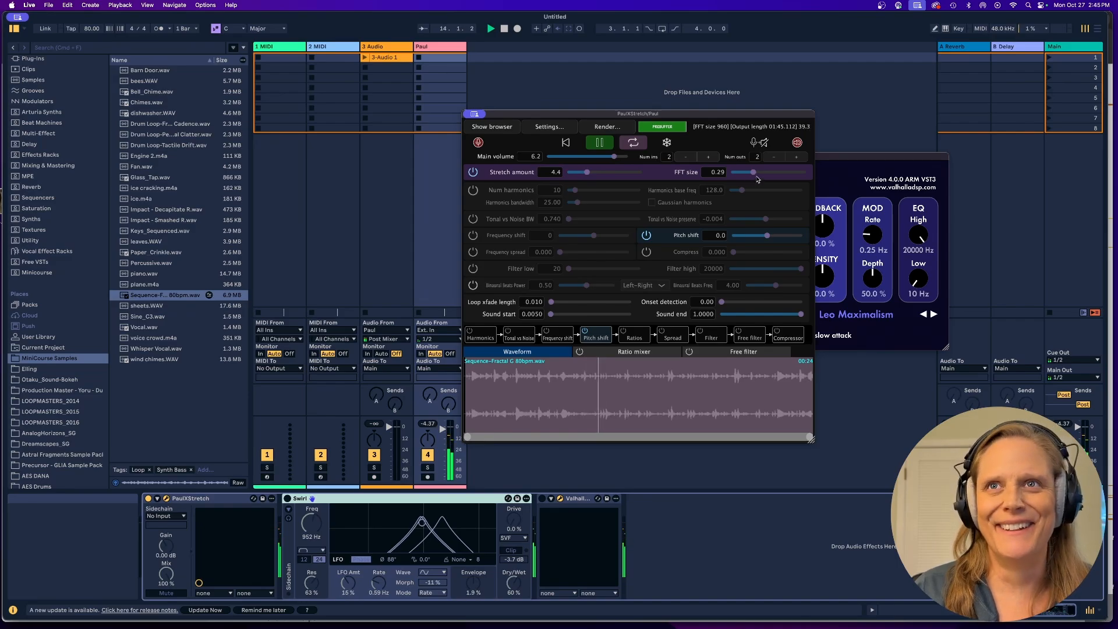
{"action": "left_click_drag", "start_coordinate": [755, 174], "coordinate": [773, 174]}
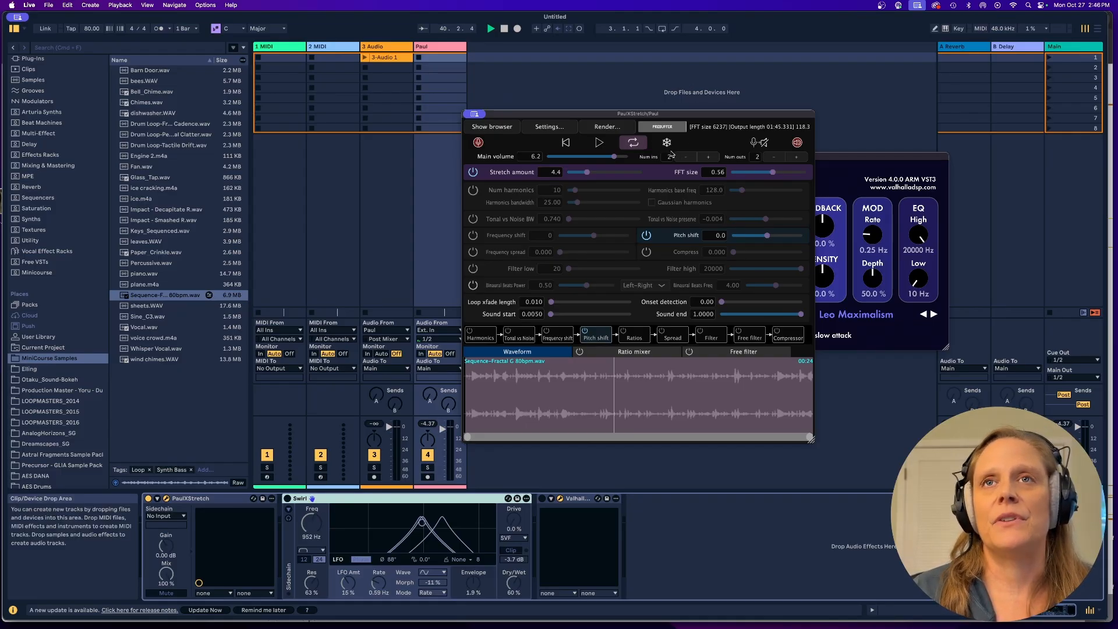
{"action": "left_click", "coordinate": [600, 144]}
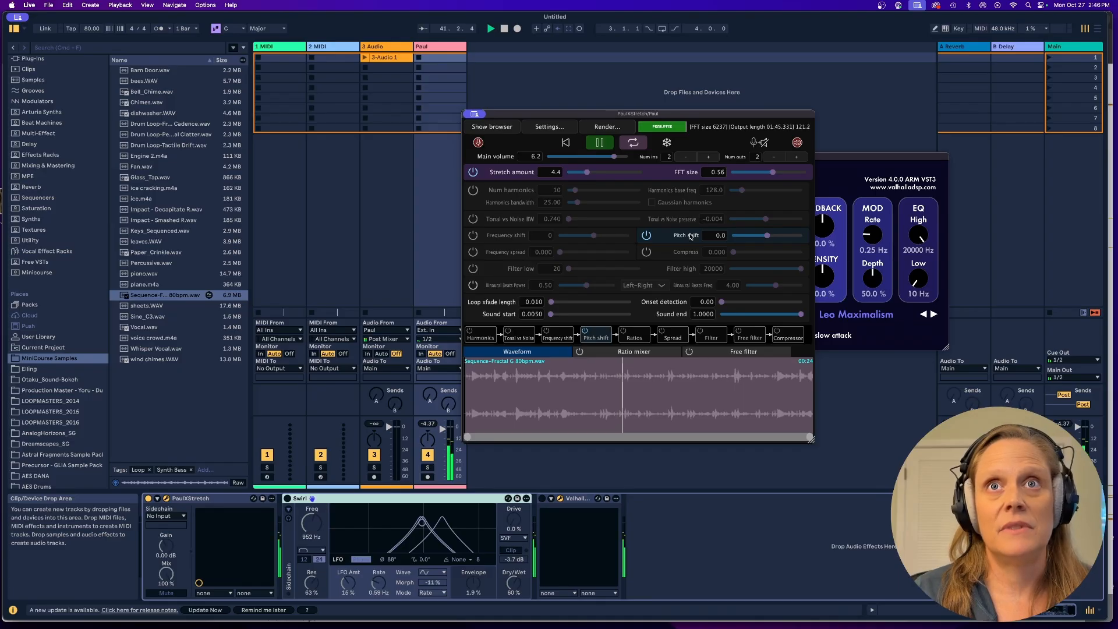
{"action": "left_click_drag", "start_coordinate": [773, 173], "coordinate": [793, 177]}
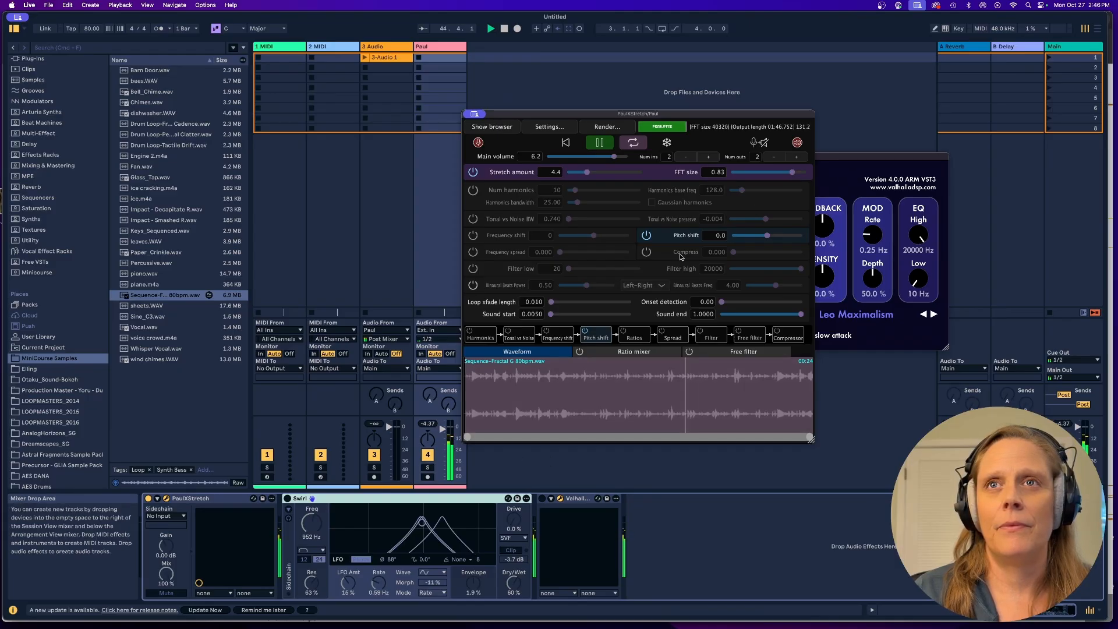
- Turn Tonal vs Noise back on, set its preserve amount to 0.148, and pause PaulXStretch
{"action": "left_click", "coordinate": [473, 220]}
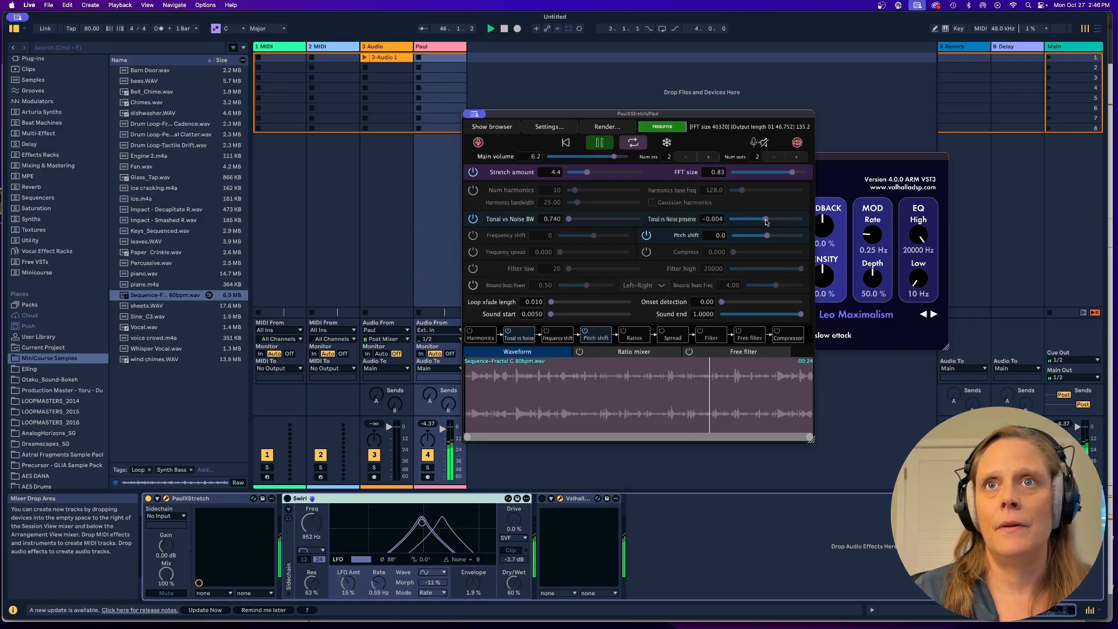
{"action": "left_click_drag", "start_coordinate": [766, 222], "coordinate": [771, 222]}
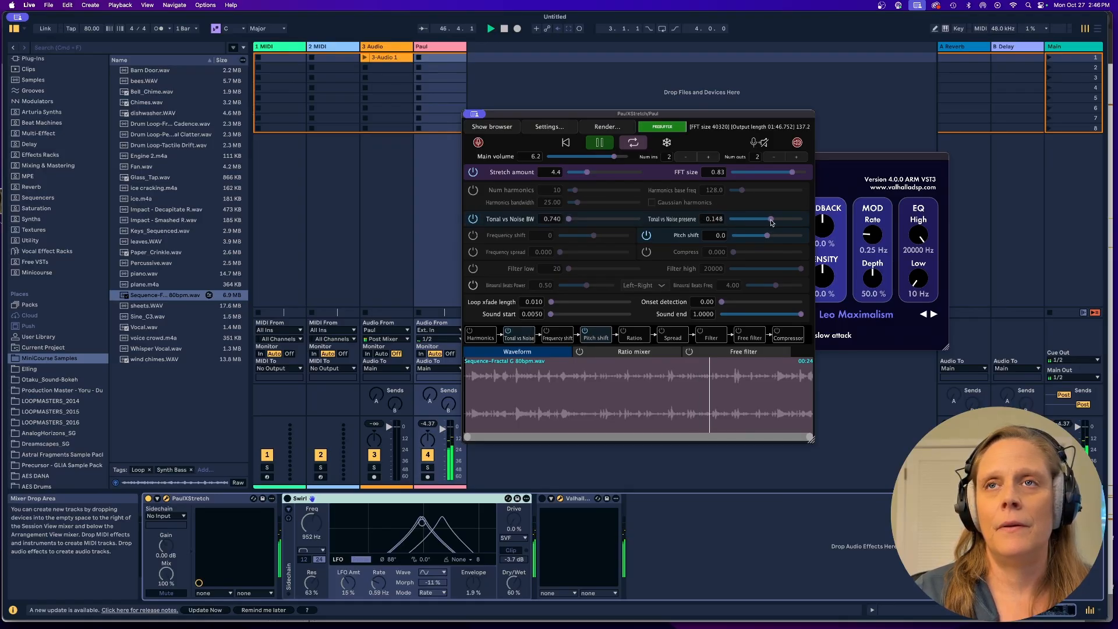
{"action": "key", "text": "space"}
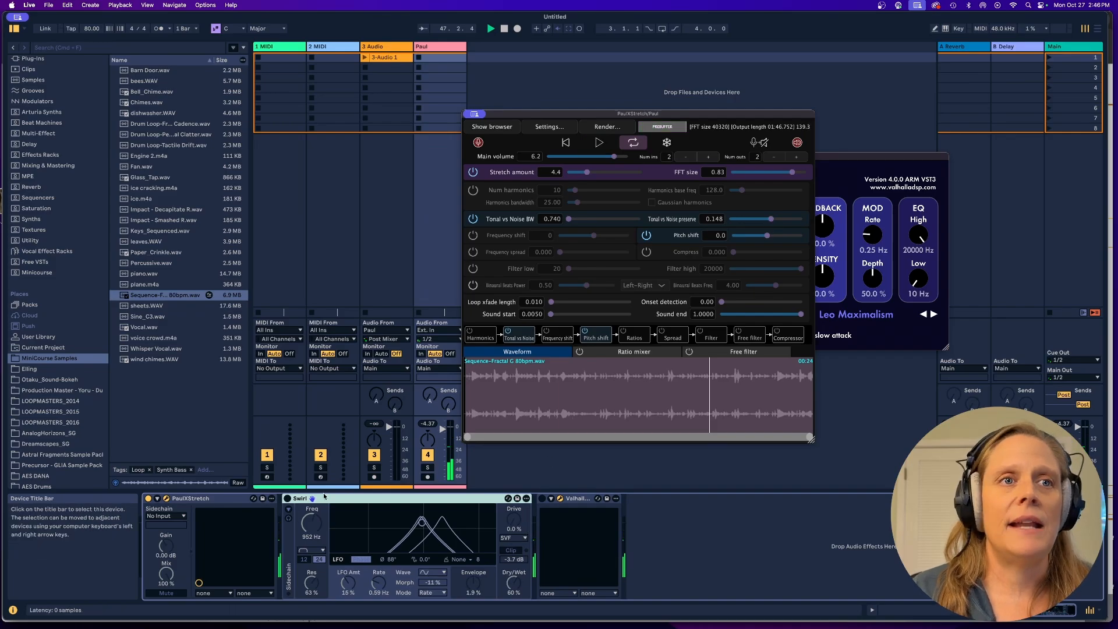
- Add Magic Dice from the Free VSTs collection to the end of the Paul track's device chain and stop the transport
{"action": "left_click", "coordinate": [43, 272]}
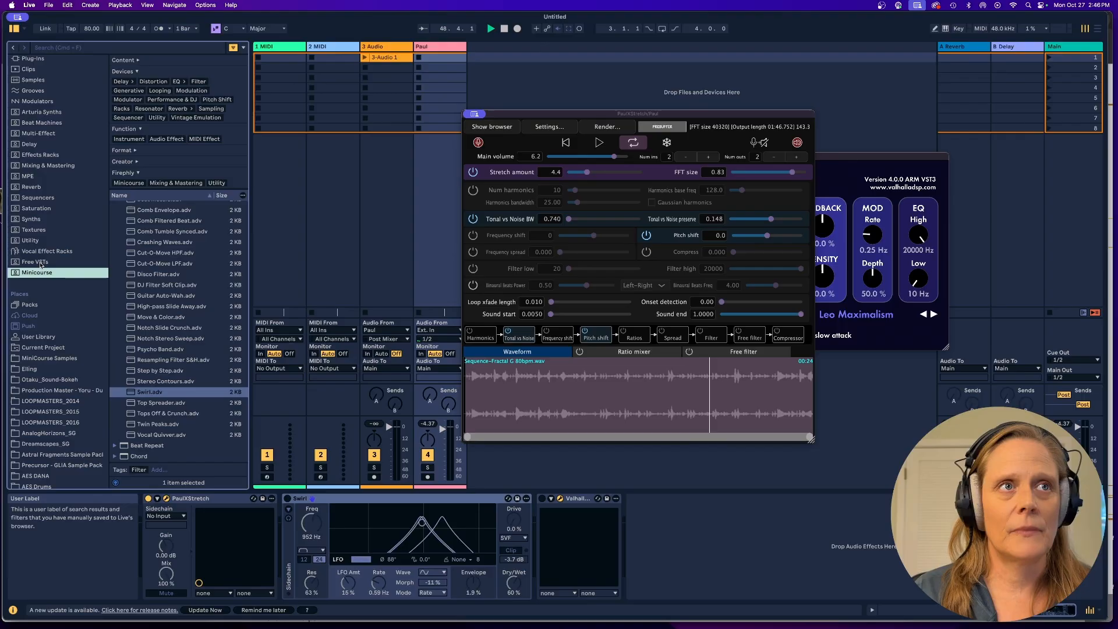
{"action": "left_click", "coordinate": [38, 262]}
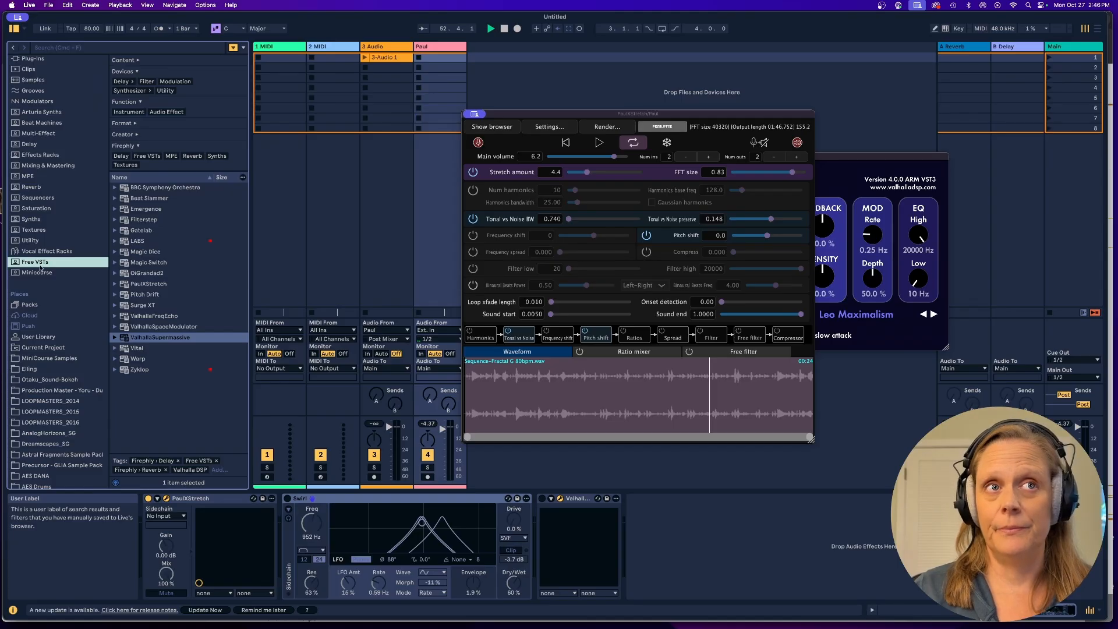
{"action": "left_click", "coordinate": [143, 254]}
{"action": "left_click_drag", "start_coordinate": [143, 253], "coordinate": [661, 531]}
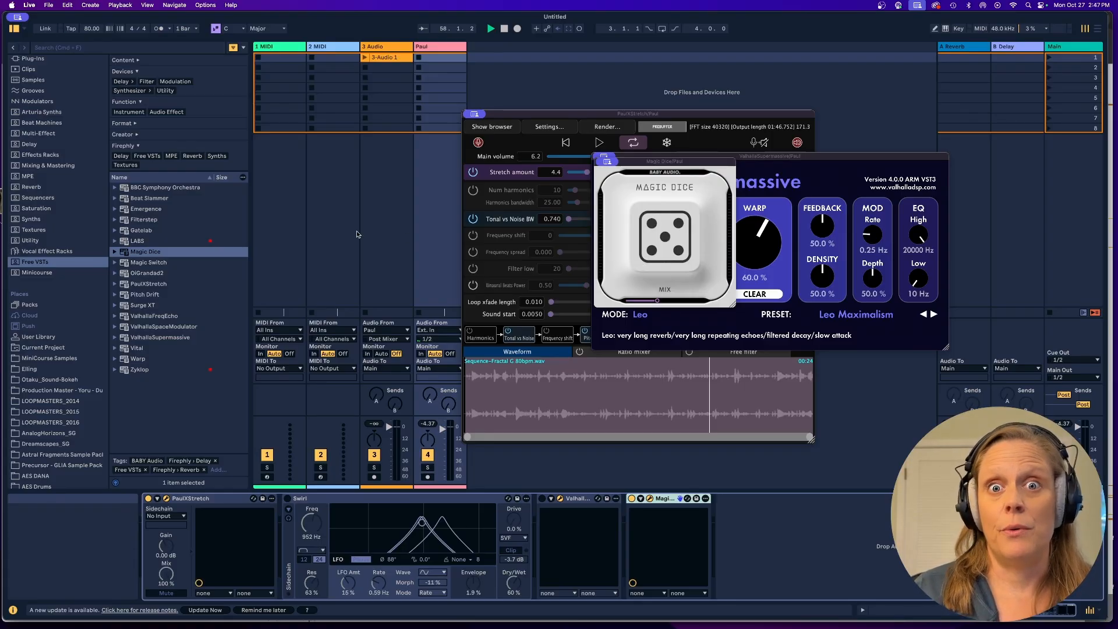
{"action": "left_click", "coordinate": [661, 250]}
{"action": "key", "text": "space"}
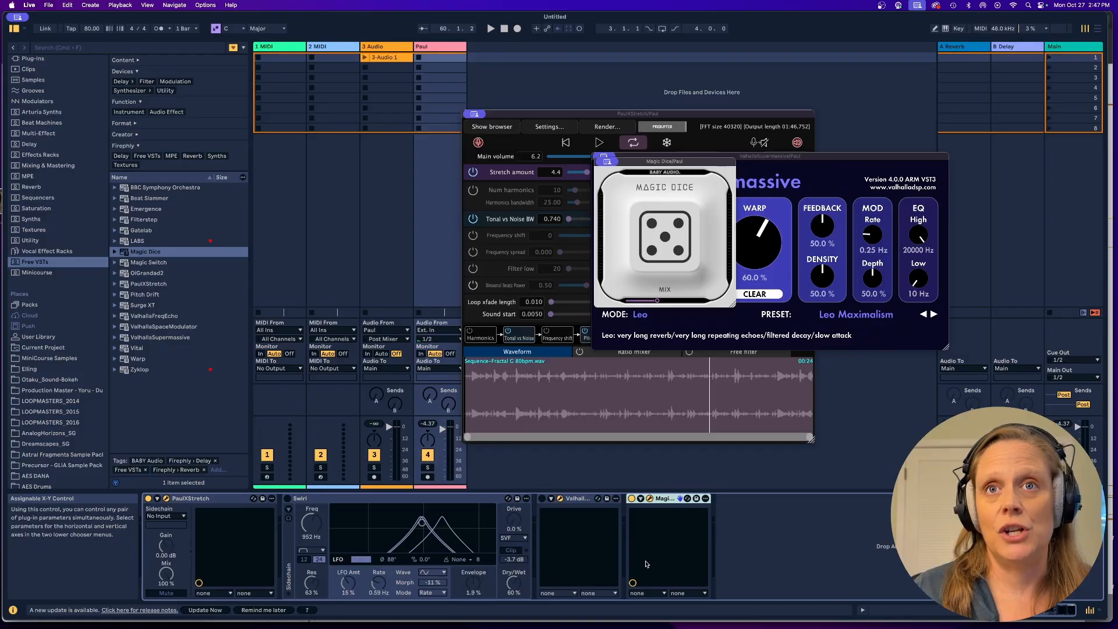
- Play the stretched sample through Magic Dice, try a higher mix, and set its mix slightly above halfway
{"action": "left_click", "coordinate": [599, 143]}
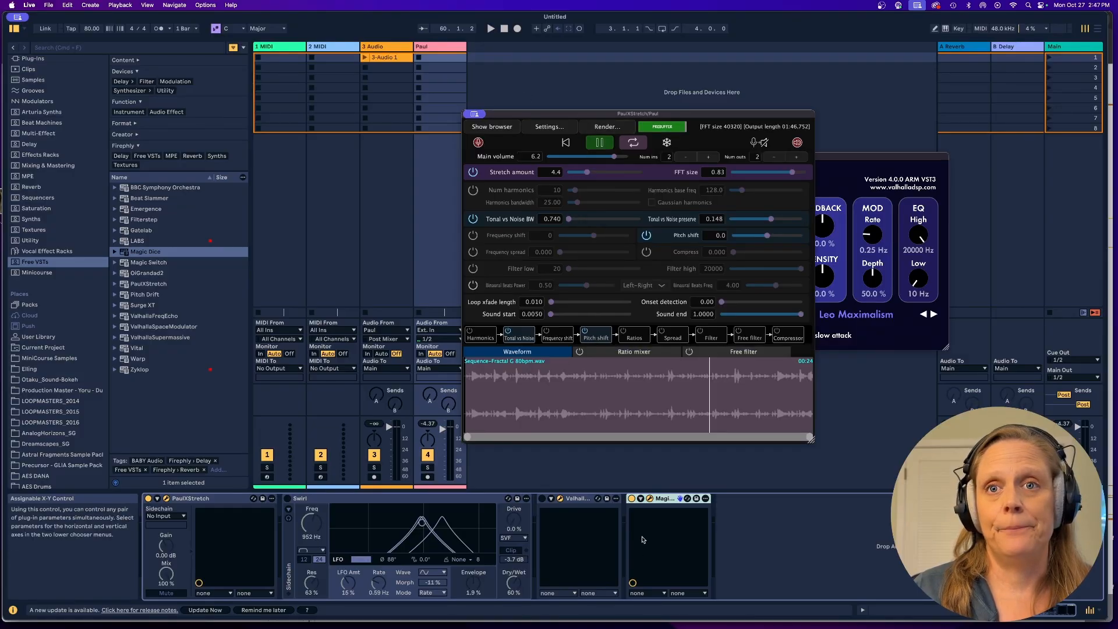
{"action": "left_click", "coordinate": [650, 499]}
{"action": "left_click", "coordinate": [650, 499]}
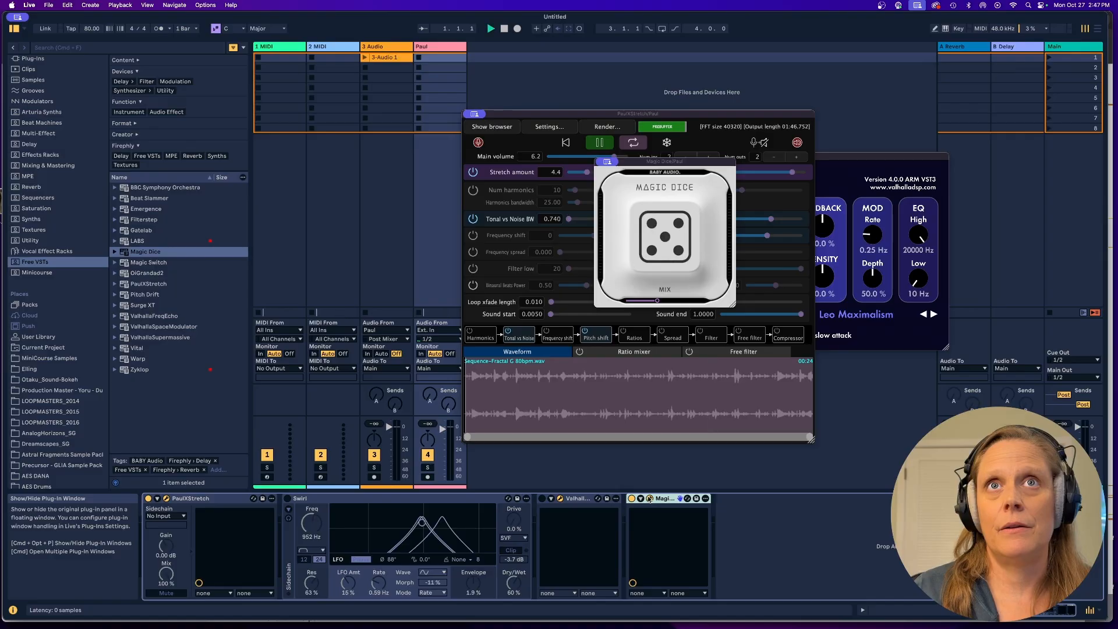
{"action": "key", "text": "space"}
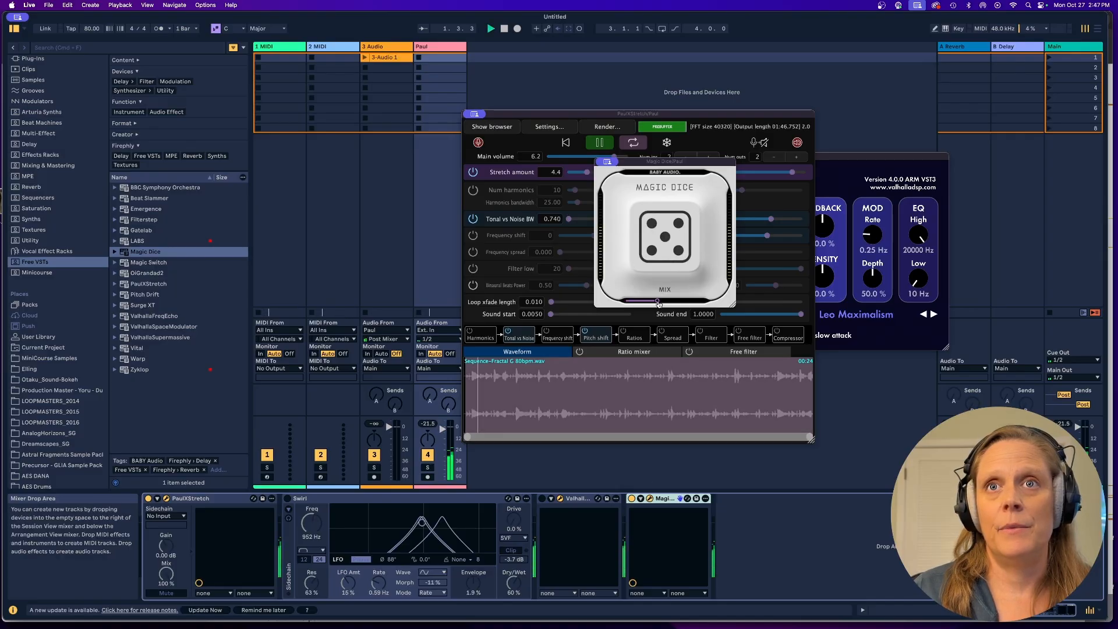
{"action": "left_click_drag", "start_coordinate": [658, 301], "coordinate": [689, 304]}
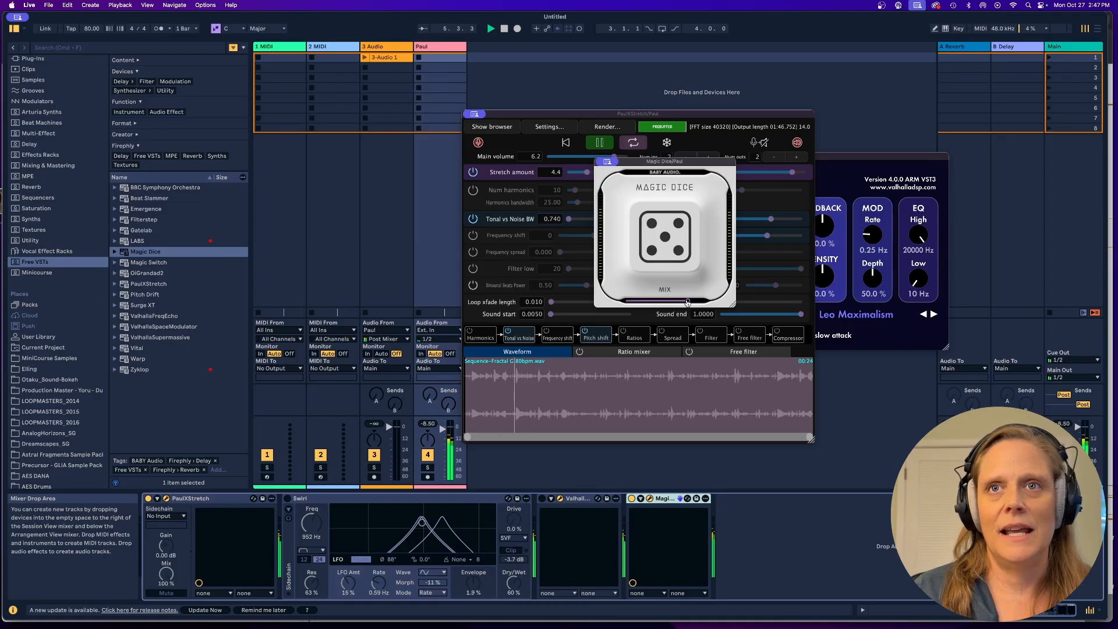
{"action": "left_click_drag", "start_coordinate": [685, 303], "coordinate": [669, 305]}
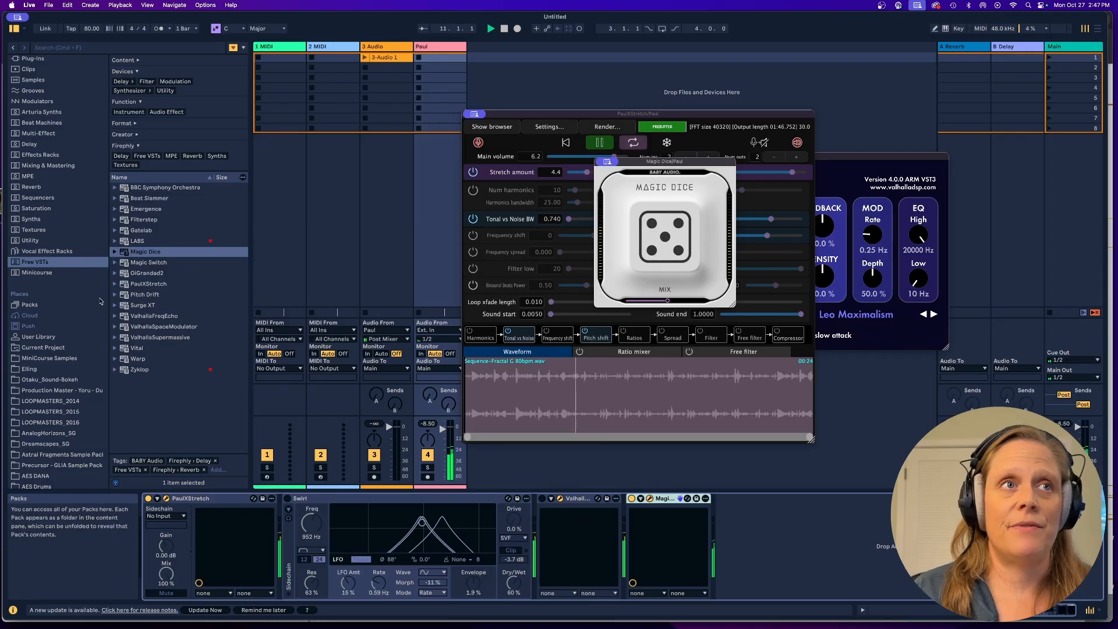
- Insert the Dotted Eighth Note Delay preset from the Minicourse collection between ValhallaSupermassive and Magic Dice
{"action": "left_click", "coordinate": [38, 272]}
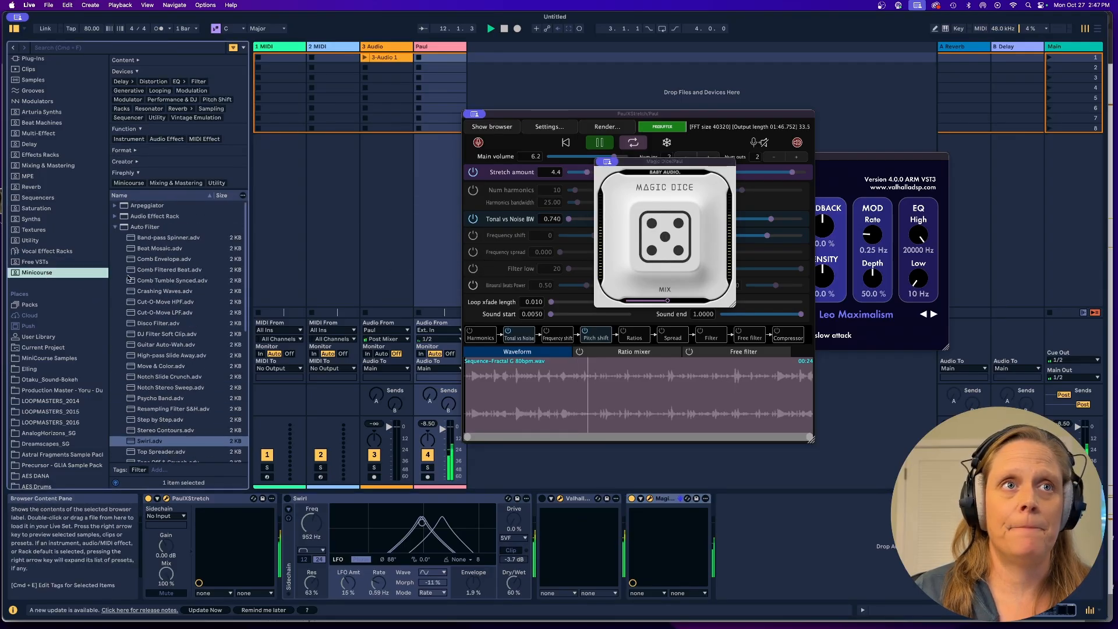
{"action": "left_click", "coordinate": [116, 227]}
{"action": "left_click", "coordinate": [115, 260]}
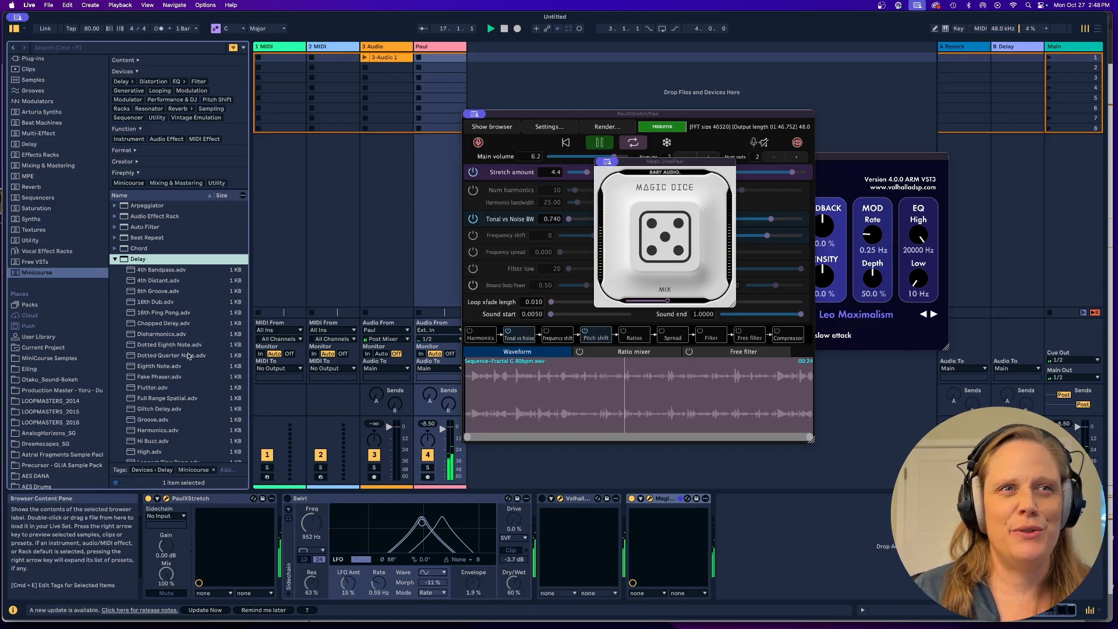
{"action": "left_click_drag", "start_coordinate": [181, 346], "coordinate": [630, 532]}
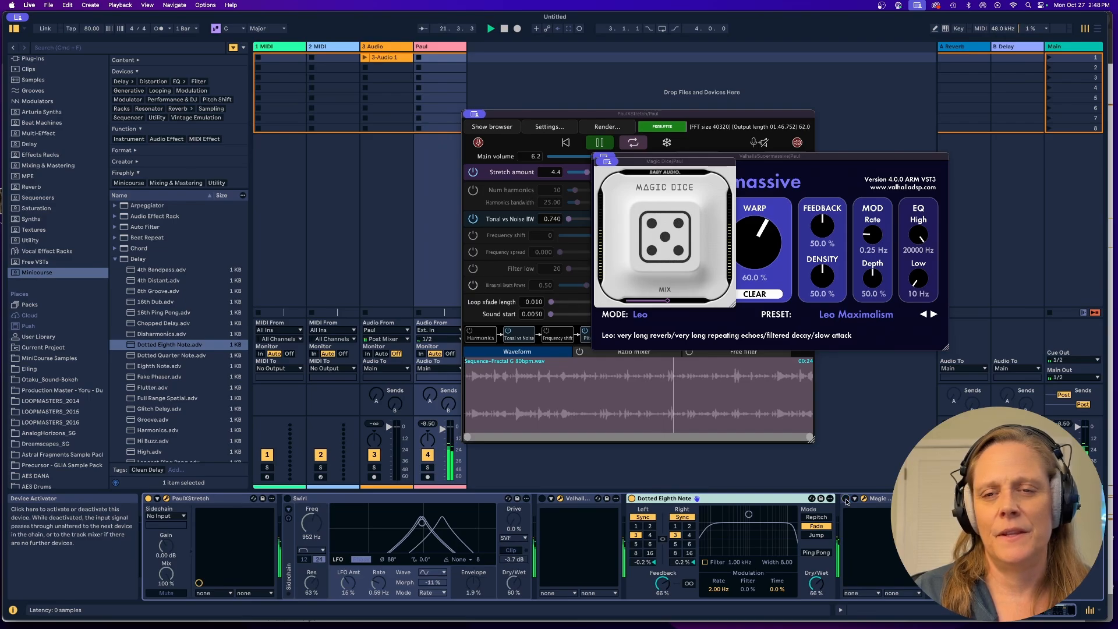
- Compare the sound with the delay off and on, and set it to Ping Pong with 88% Dry/Wet
{"action": "left_click", "coordinate": [632, 499]}
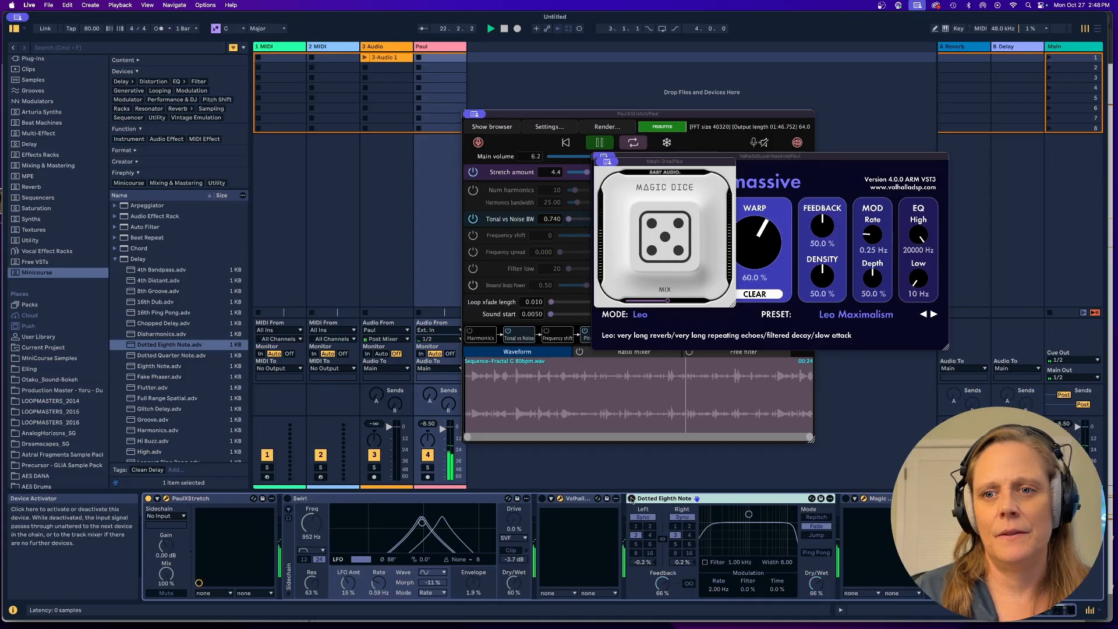
{"action": "left_click", "coordinate": [632, 499]}
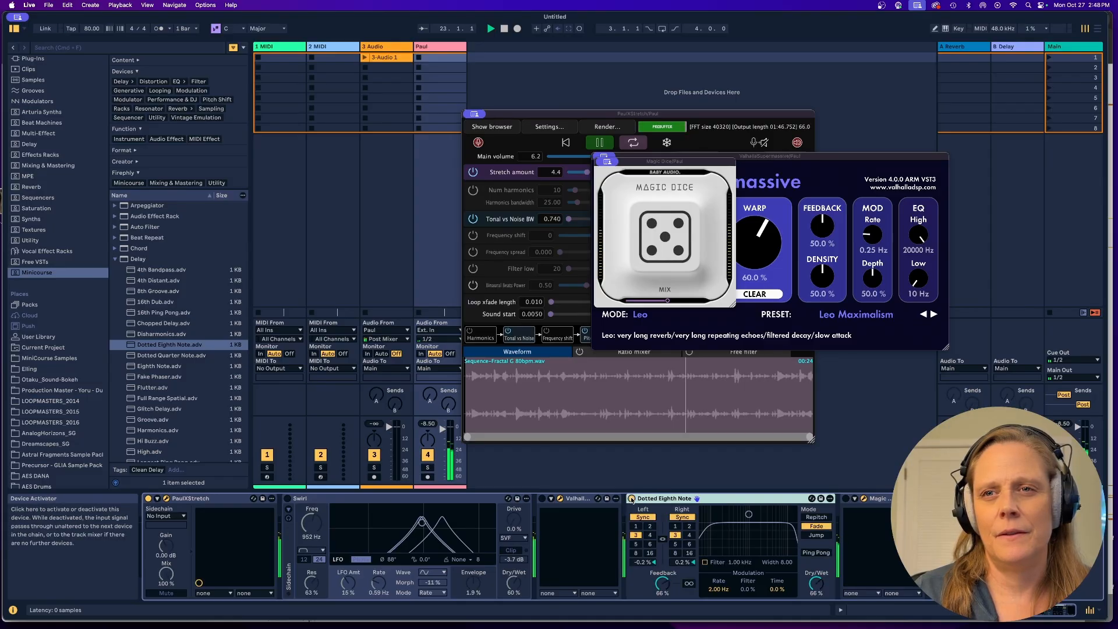
{"action": "left_click", "coordinate": [818, 553]}
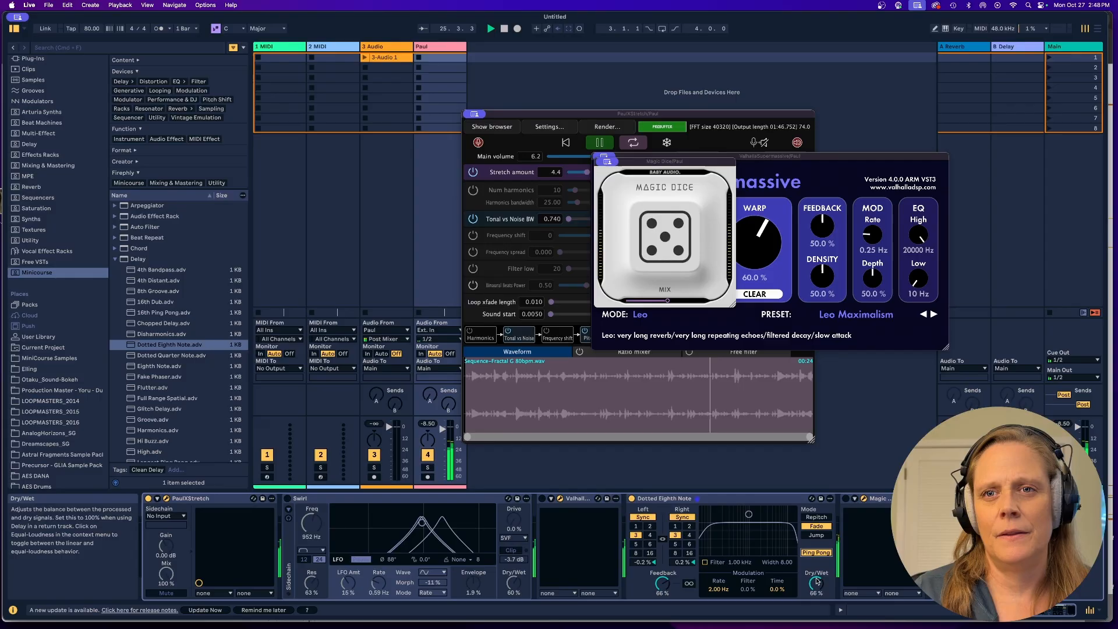
{"action": "left_click_drag", "start_coordinate": [817, 583], "coordinate": [817, 577]}
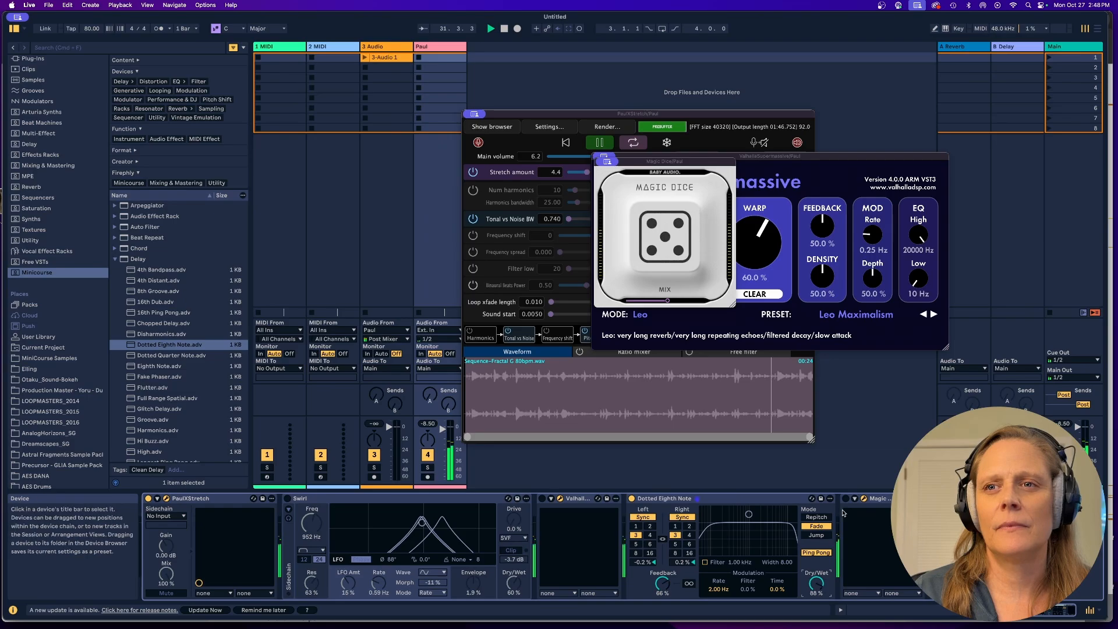
{"action": "key", "text": "space"}
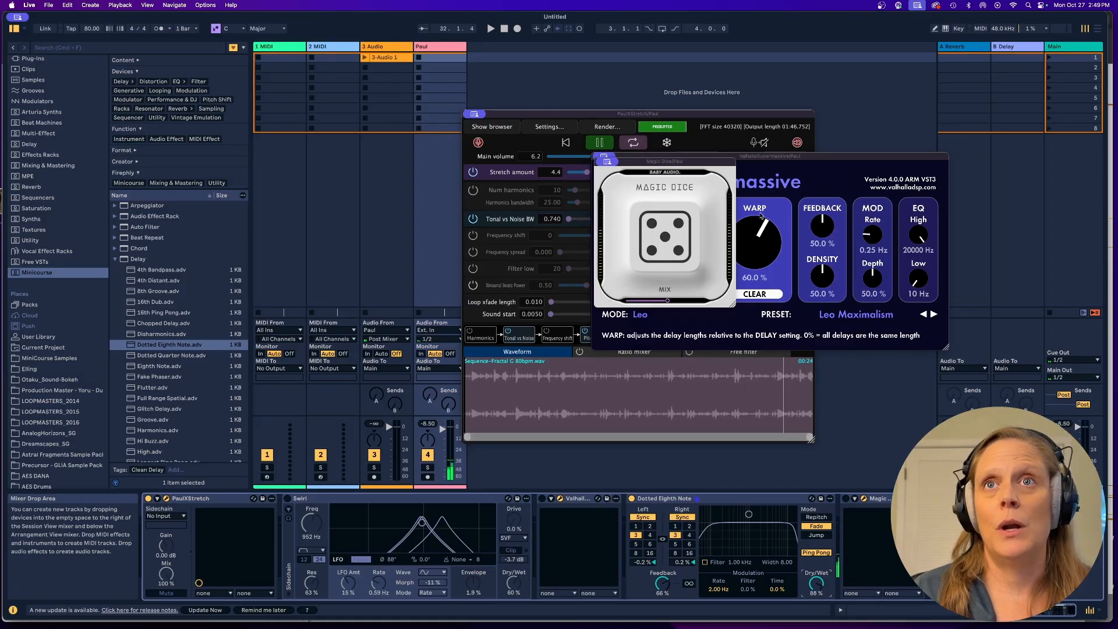
- Turn off the Dotted Eighth Note delay and close the Magic Dice and ValhallaSupermassive plug-in windows
{"action": "left_click", "coordinate": [632, 498]}
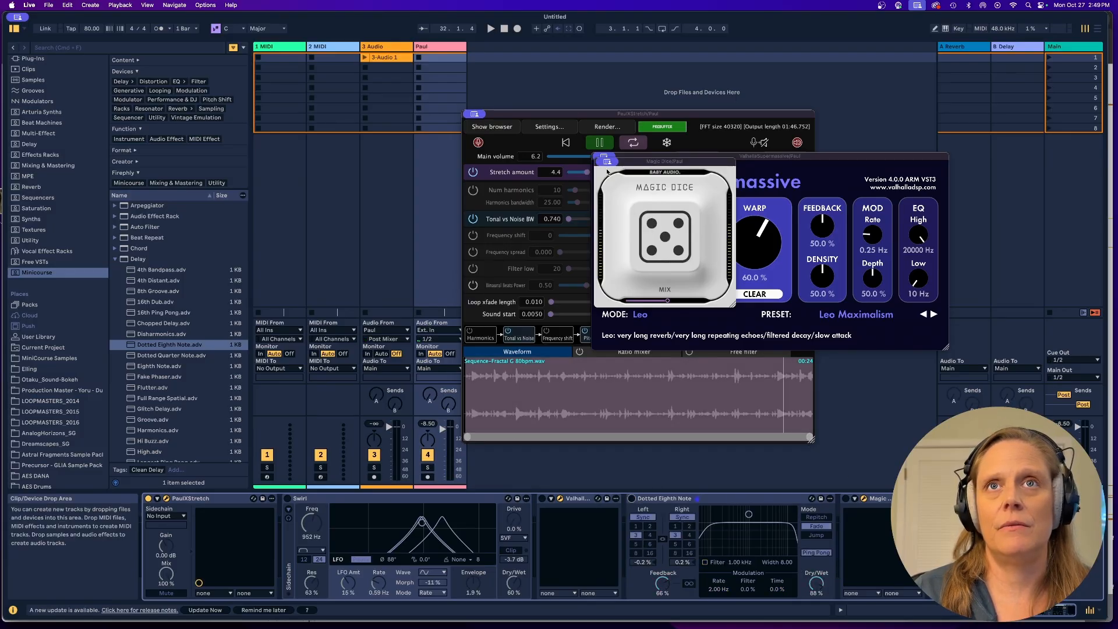
{"action": "mouse_move", "coordinate": [600, 162]}
{"action": "left_click", "coordinate": [624, 178]}
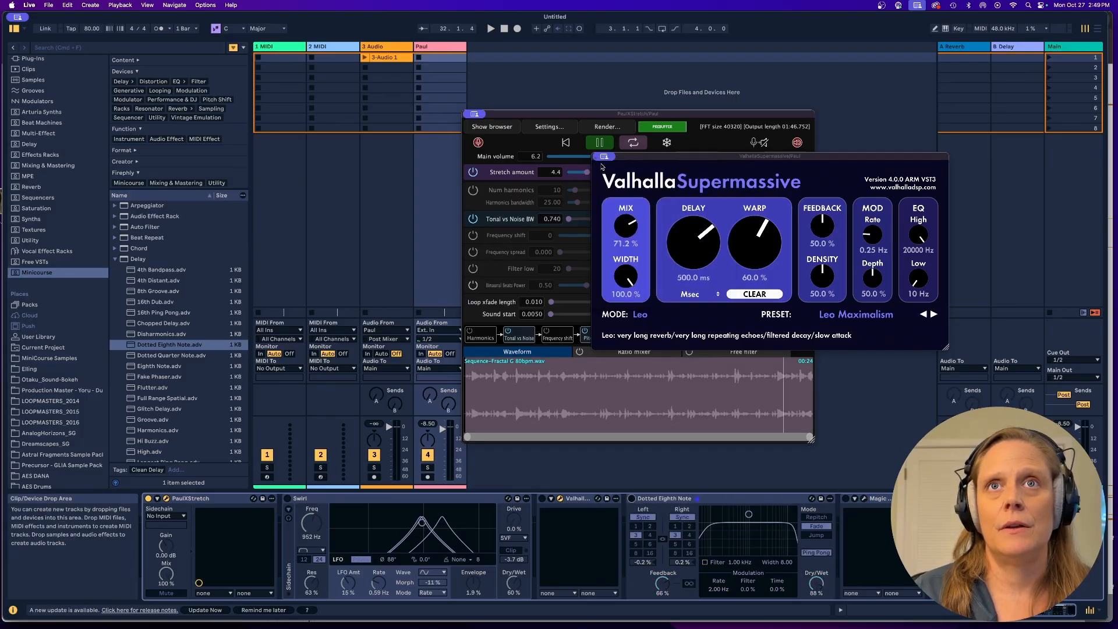
{"action": "left_click", "coordinate": [623, 173]}
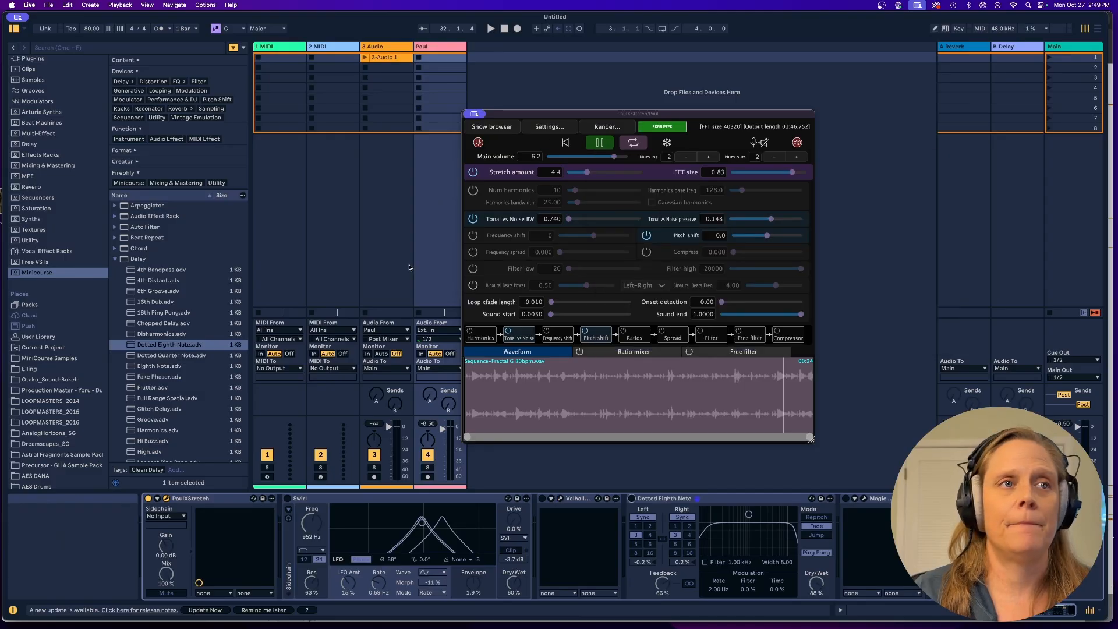
- Preview the ice samples in MiniCourse Samples and load ice.m4a into PaulXStretch
{"action": "left_click", "coordinate": [60, 358]}
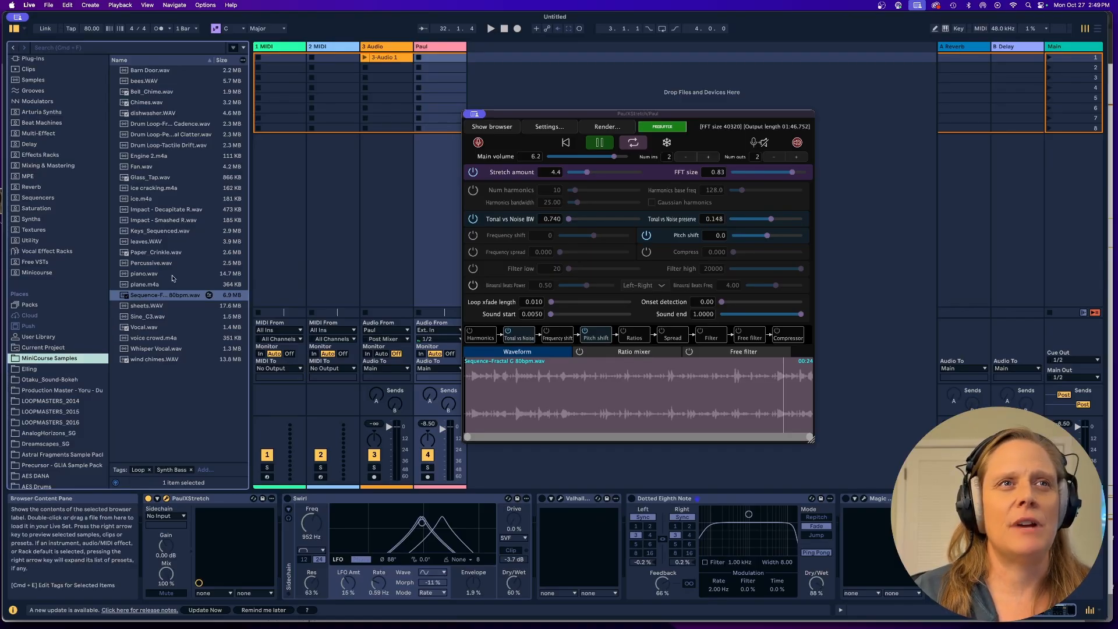
{"action": "left_click", "coordinate": [155, 188]}
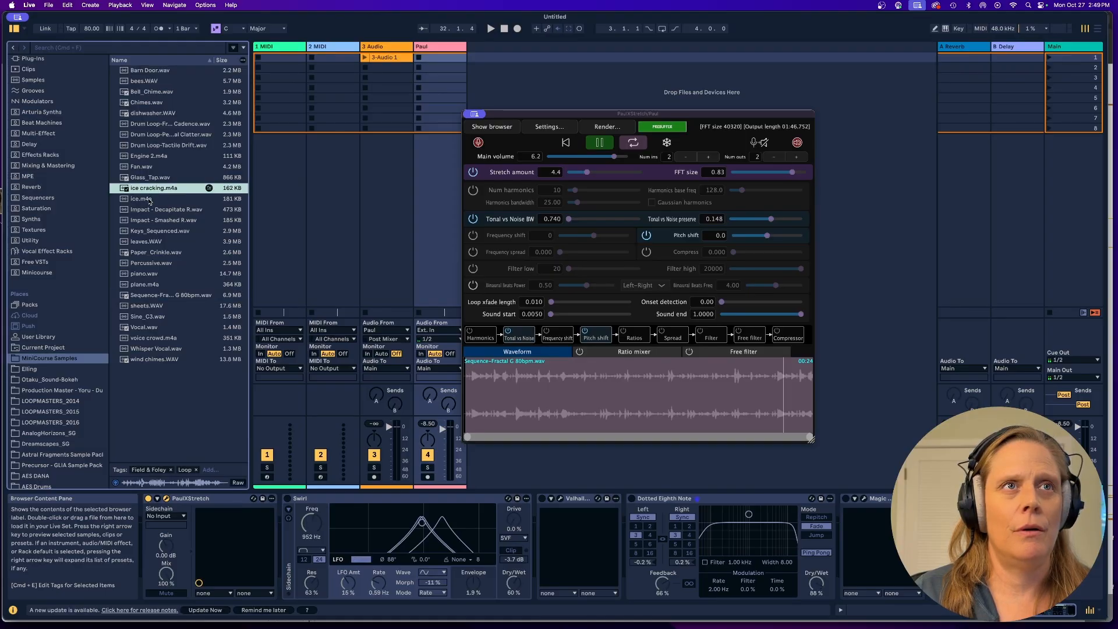
{"action": "left_click", "coordinate": [150, 200]}
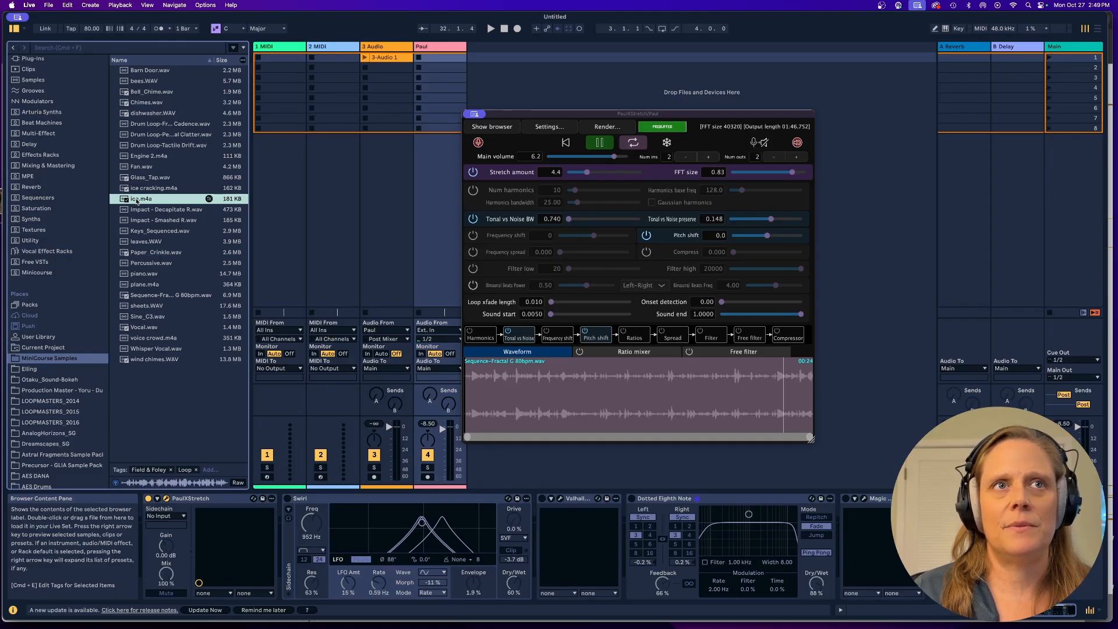
{"action": "left_click_drag", "start_coordinate": [559, 402], "coordinate": [559, 402]}
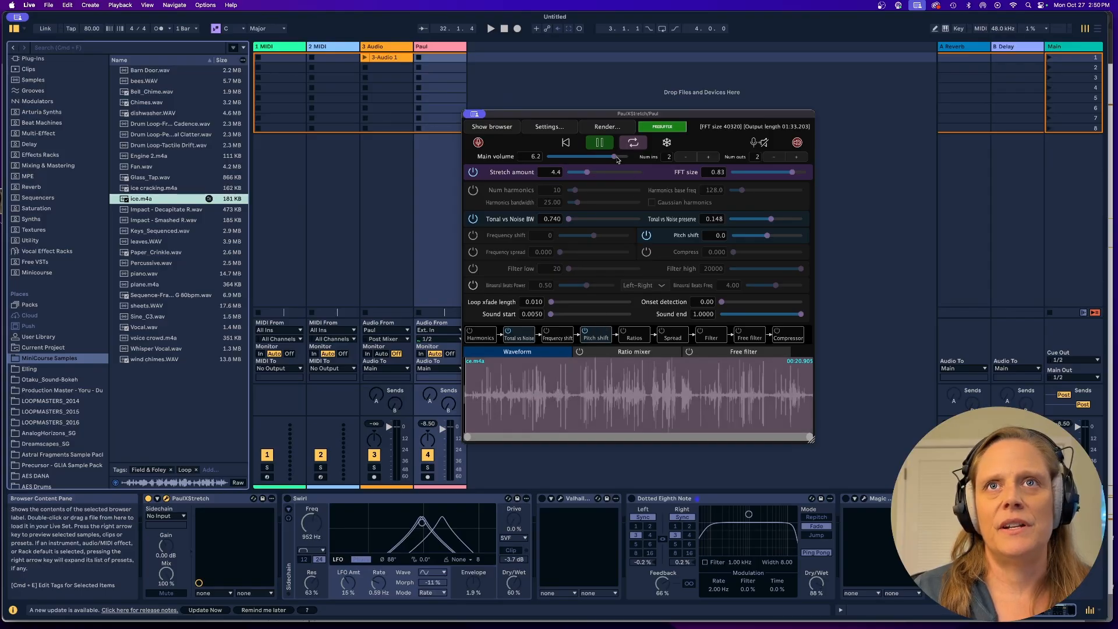
- Set PaulXStretch's main volume to 1.7 and play only the sample range from 0.0325 to 0.3063
{"action": "left_click_drag", "start_coordinate": [616, 158], "coordinate": [607, 159]}
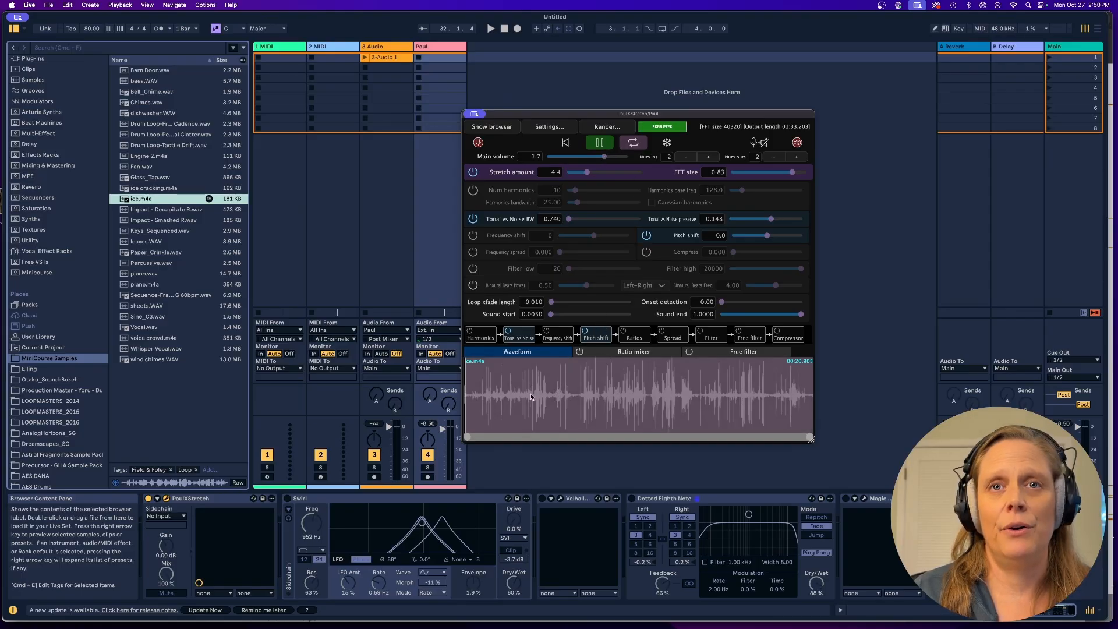
{"action": "left_click_drag", "start_coordinate": [476, 397], "coordinate": [571, 400]}
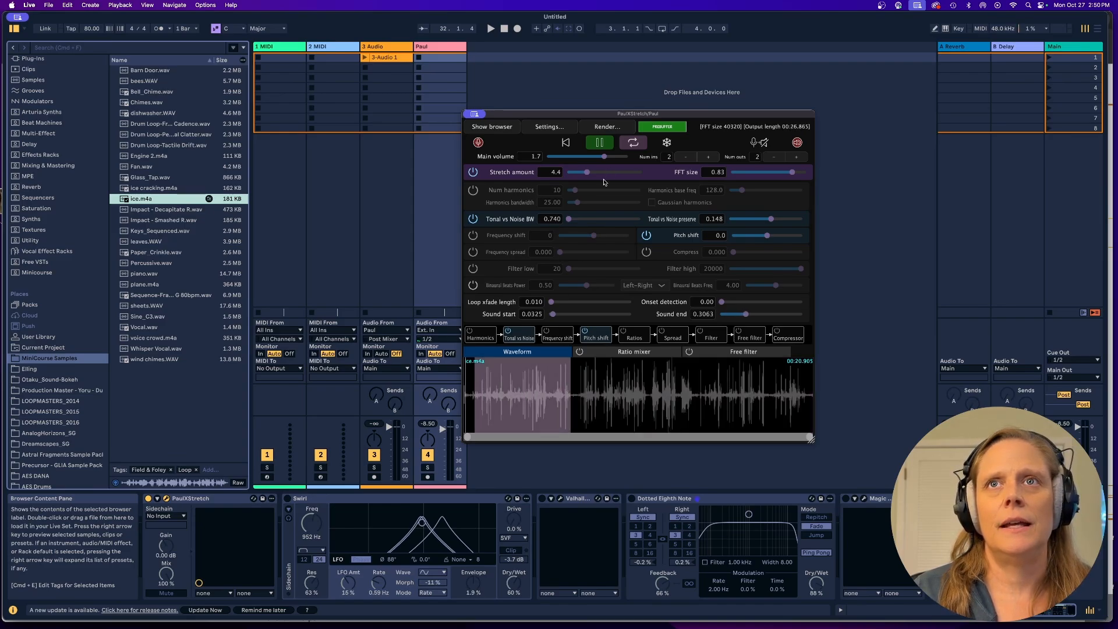
{"action": "left_click", "coordinate": [491, 30]}
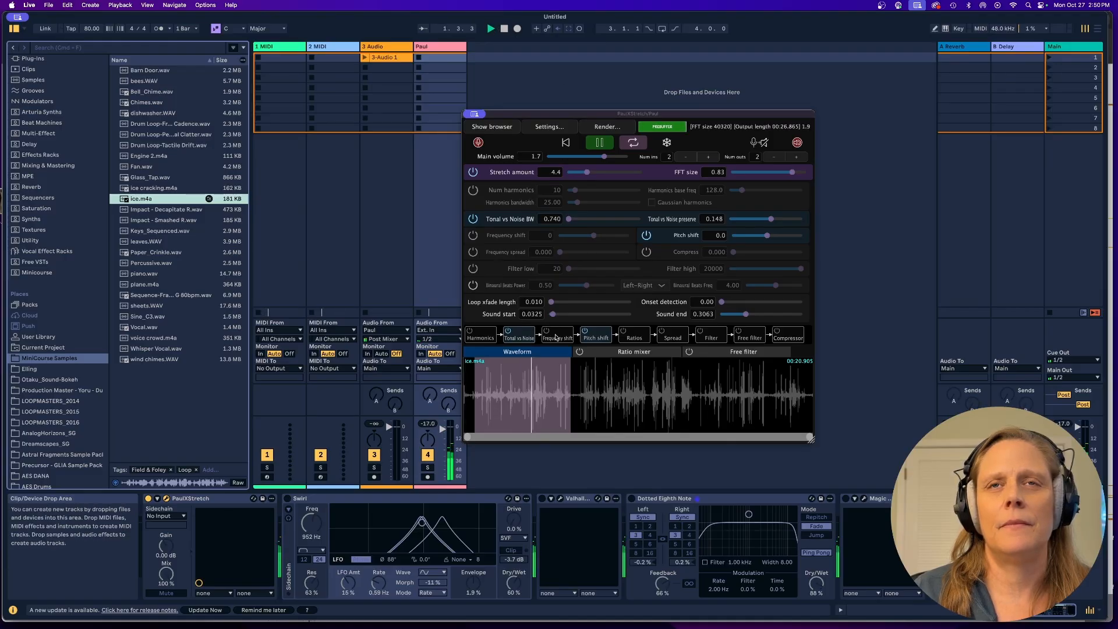
- Set PaulXStretch's stretch amount to 0.9, FFT size to 0.13 and main volume to -6.7, pausing and resuming its playback
{"action": "left_click_drag", "start_coordinate": [586, 174], "coordinate": [581, 177]}
{"action": "left_click_drag", "start_coordinate": [794, 174], "coordinate": [747, 185]}
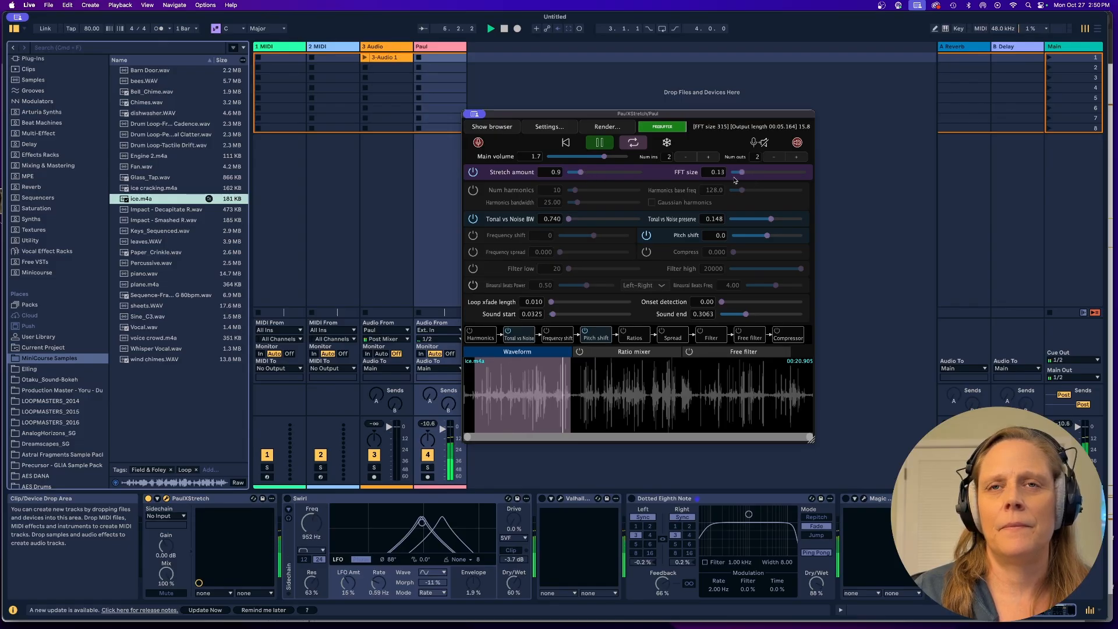
{"action": "left_click_drag", "start_coordinate": [604, 157], "coordinate": [586, 159]}
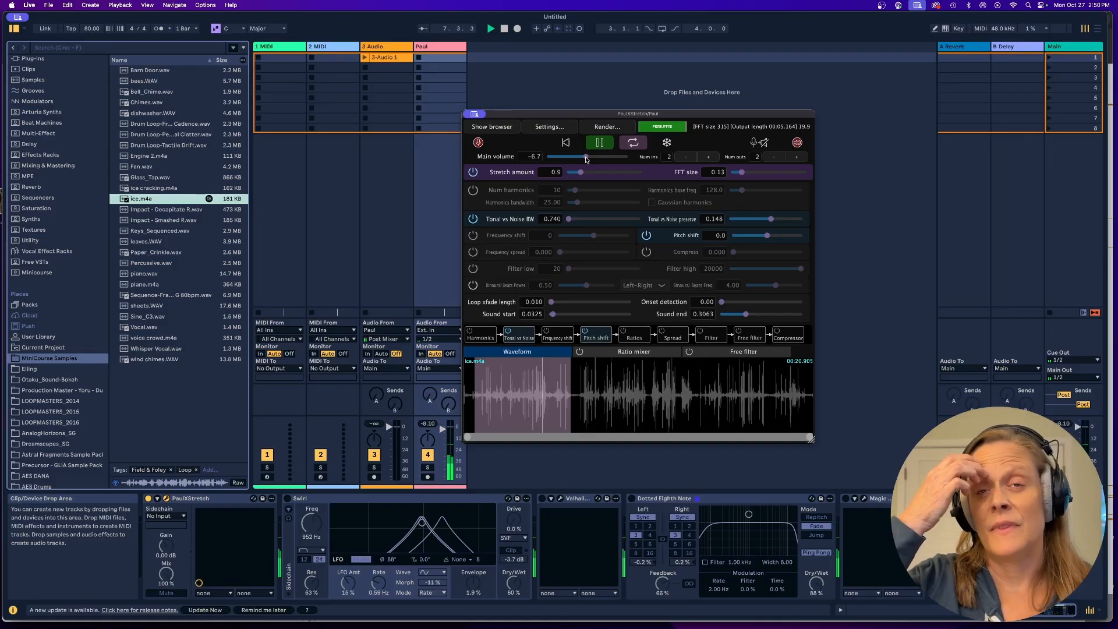
{"action": "key", "text": "space"}
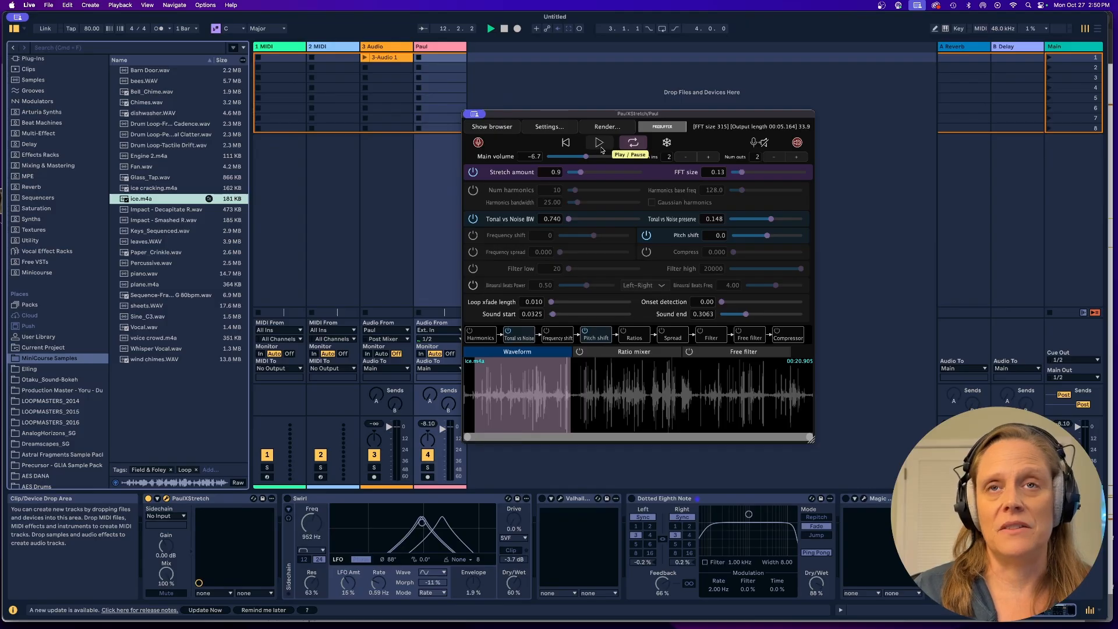
{"action": "left_click", "coordinate": [600, 145]}
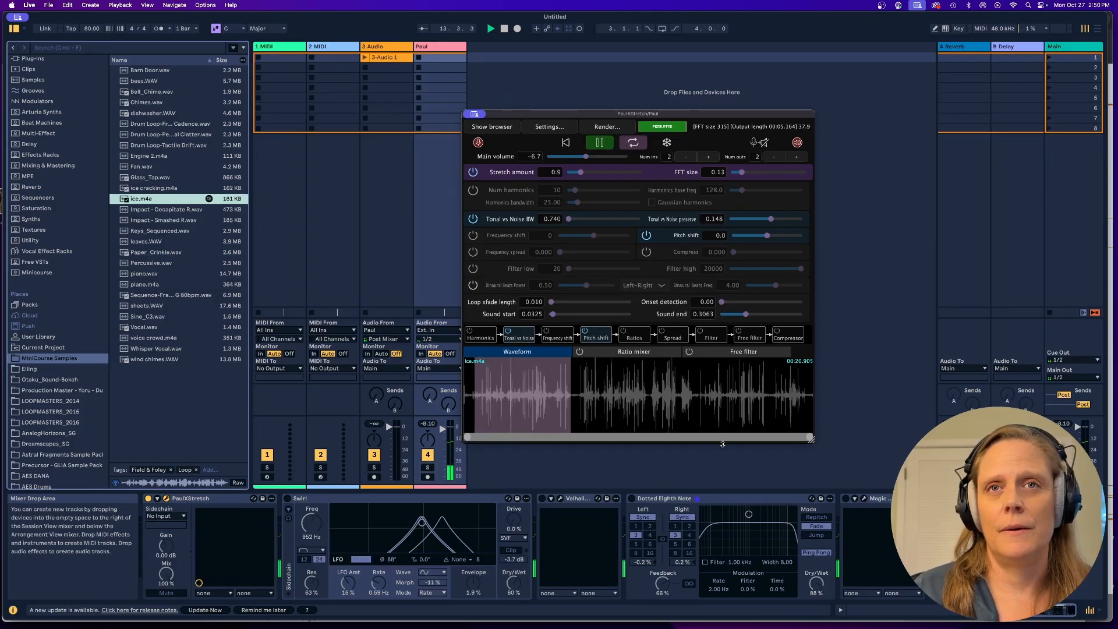
- Compare the ice texture with the Dotted Eighth Note delay on and off, and set the stretch amount to 2.1
{"action": "left_click", "coordinate": [635, 503]}
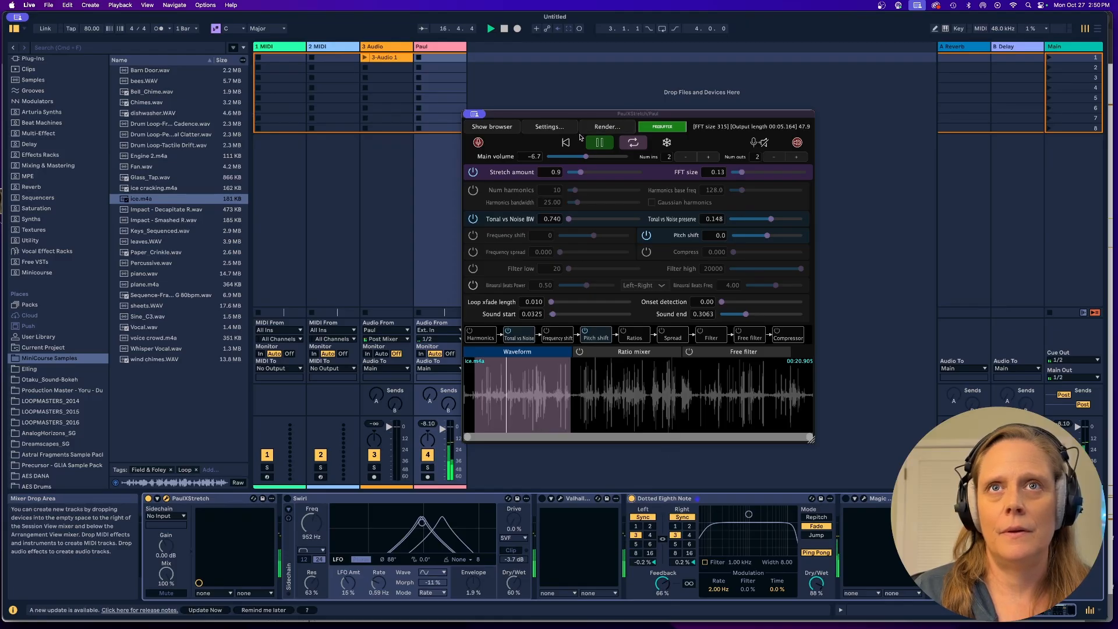
{"action": "left_click", "coordinate": [632, 499]}
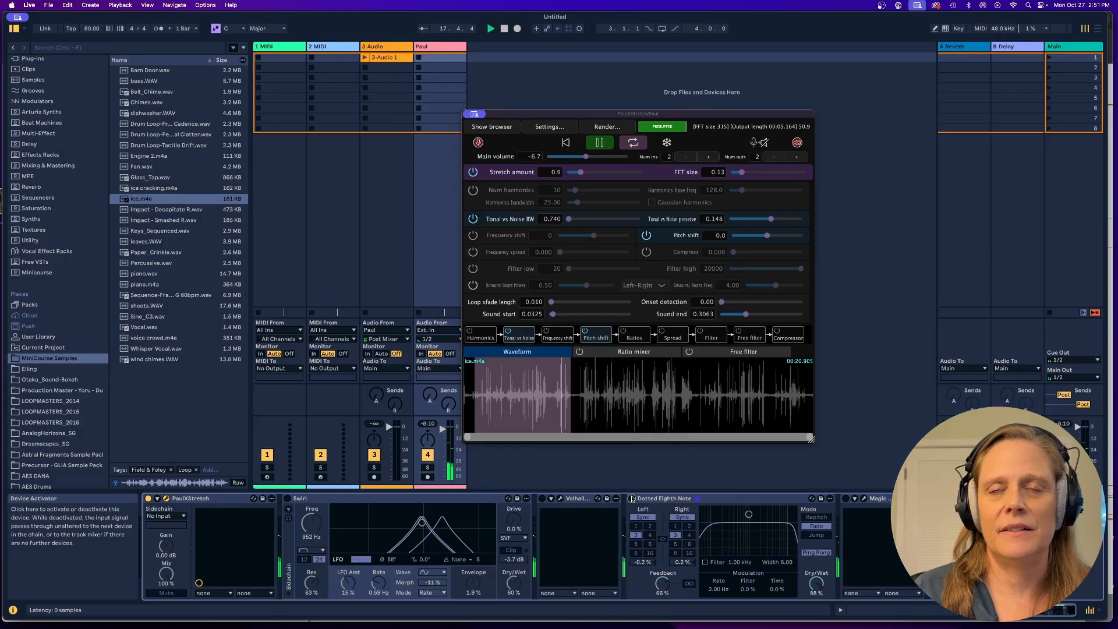
{"action": "left_click", "coordinate": [582, 173]}
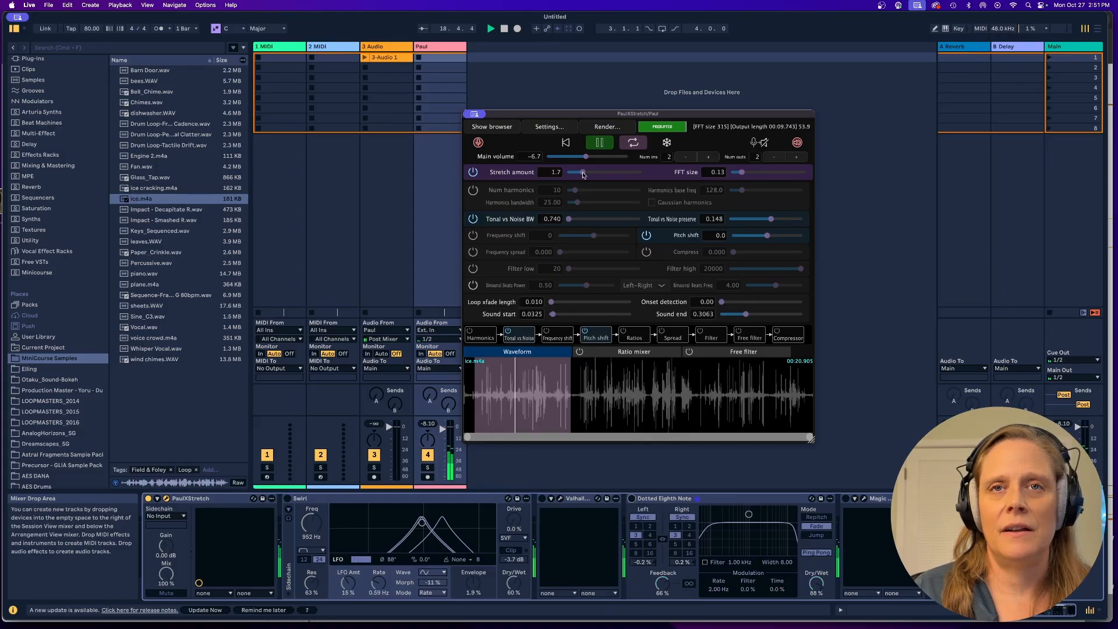
{"action": "left_click_drag", "start_coordinate": [583, 174], "coordinate": [584, 174]}
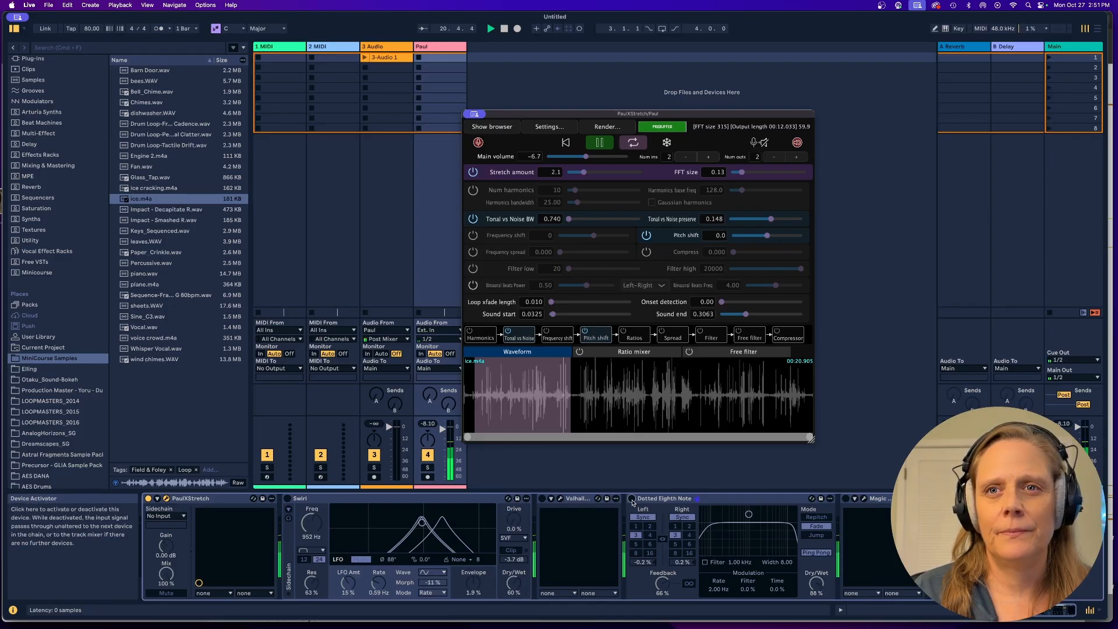
- Turn Magic Dice back on, show its plug-in window, and raise its mix to about two thirds
{"action": "left_click", "coordinate": [846, 500]}
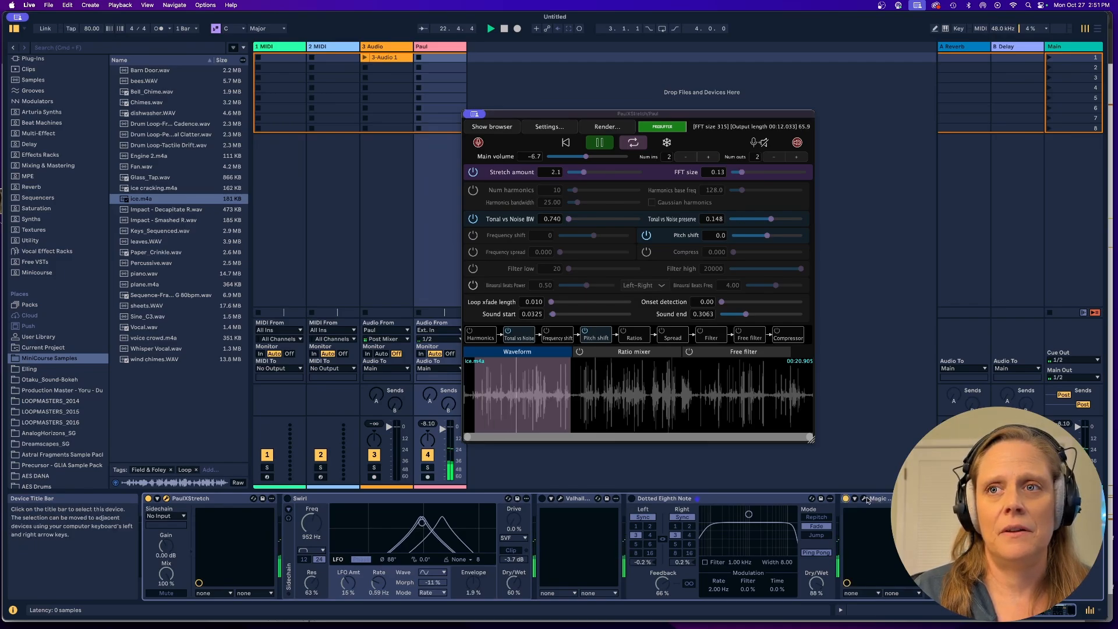
{"action": "left_click", "coordinate": [863, 499]}
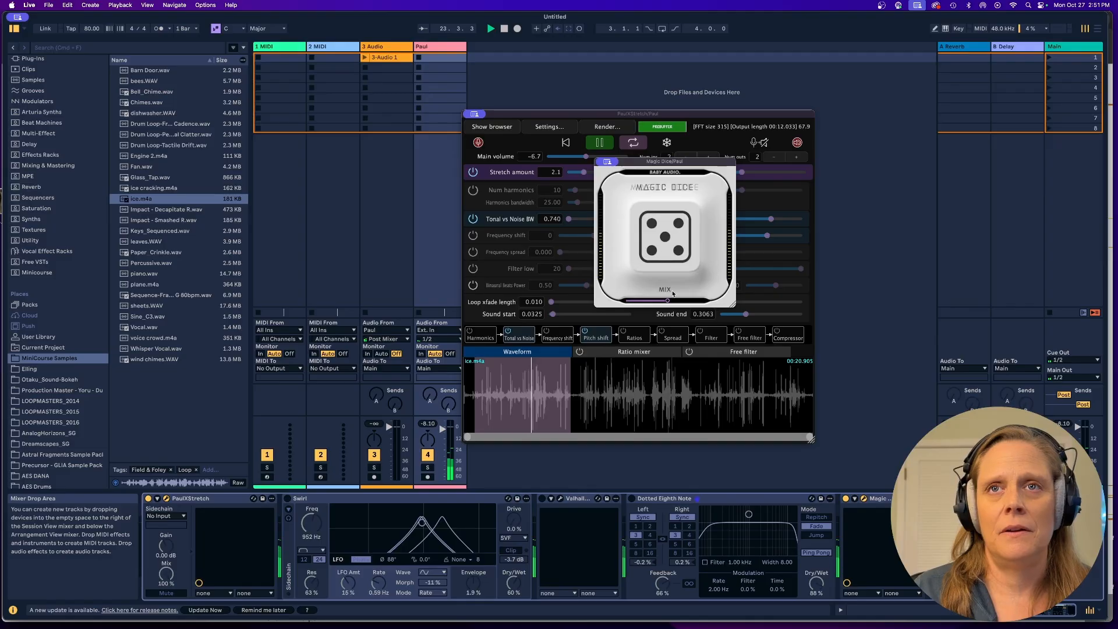
{"action": "left_click_drag", "start_coordinate": [668, 302], "coordinate": [680, 303]}
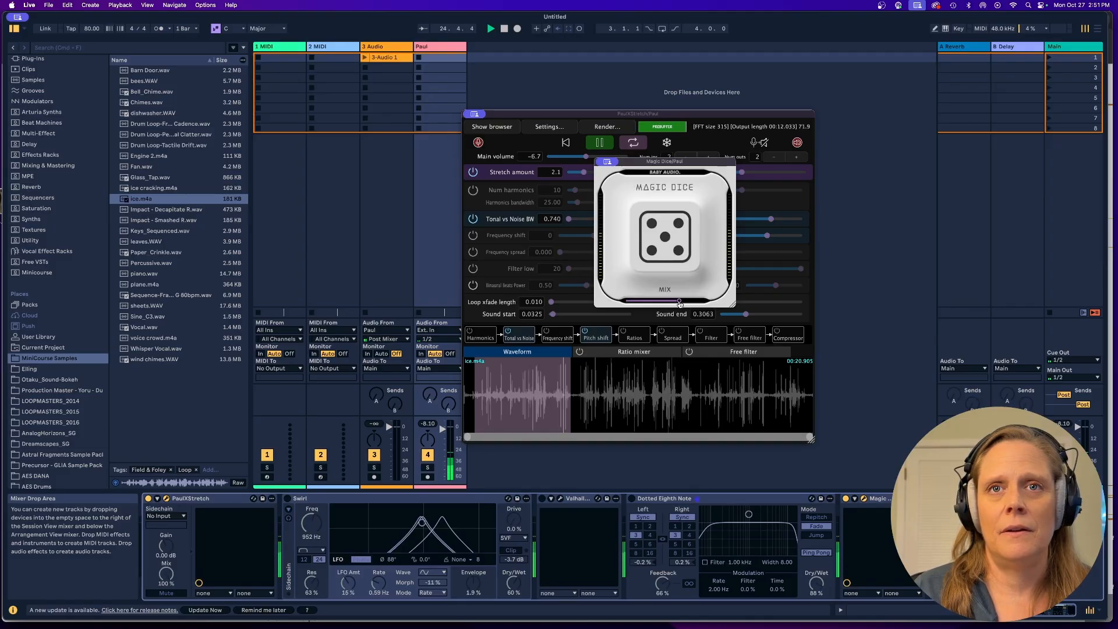